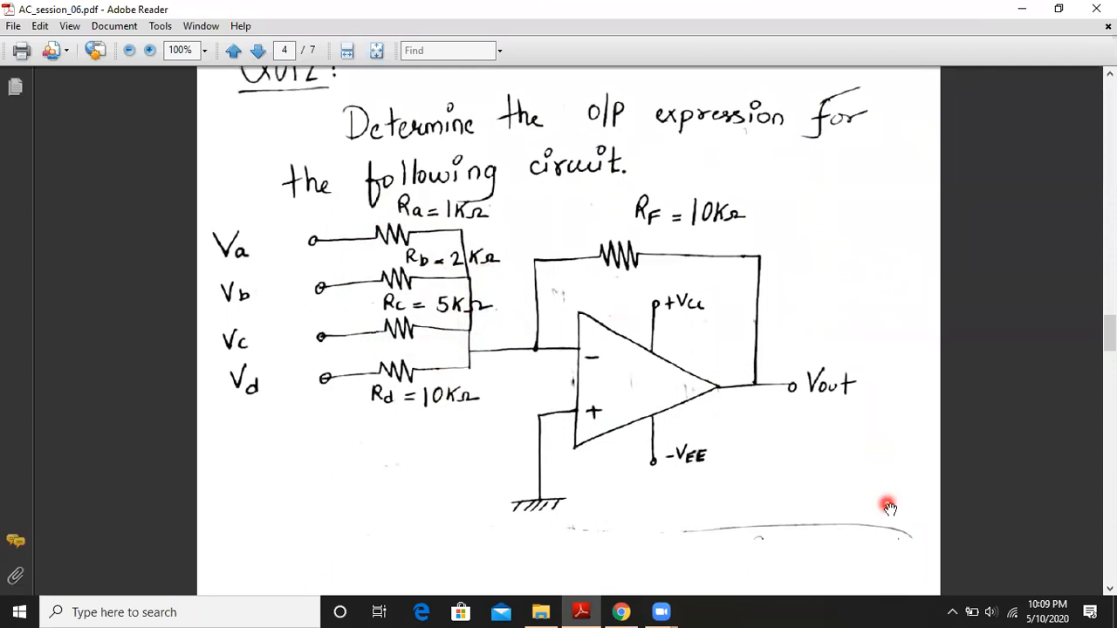
# Switch to LTspice XVII and create a new blank schematic.
pyautogui.click(1021, 11)
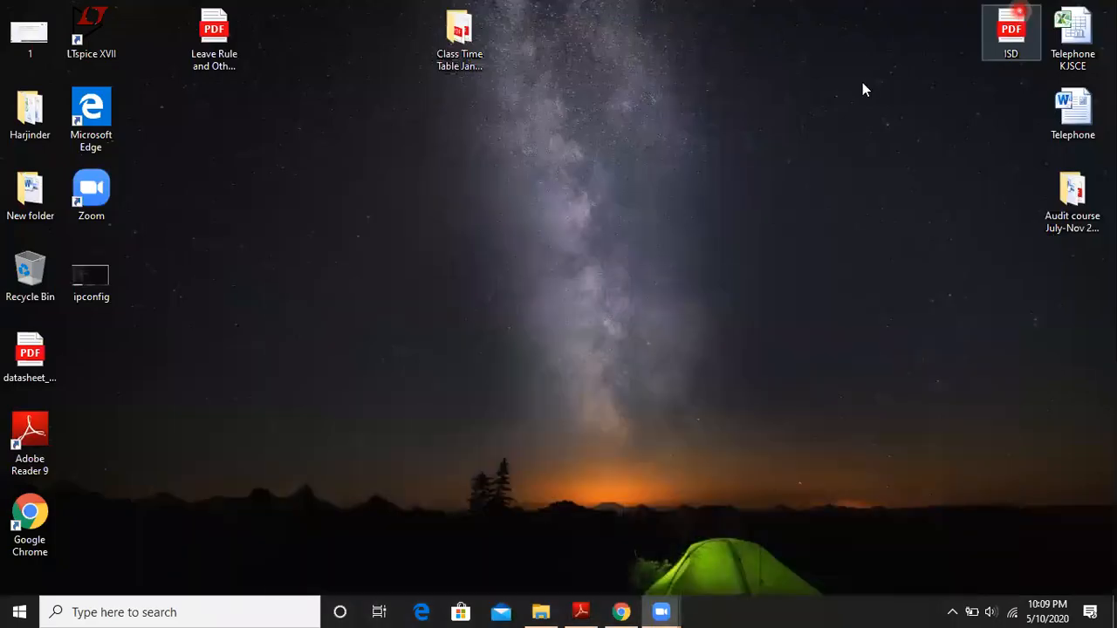
pyautogui.doubleClick(77, 22)
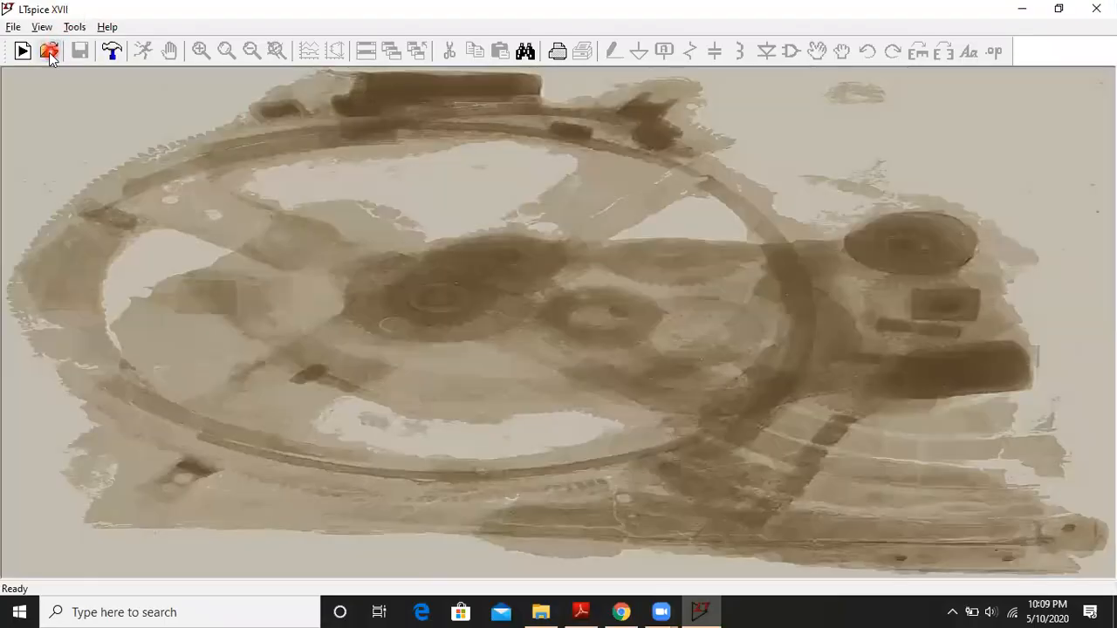
pyautogui.click(21, 54)
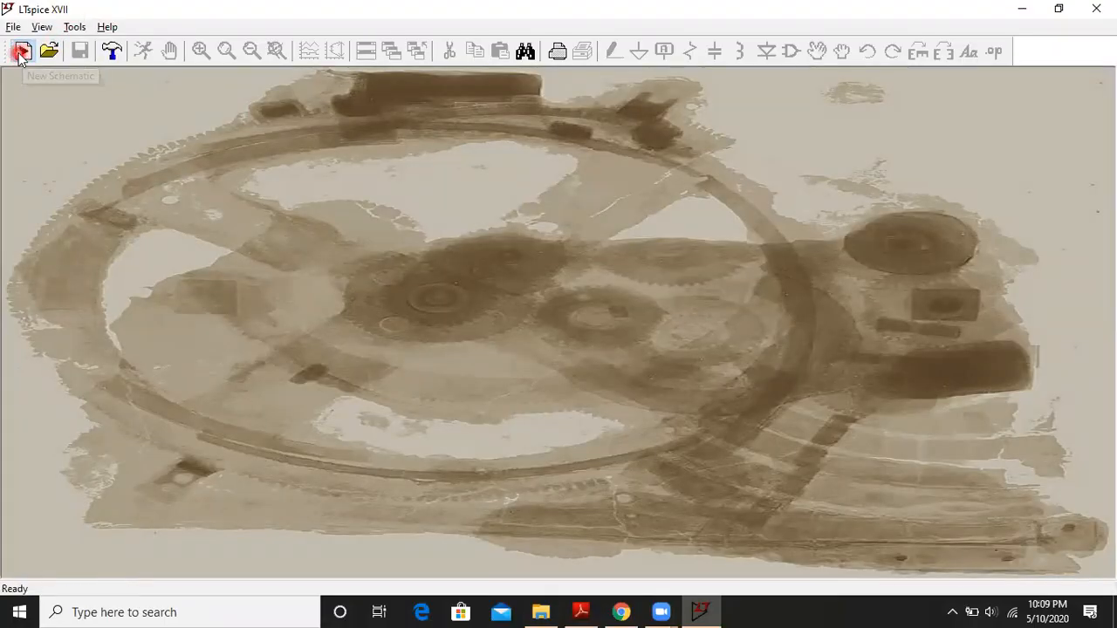
# Place one OP07 precision operational amplifier in the middle of the schematic.
pyautogui.click(791, 52)
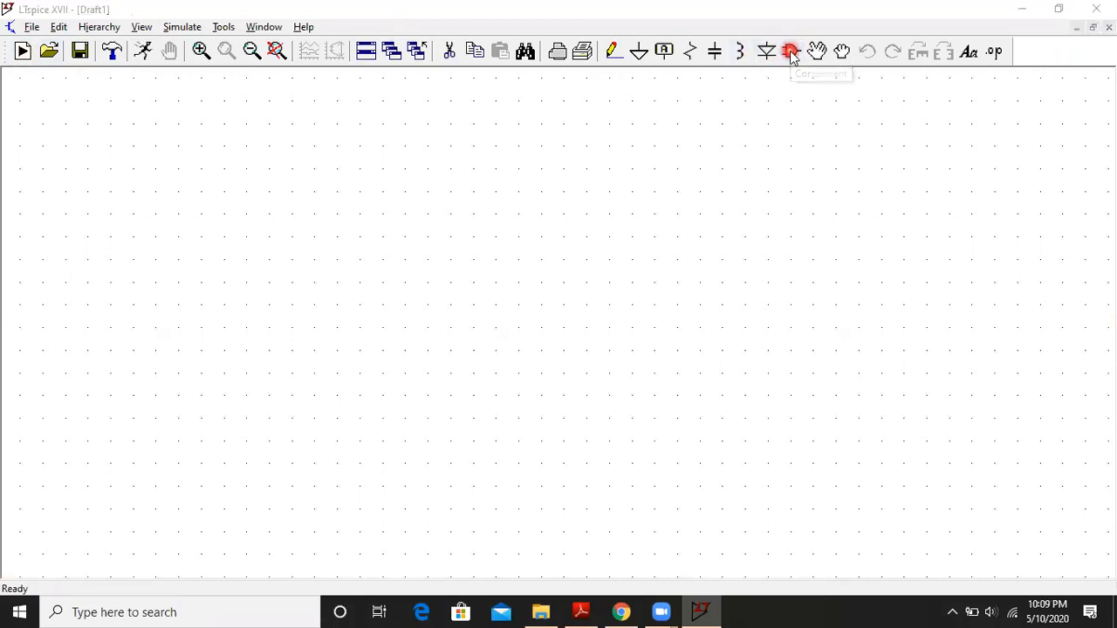
pyautogui.write('op07')
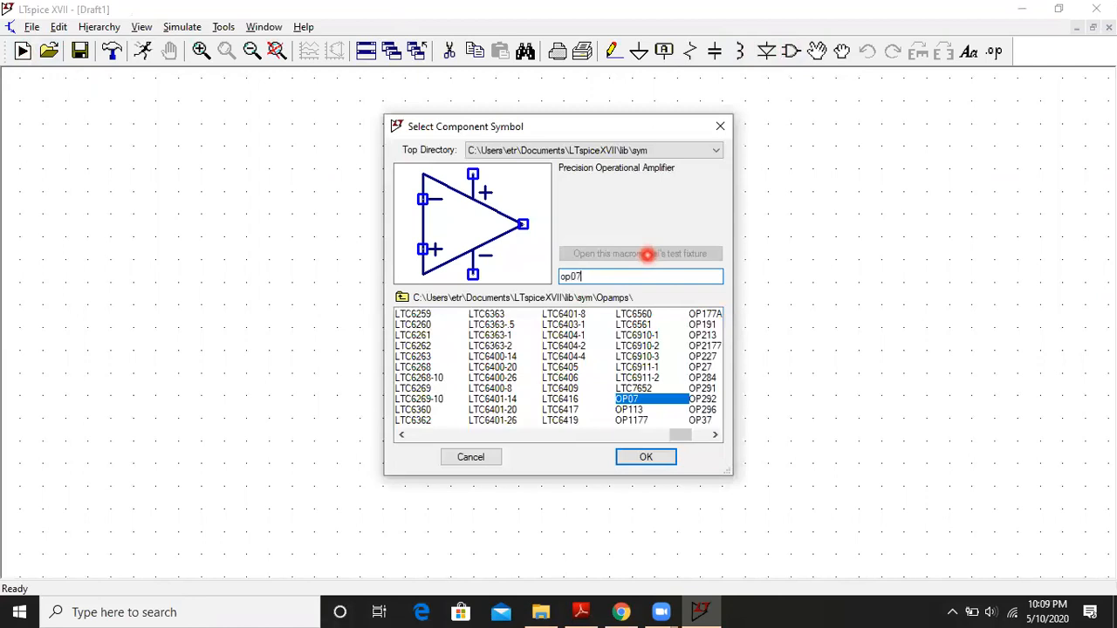
pyautogui.press('Return')
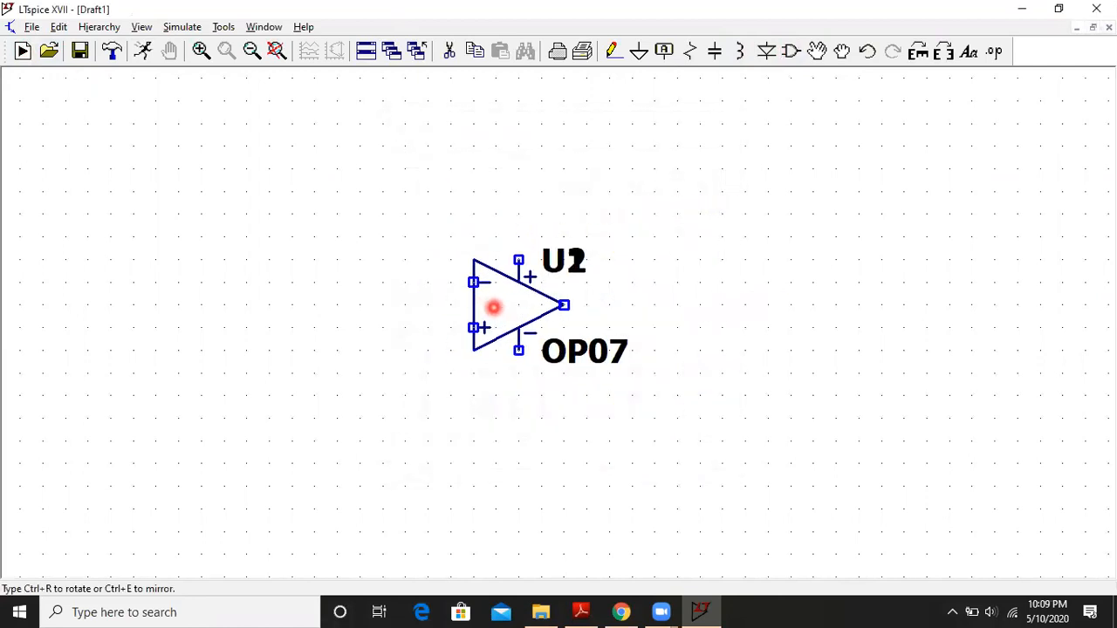
pyautogui.press('Escape')
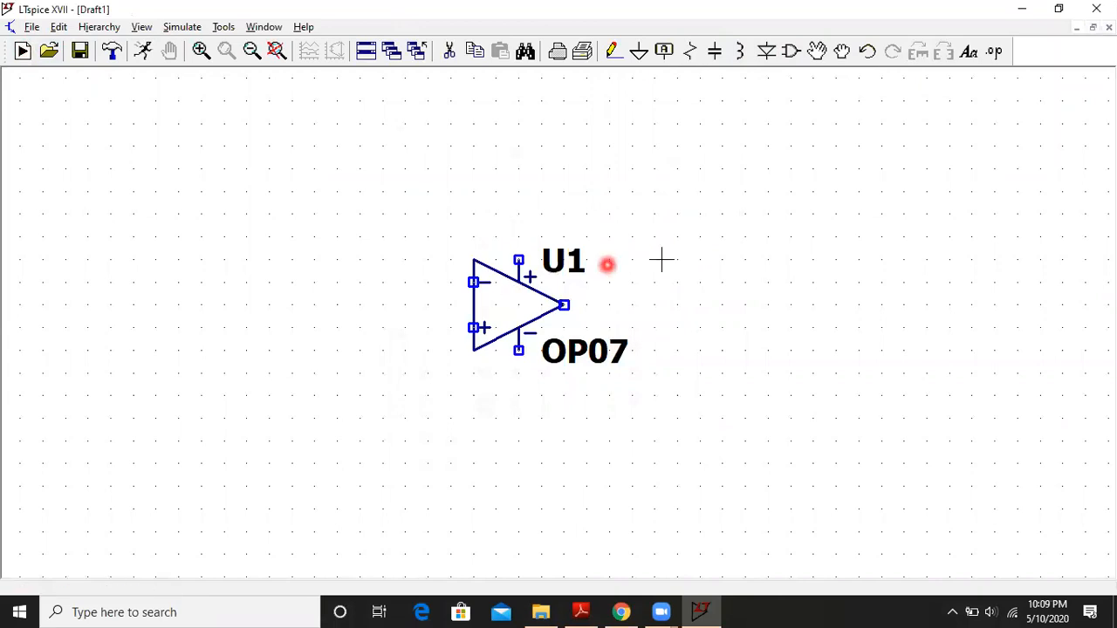
# Place a resistor rotated to horizontal above the op-amp as the feedback resistor.
pyautogui.moveTo(695, 257); pyautogui.dragTo(728, 362)
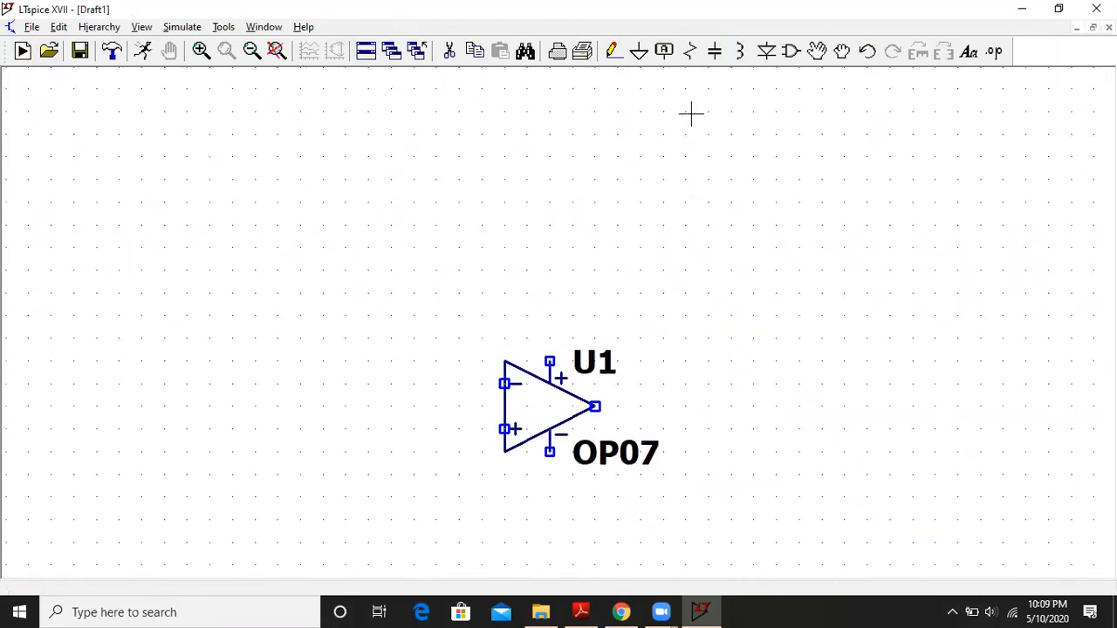
pyautogui.click(689, 52)
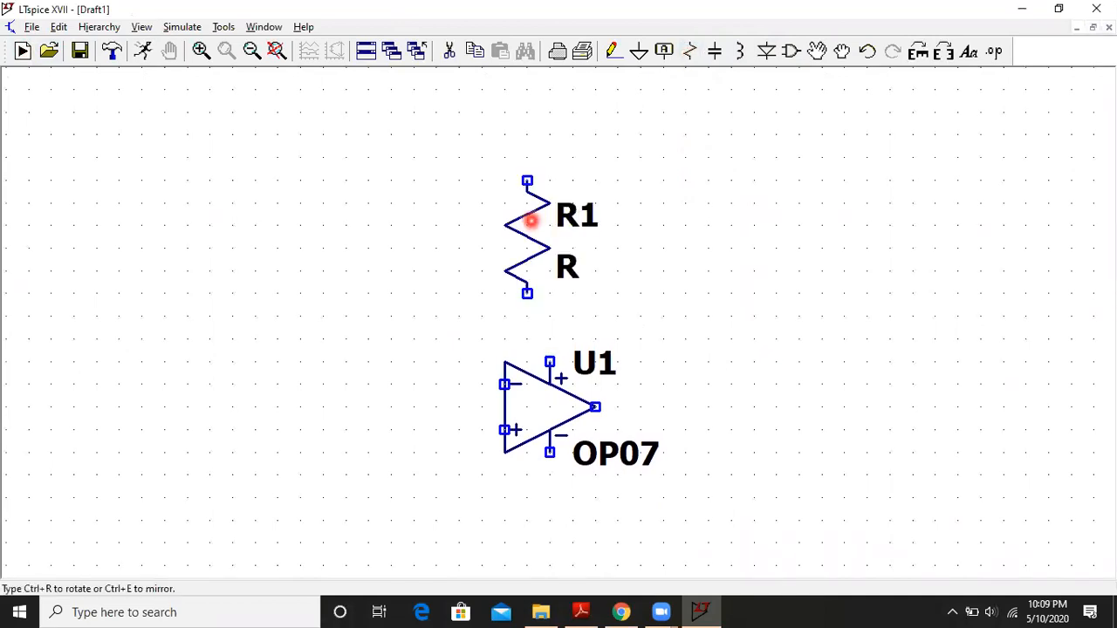
pyautogui.hotkey('ctrl', 'r')
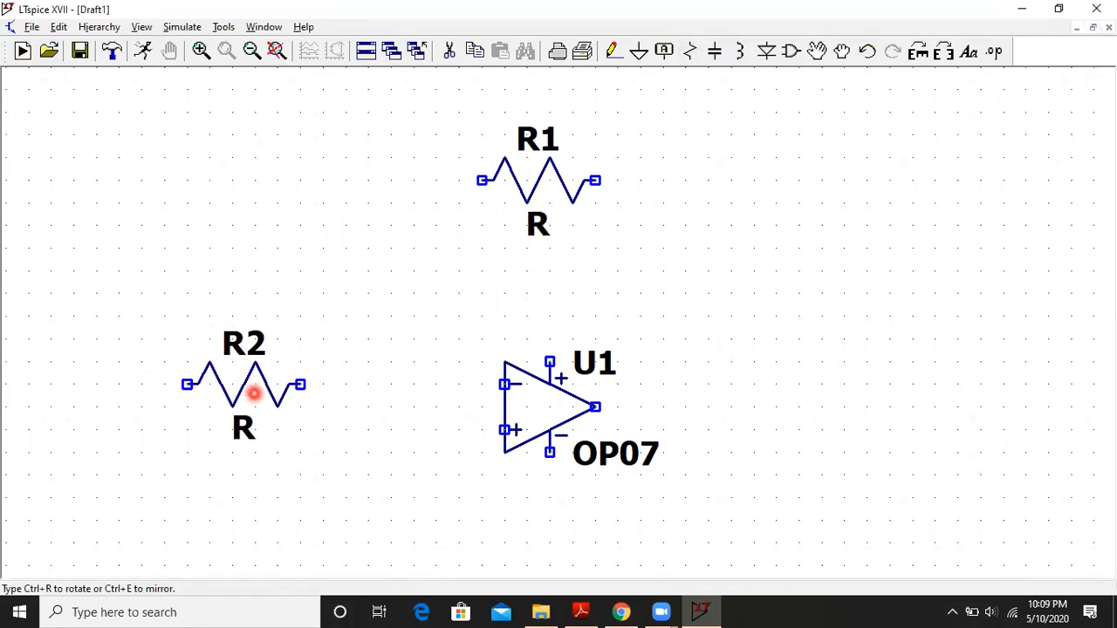
# Place four horizontal input resistors stacked in a column to the left of the op-amp.
pyautogui.click(256, 385)
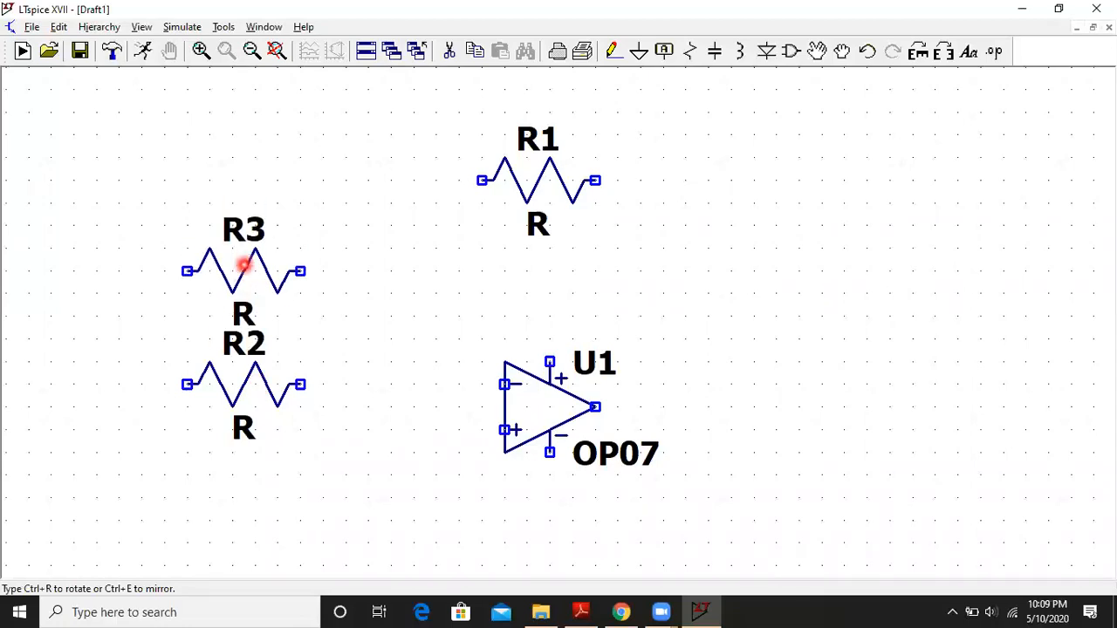
pyautogui.click(243, 264)
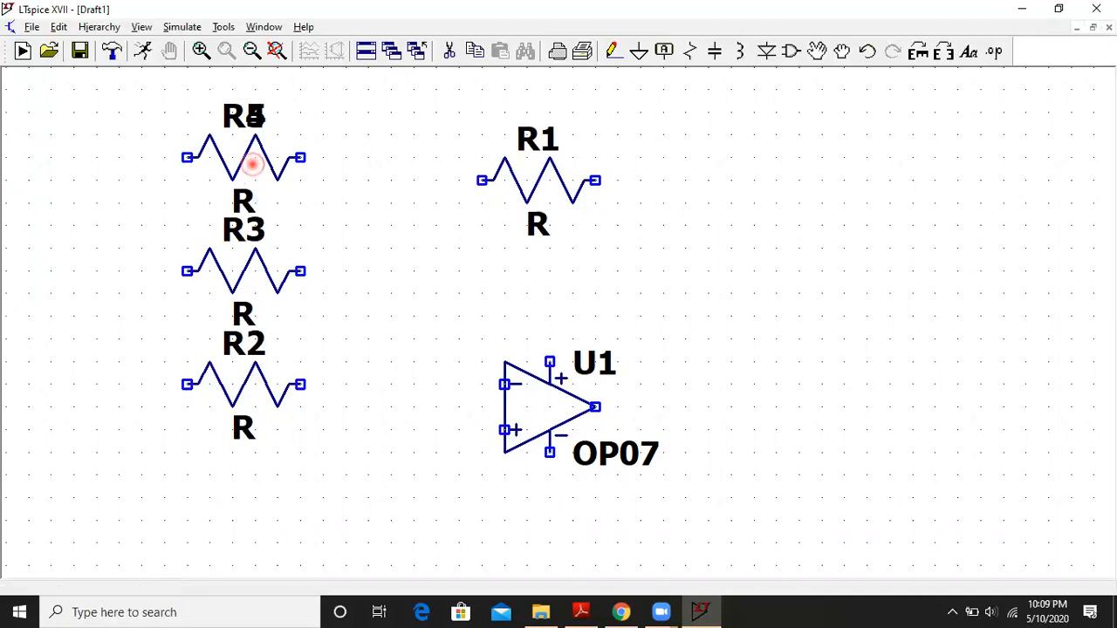
pyautogui.click(252, 164)
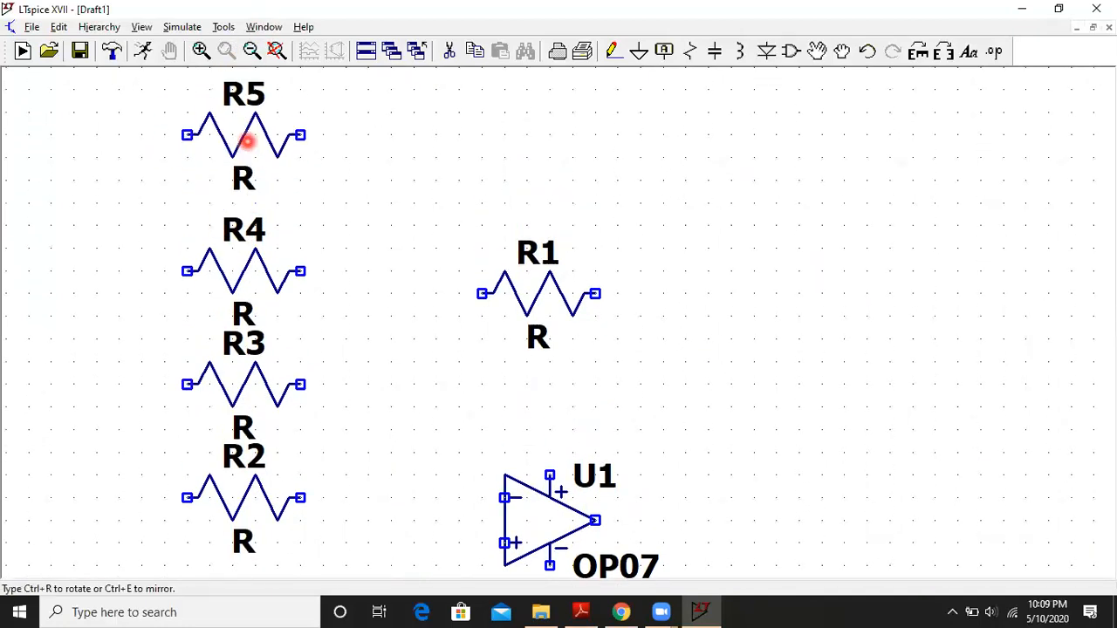
pyautogui.click(248, 141)
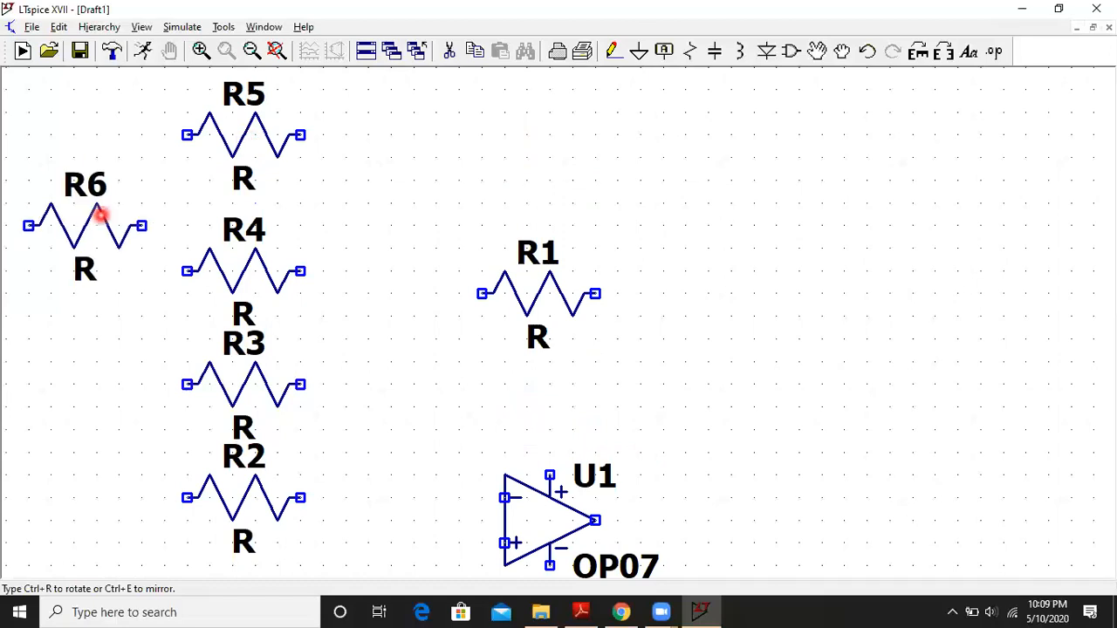
pyautogui.rightClick(101, 214)
# Wire the right end of feedback resistor R1 around to the op-amp's output.
pyautogui.scroll(1, 704, 311)
pyautogui.scroll(-2, 703, 311)
pyautogui.moveTo(711, 416); pyautogui.dragTo(655, 401)
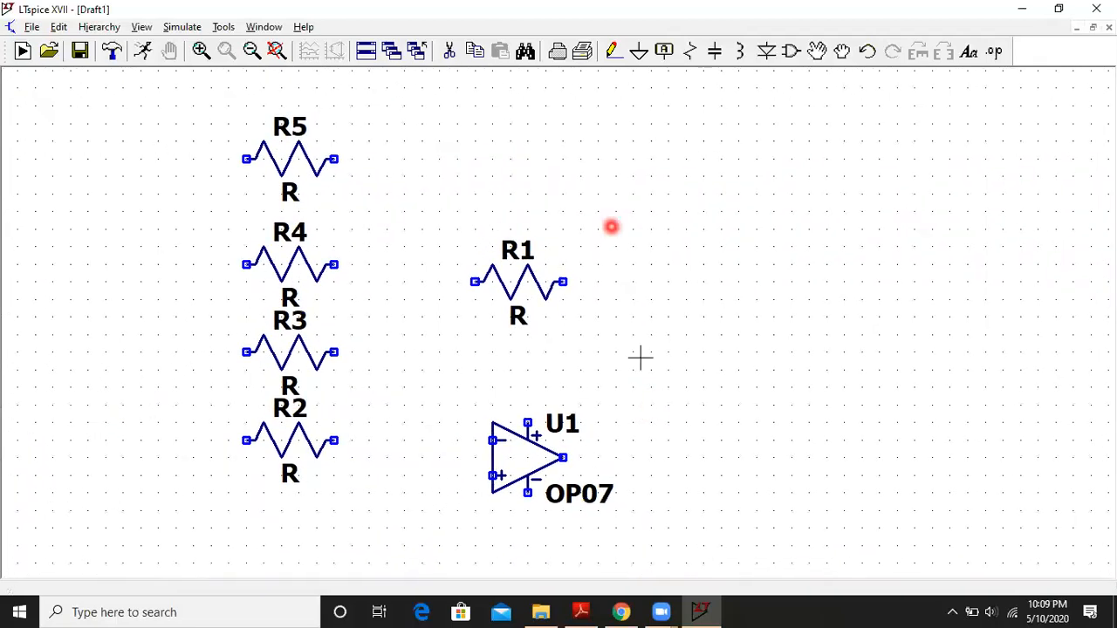
pyautogui.click(614, 54)
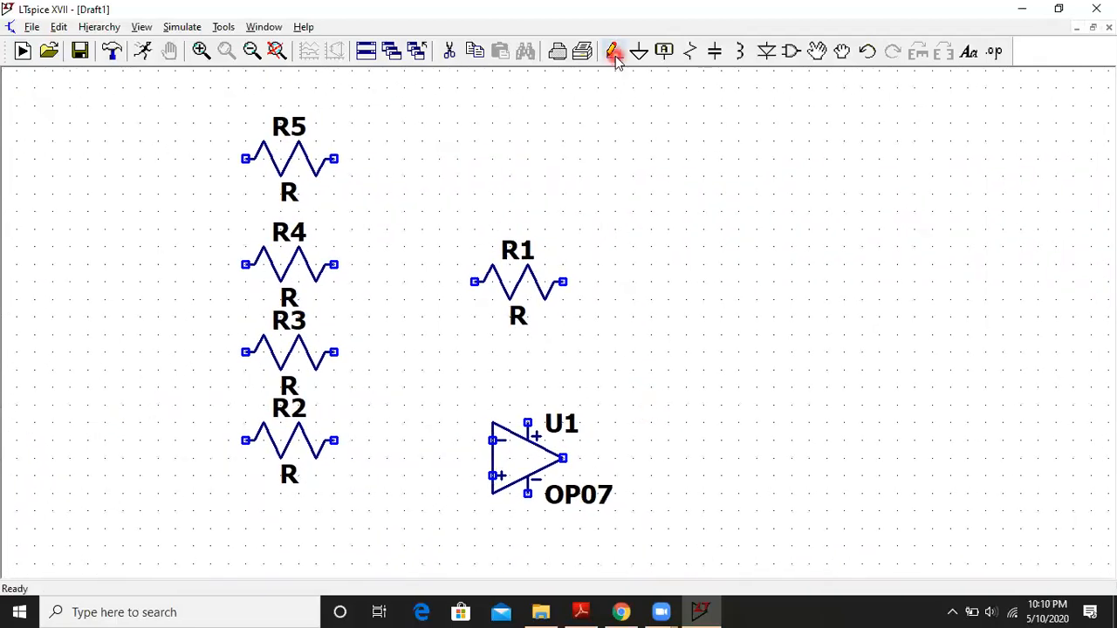
pyautogui.click(563, 281)
pyautogui.click(664, 294)
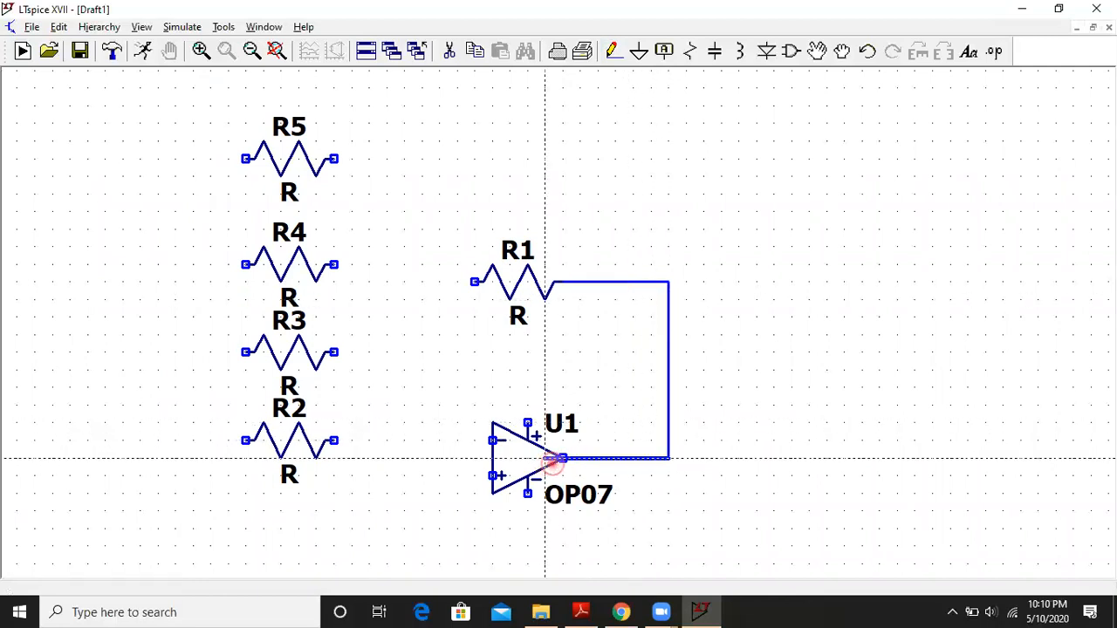
pyautogui.click(563, 458)
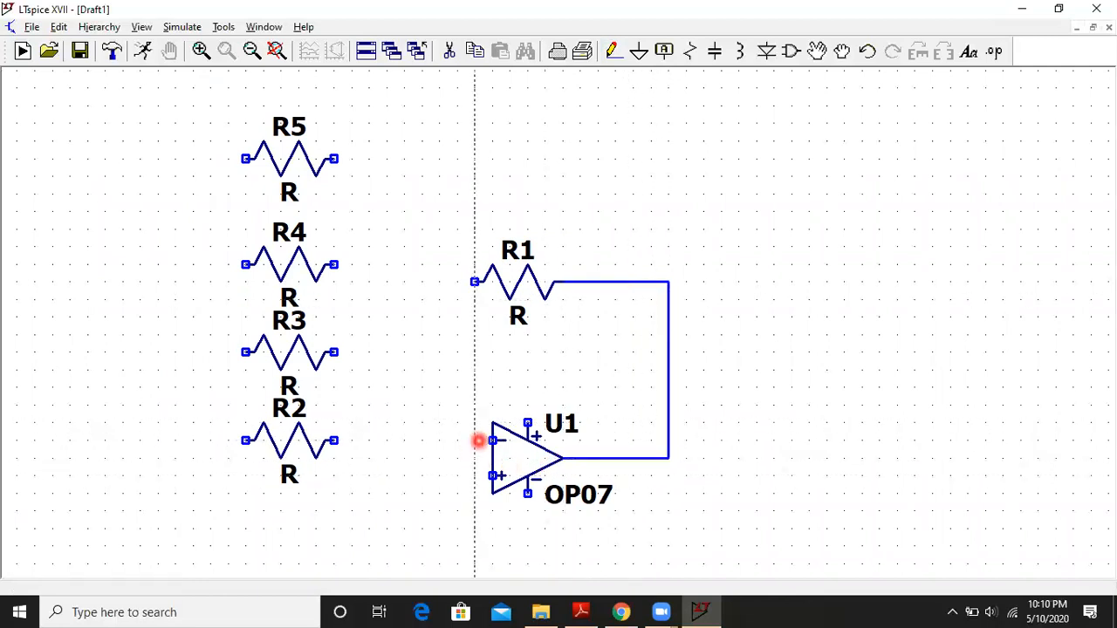
# Wire the right ends of R2, R3 and R4 to a common node at the op-amp's inverting input.
pyautogui.click(493, 441)
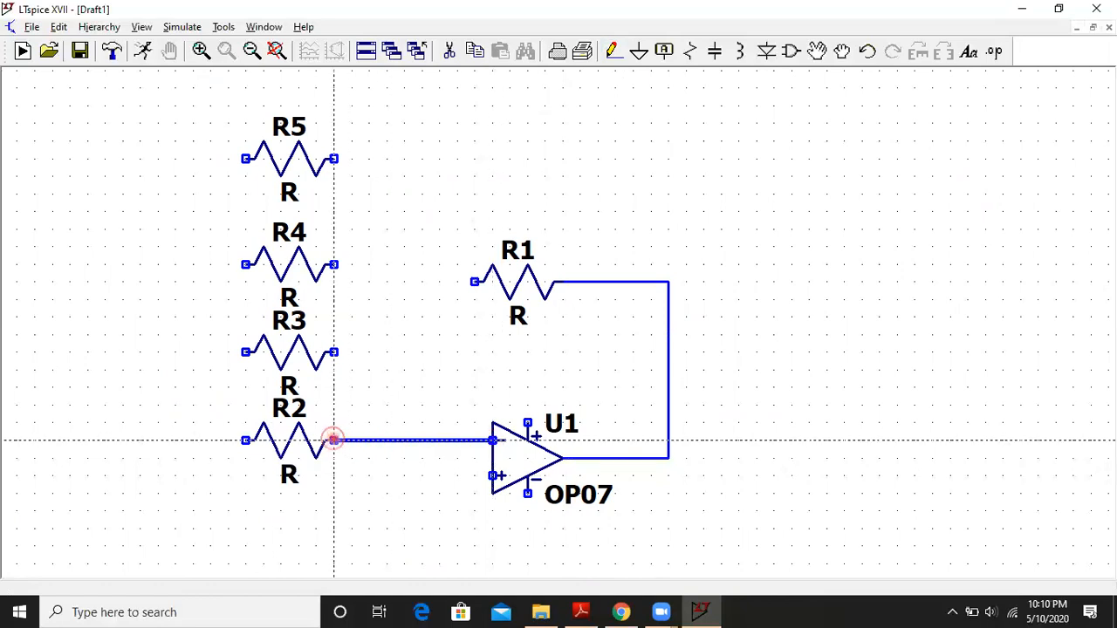
pyautogui.click(333, 440)
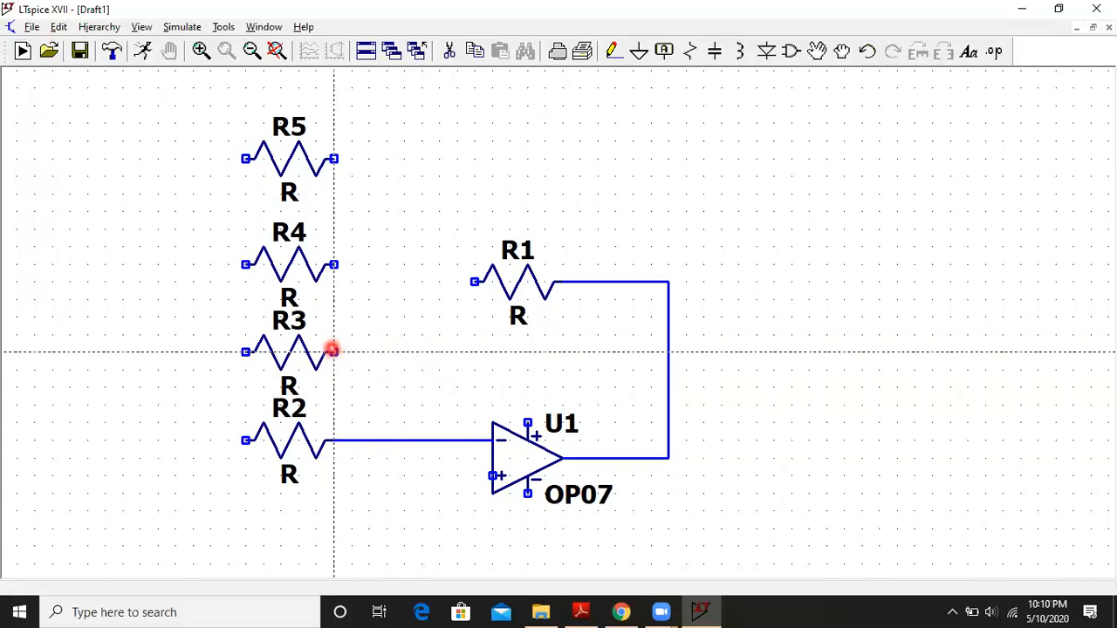
pyautogui.click(333, 351)
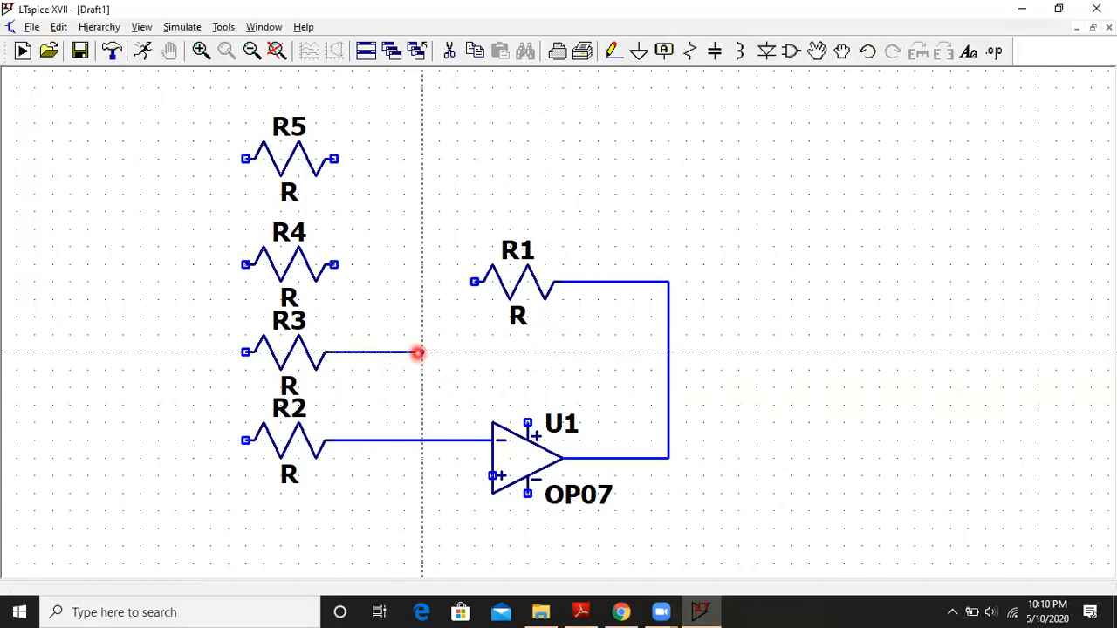
pyautogui.click(422, 441)
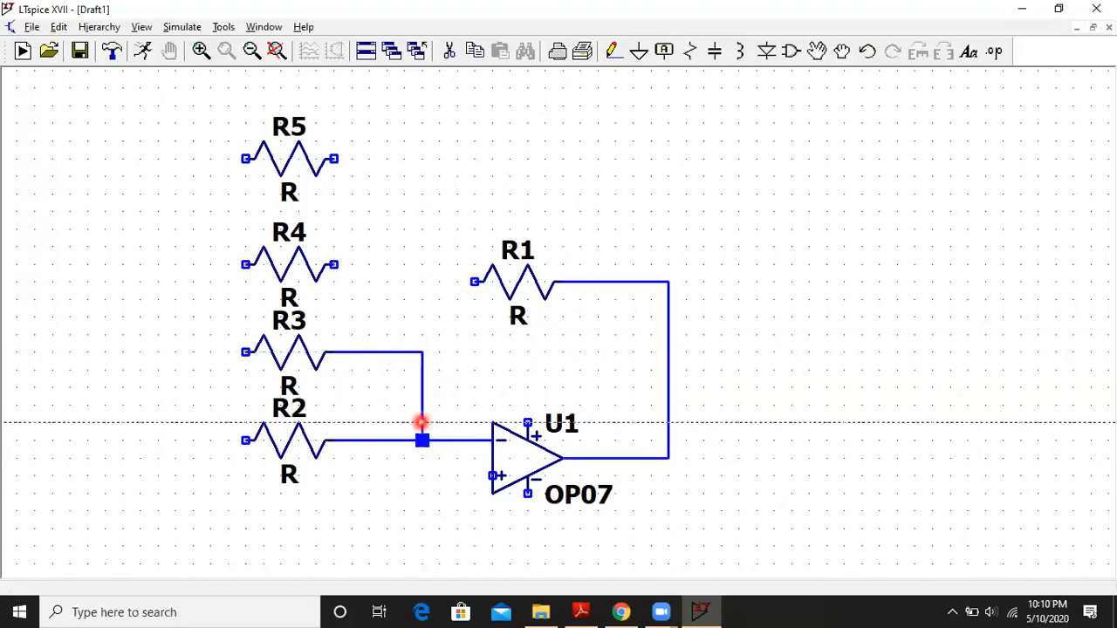
pyautogui.click(333, 263)
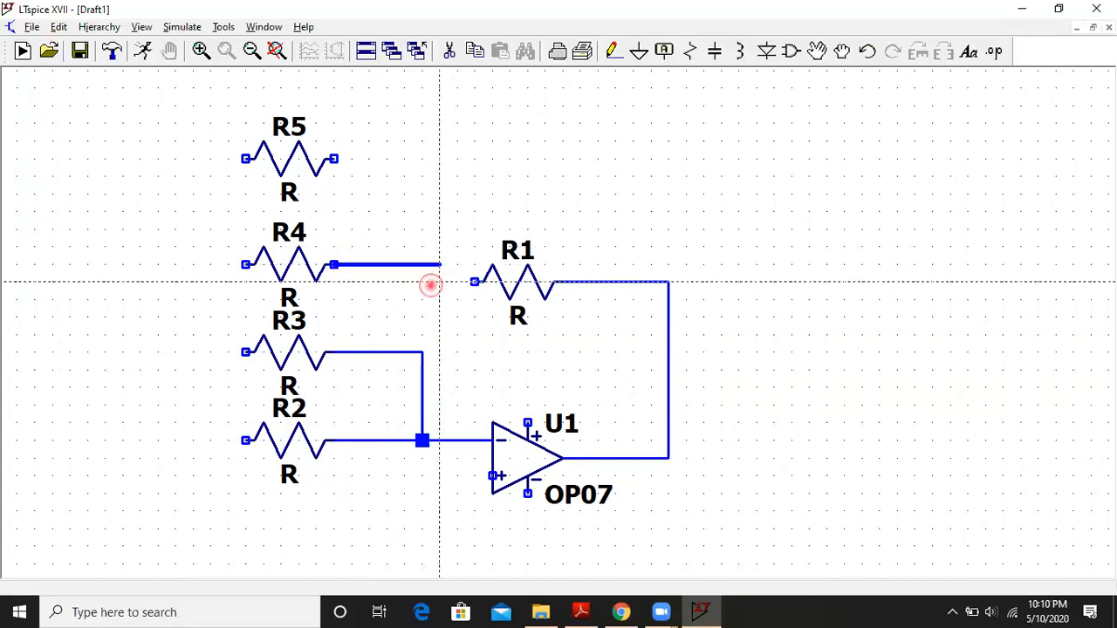
pyautogui.click(424, 351)
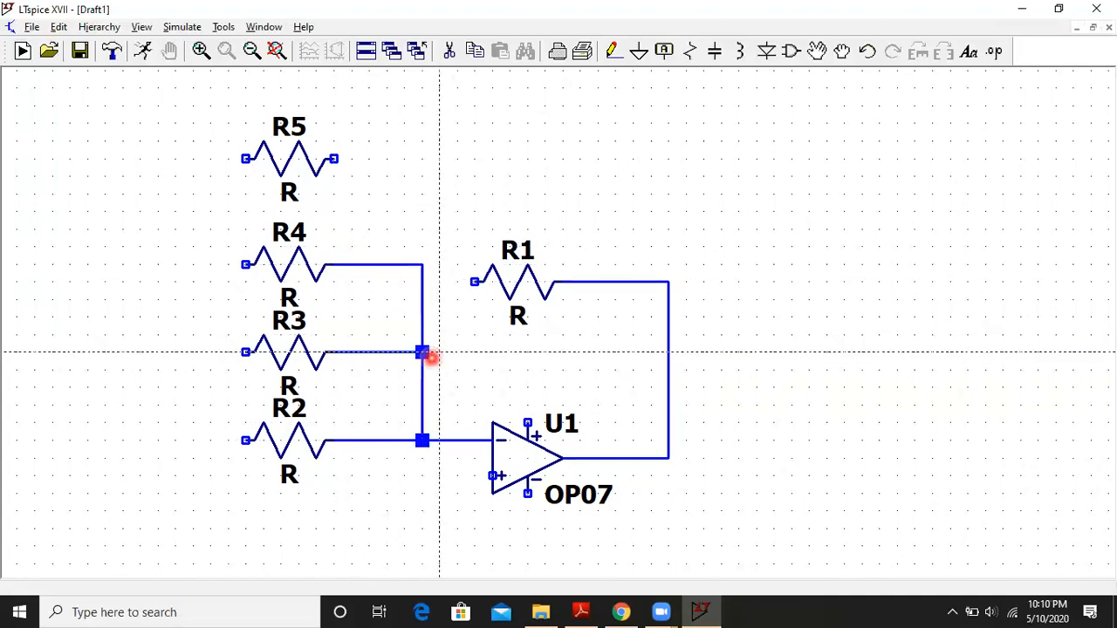
# Connect the right end of R5 and the left end of R1 to the common summing node.
pyautogui.click(334, 159)
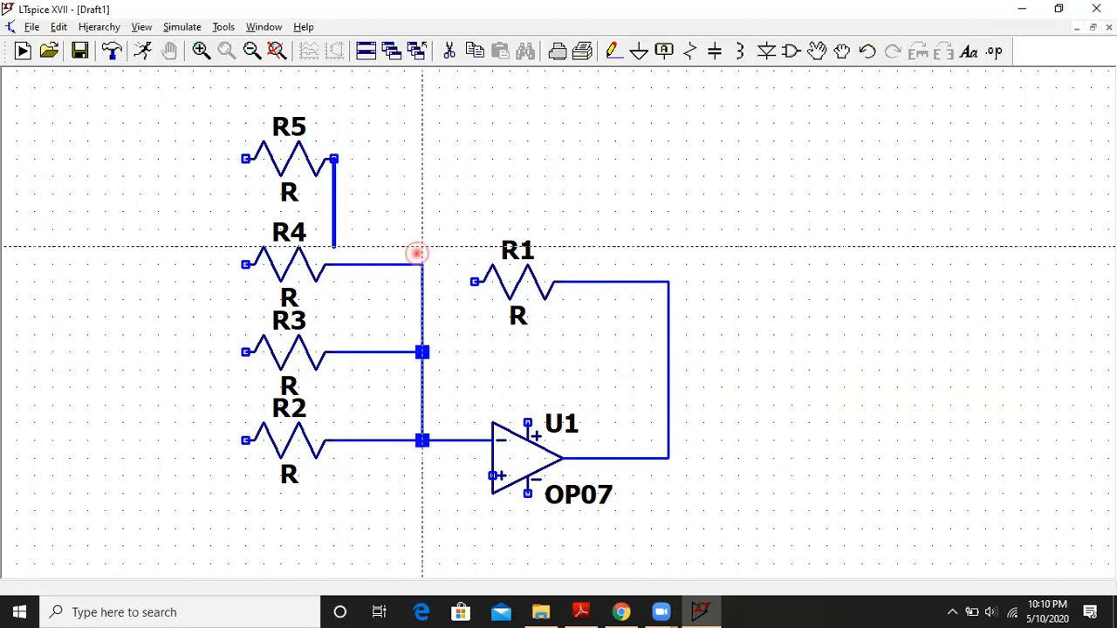
pyautogui.click(422, 158)
pyautogui.click(424, 264)
pyautogui.click(474, 281)
pyautogui.click(422, 280)
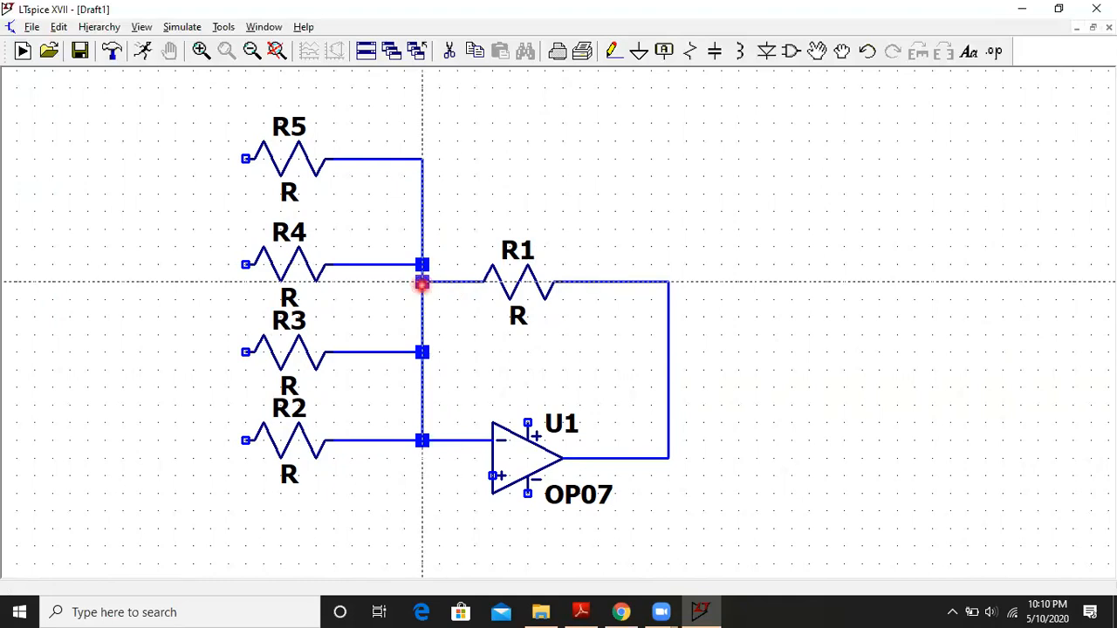
pyautogui.click(245, 157)
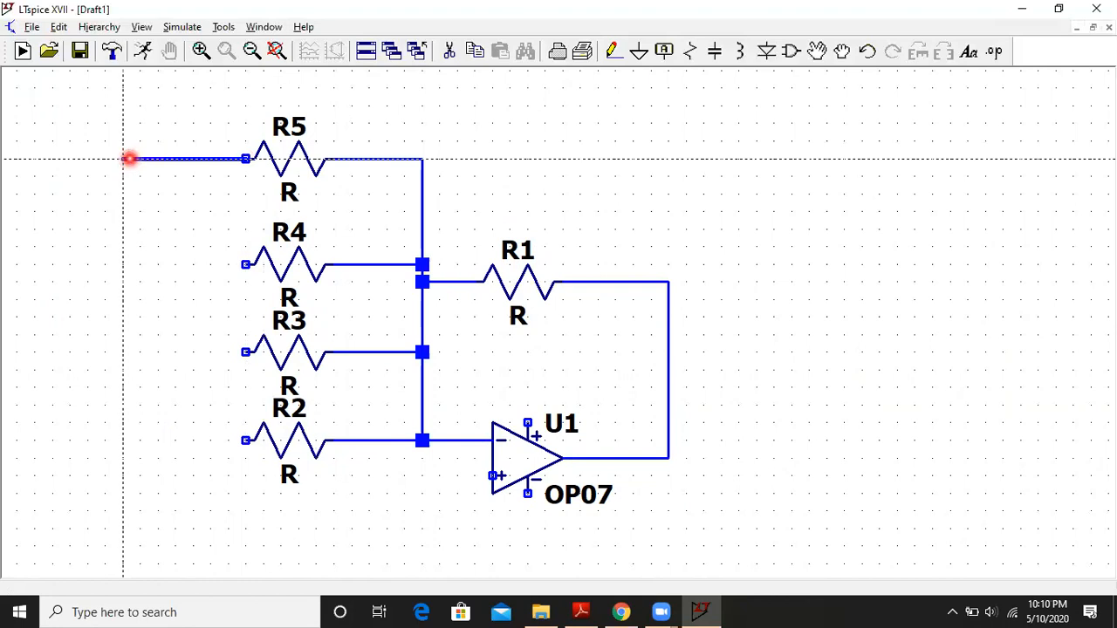
pyautogui.rightClick(128, 158)
pyautogui.click(614, 49)
pyautogui.click(245, 158)
pyautogui.rightClick(159, 159)
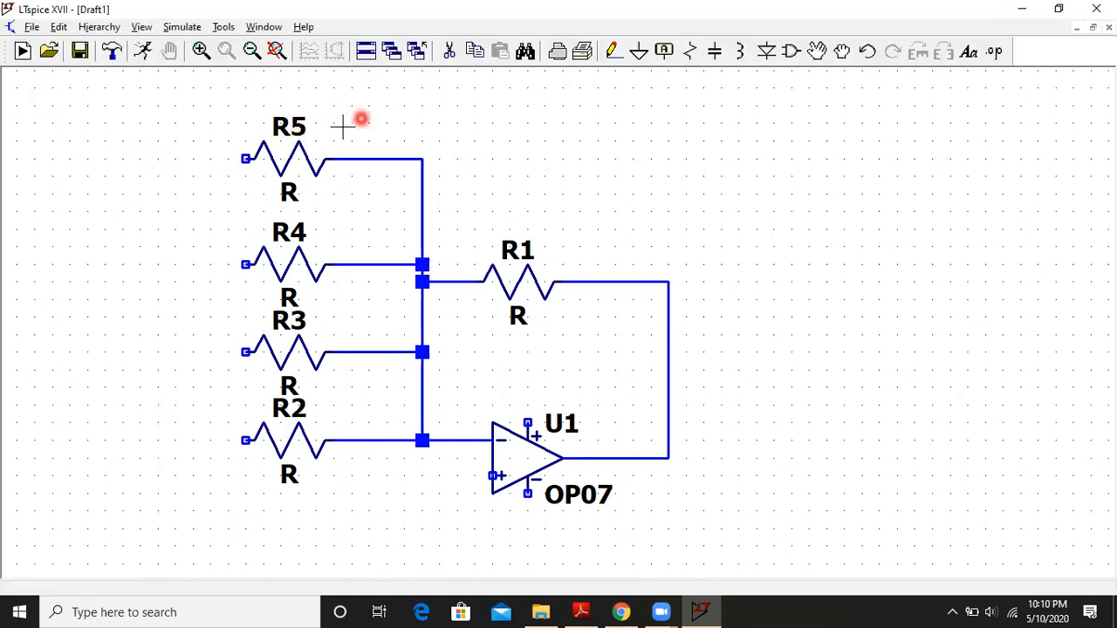
# Draw a short horizontal input wire leftward from the free end of R5.
pyautogui.click(615, 50)
pyautogui.click(244, 158)
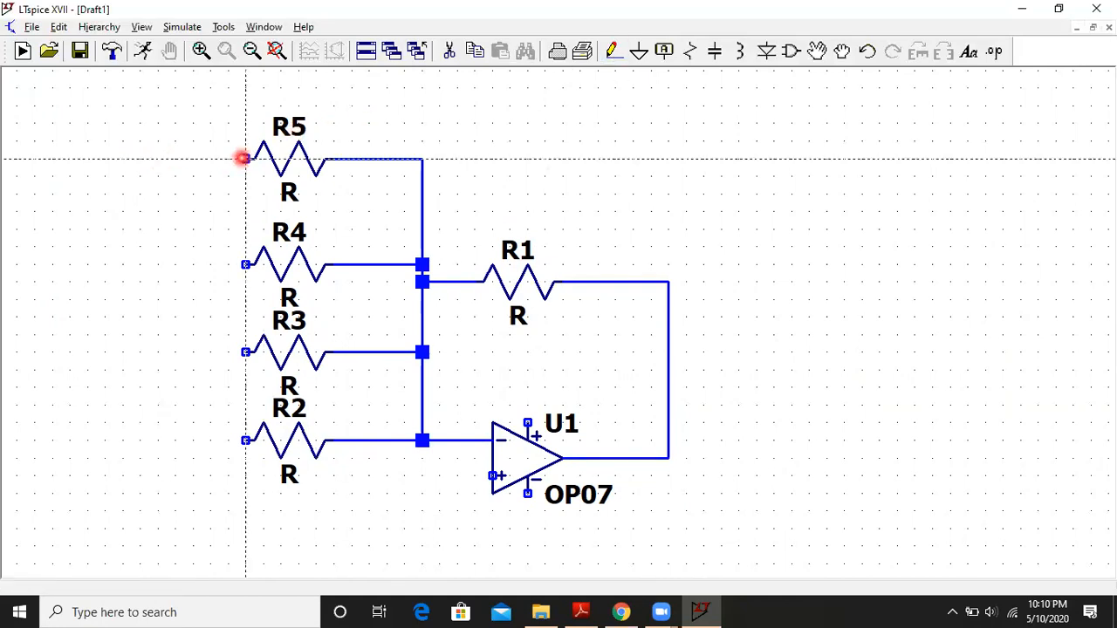
pyautogui.click(158, 161)
pyautogui.rightClick(159, 160)
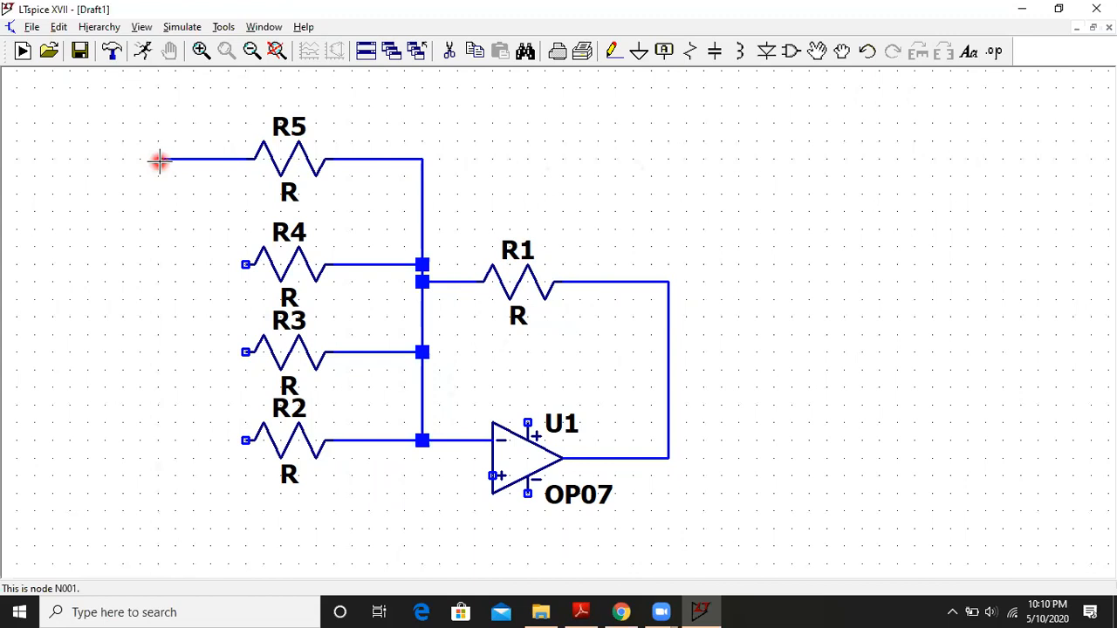
# Draw an input wire leftward from the free end of R4, matching the length of R5's wire.
pyautogui.click(614, 52)
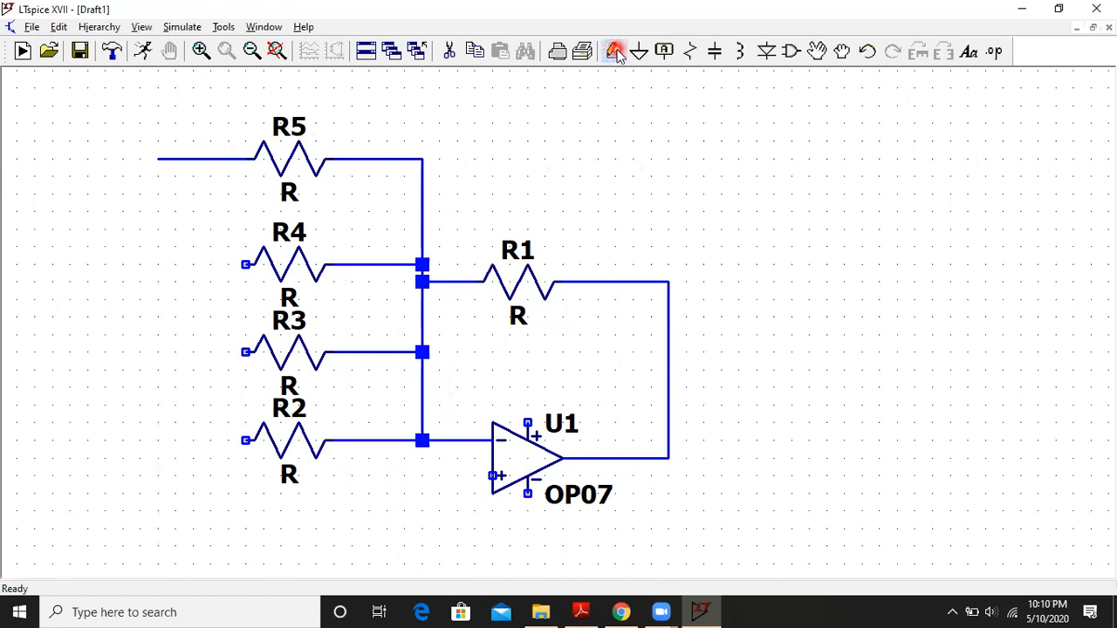
pyautogui.click(245, 264)
pyautogui.click(152, 264)
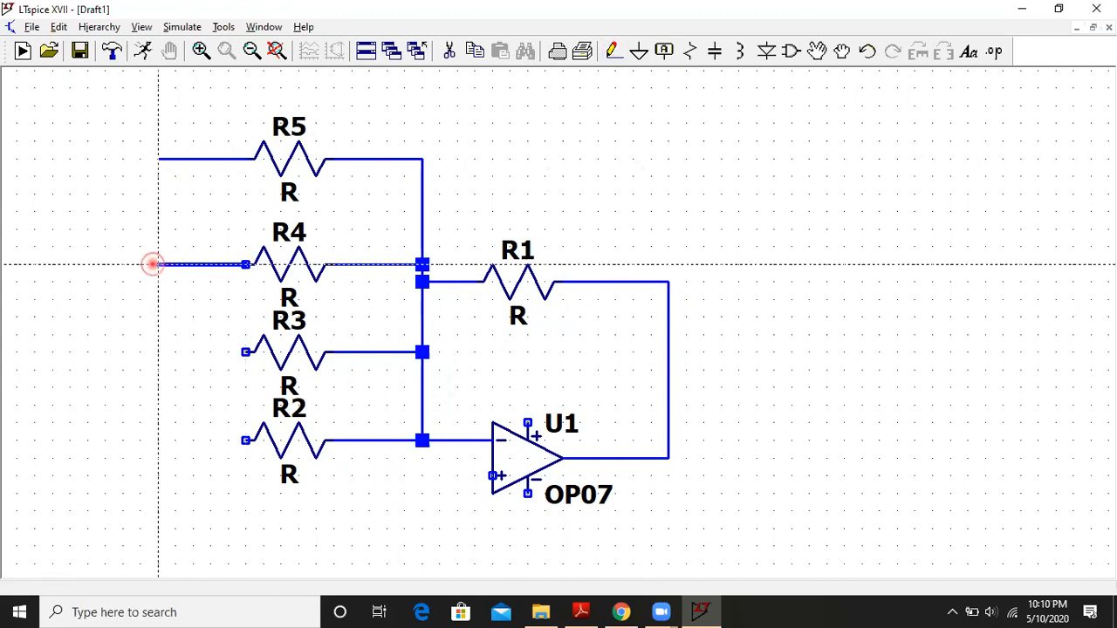
pyautogui.rightClick(153, 264)
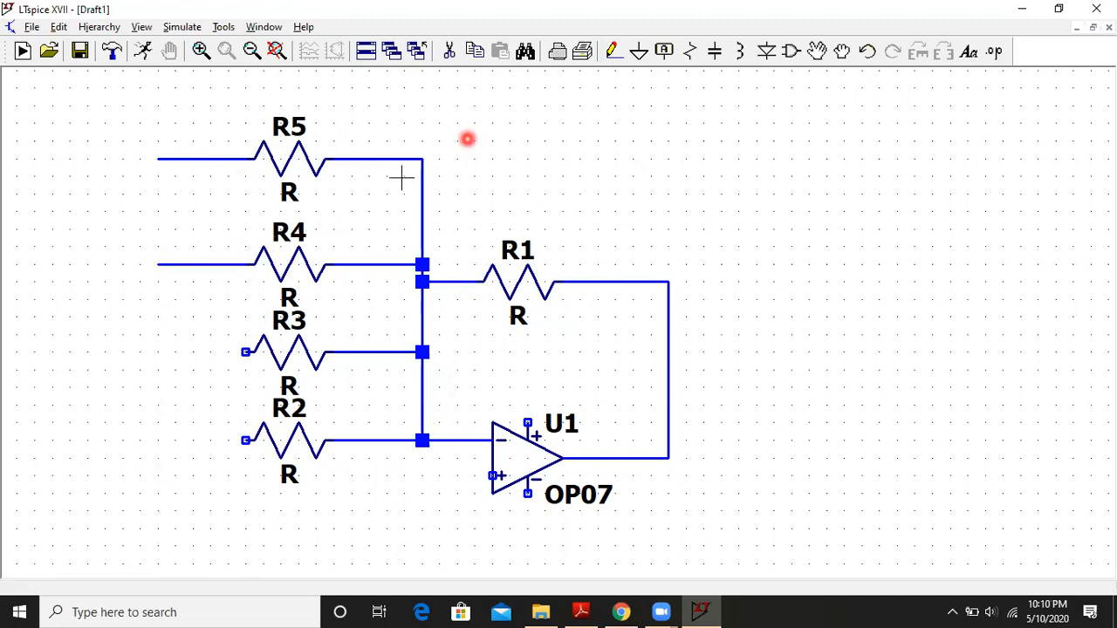
# Draw an input wire leftward from the free end of R3, ending in line with the wires above.
pyautogui.click(613, 50)
pyautogui.click(245, 353)
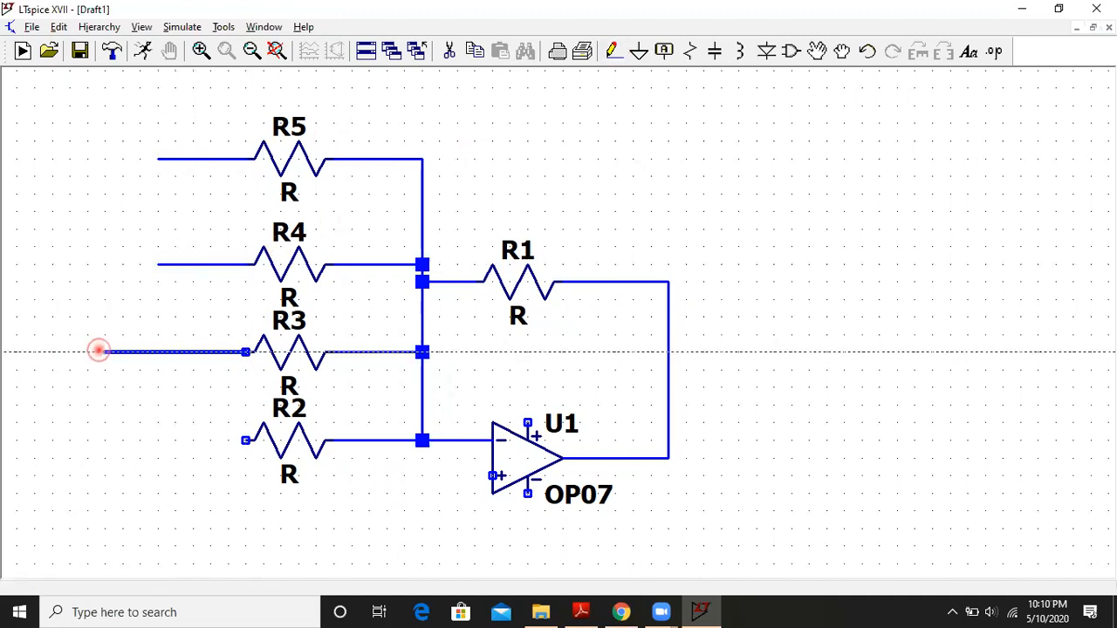
pyautogui.click(158, 351)
pyautogui.rightClick(160, 353)
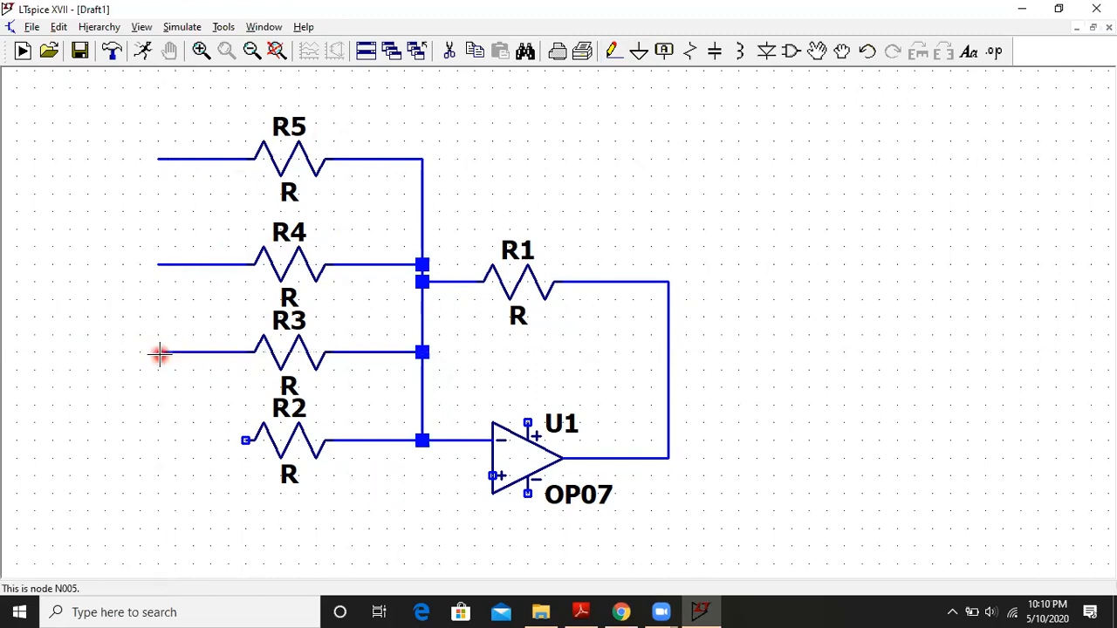
pyautogui.click(614, 54)
pyautogui.click(245, 439)
pyautogui.click(166, 437)
pyautogui.click(158, 437)
pyautogui.press('Escape')
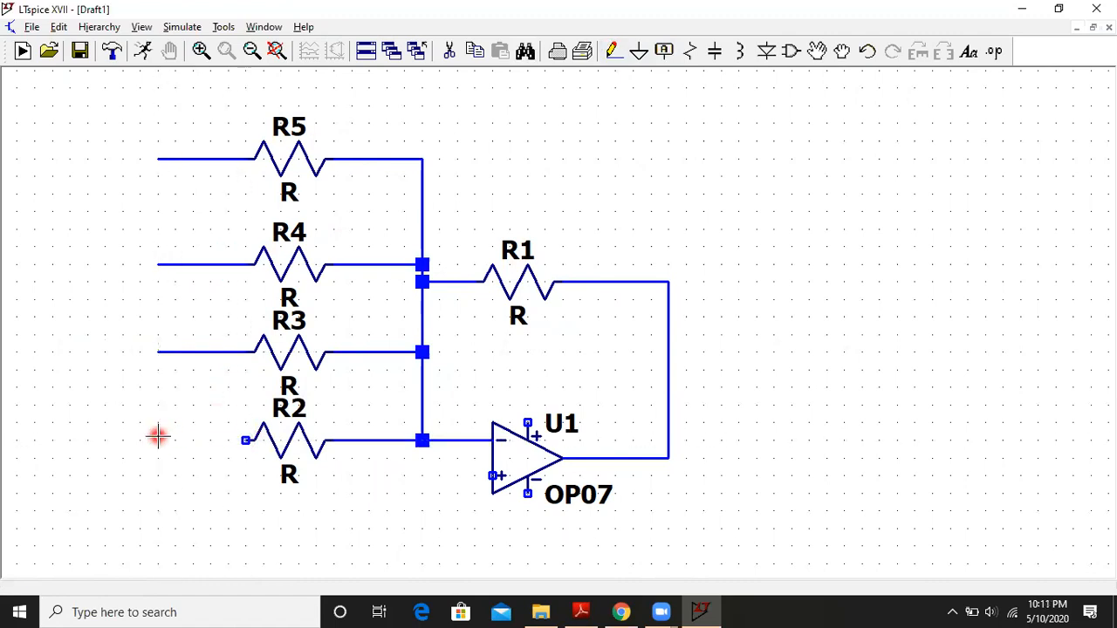
# Draw an input wire leftward from the free end of R2, ending in line with the wires above.
pyautogui.click(613, 52)
pyautogui.click(245, 443)
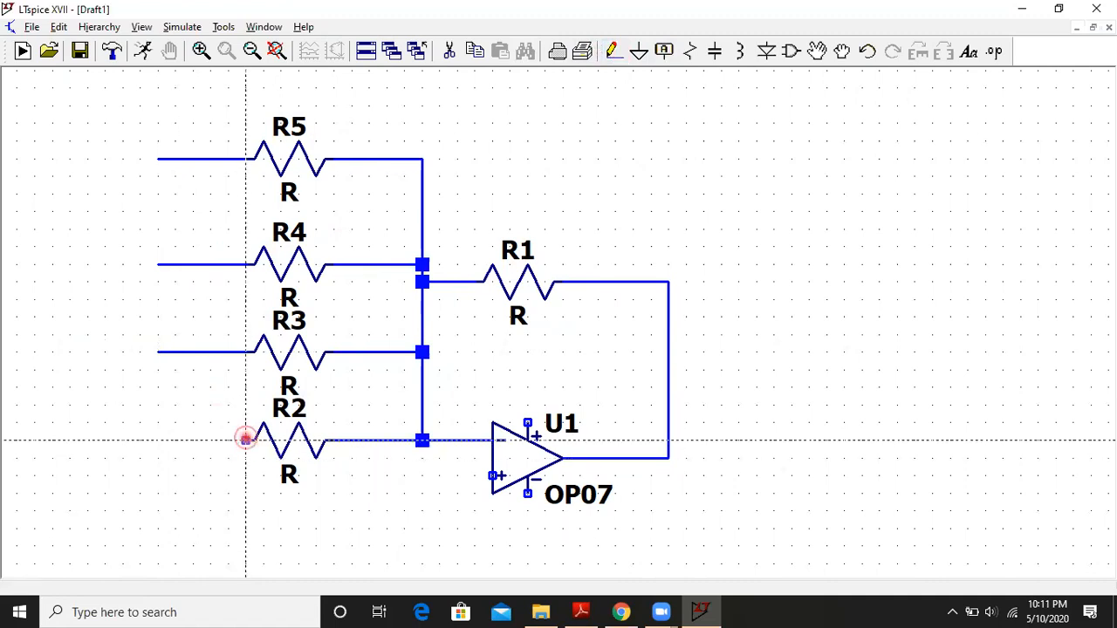
pyautogui.click(158, 441)
pyautogui.press('Escape')
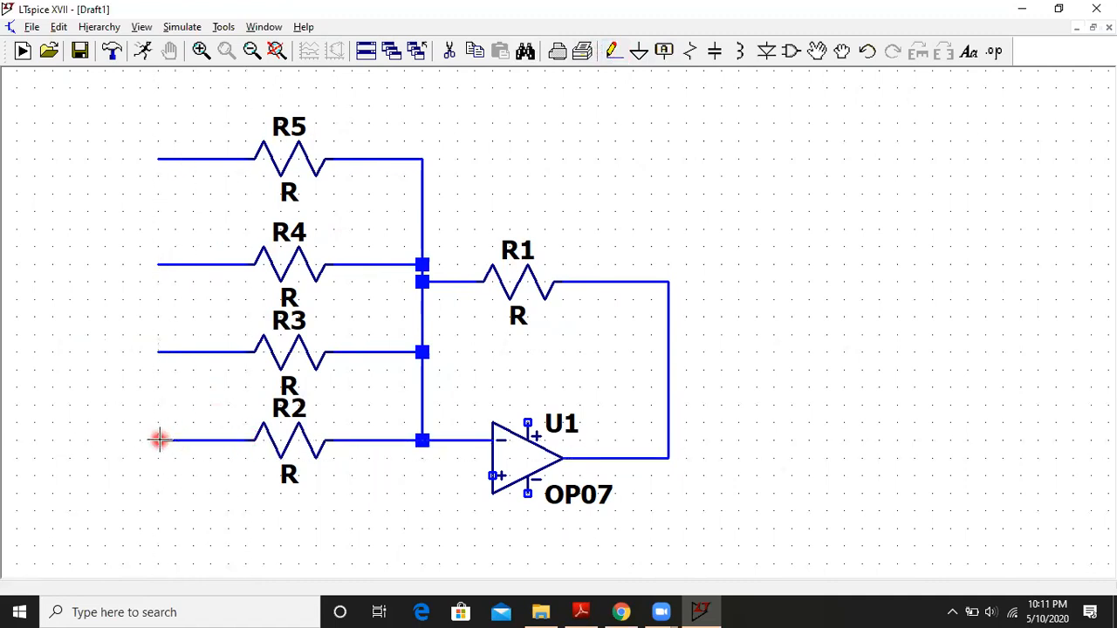
# Place two voltage sources, one above the other, in the empty area to the right of the amplifier.
pyautogui.moveTo(763, 287); pyautogui.dragTo(704, 234)
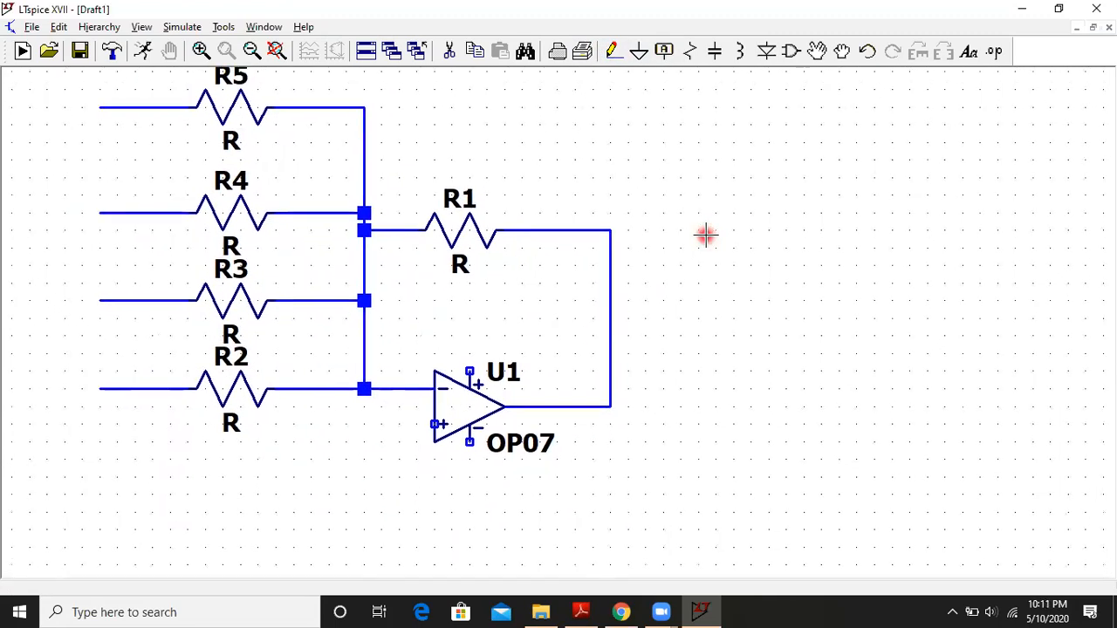
pyautogui.click(793, 52)
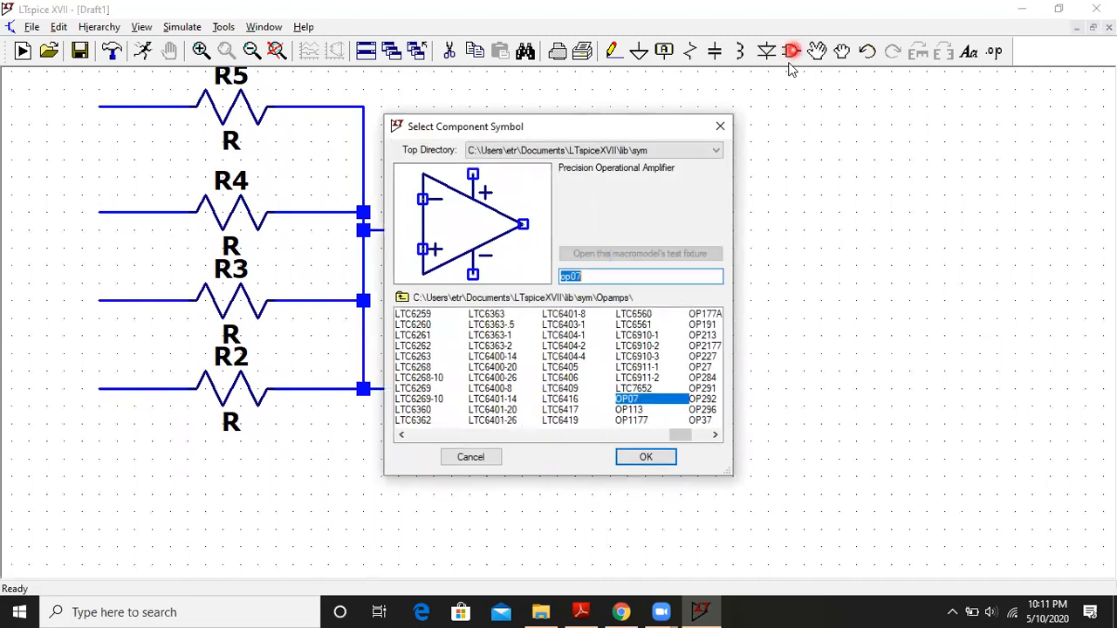
pyautogui.write('vol')
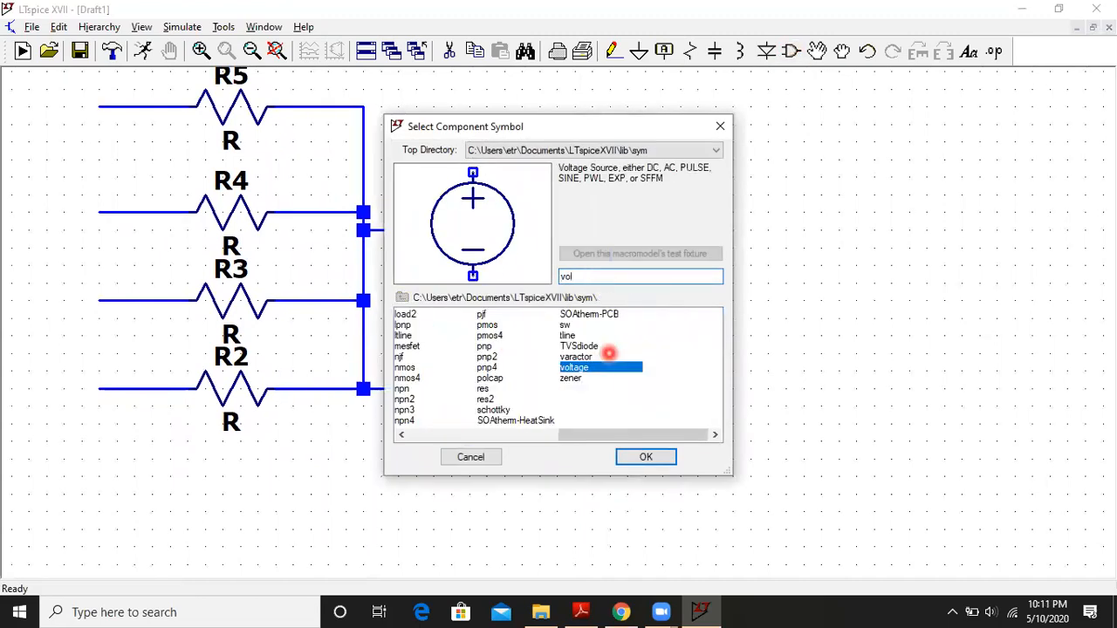
pyautogui.click(643, 456)
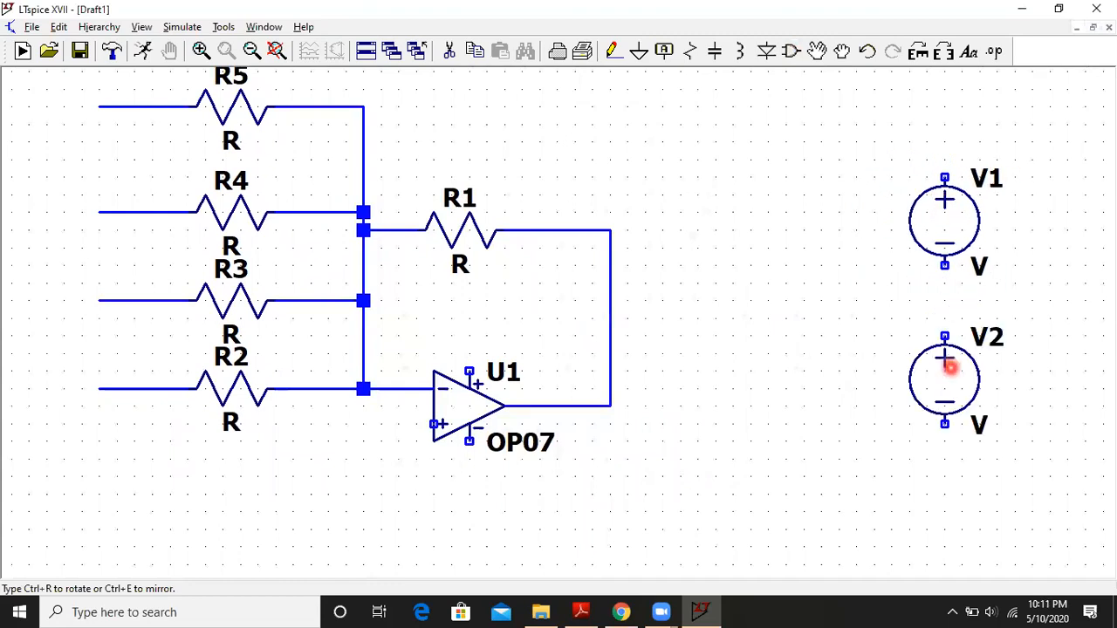
pyautogui.click(948, 368)
pyautogui.press('Escape')
# Draw one vertical wire through V1 and V2, connecting them in series and extending beyond both outer terminals.
pyautogui.click(613, 51)
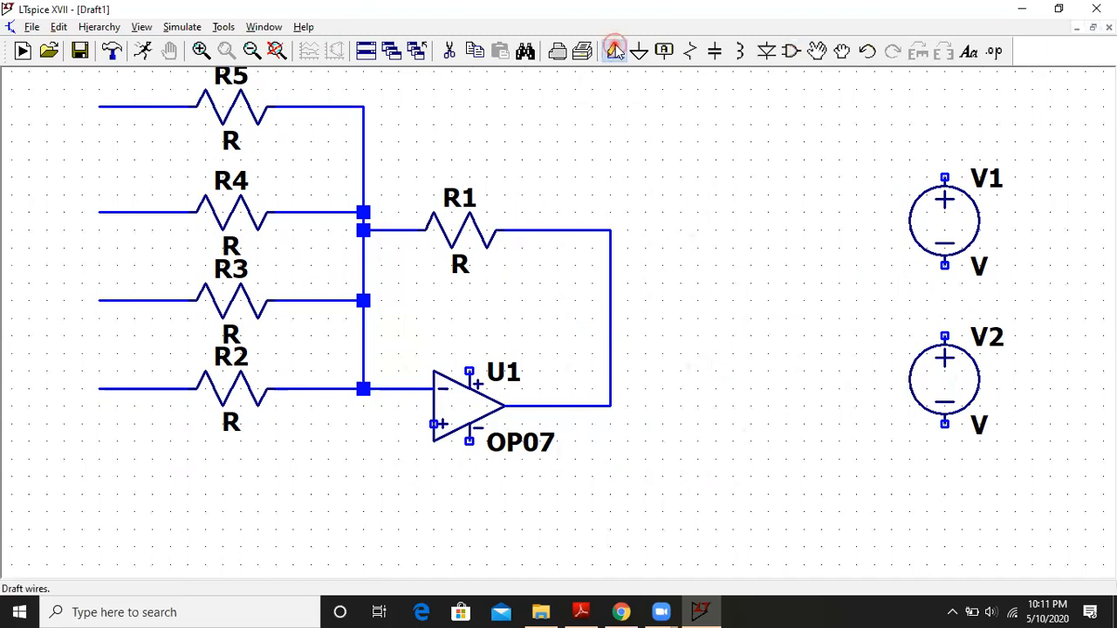
pyautogui.click(945, 111)
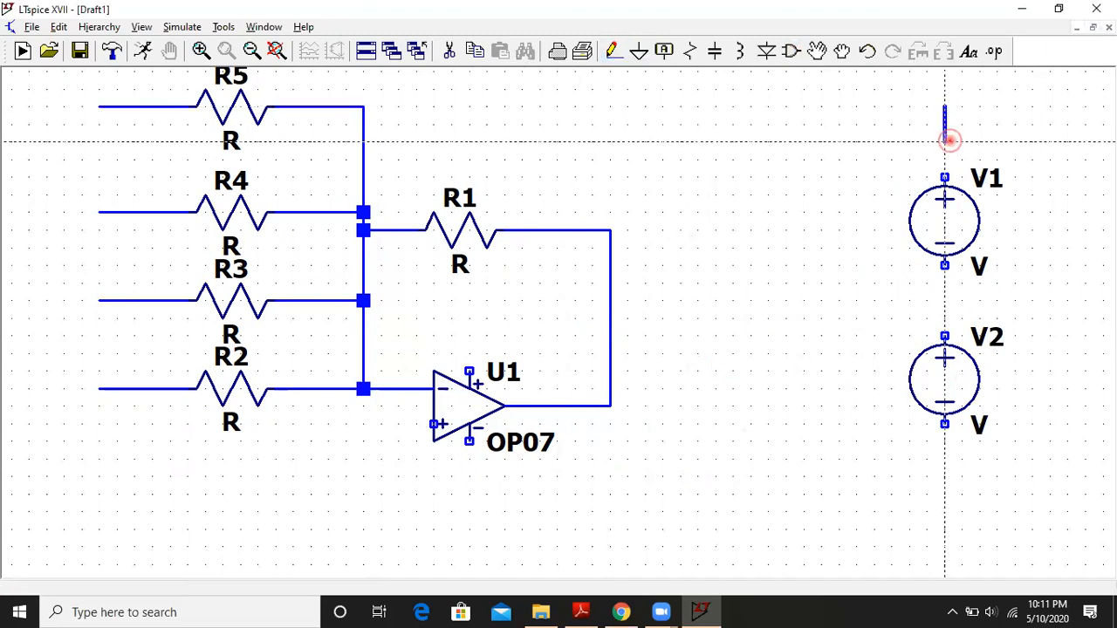
pyautogui.click(944, 476)
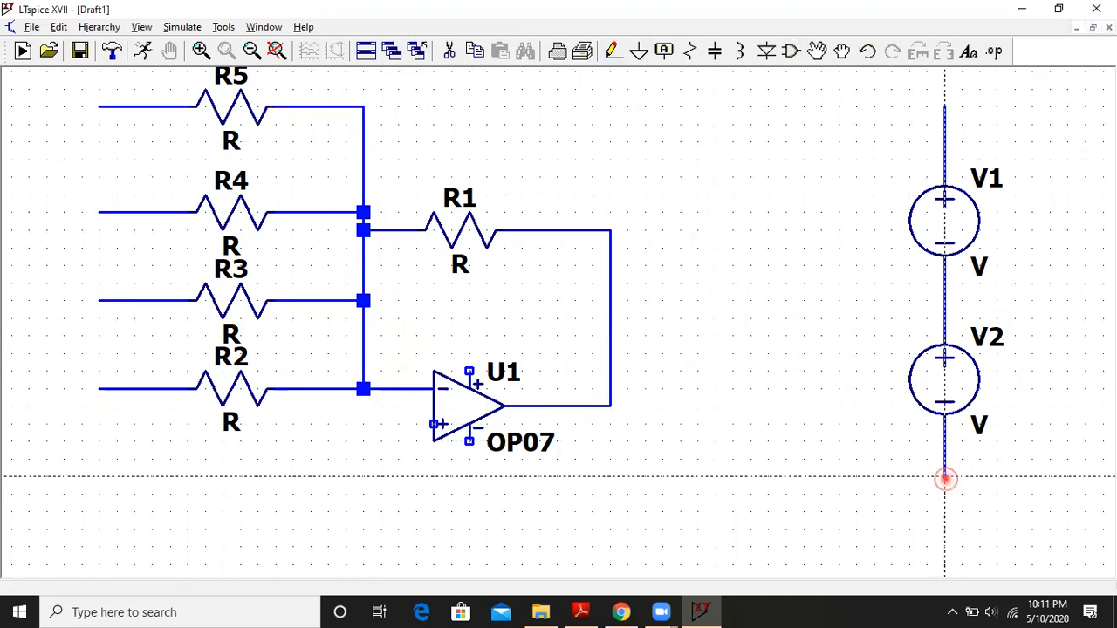
# Place a ground symbol beside the two sources and wire it to the midpoint between V1 and V2.
pyautogui.click(640, 55)
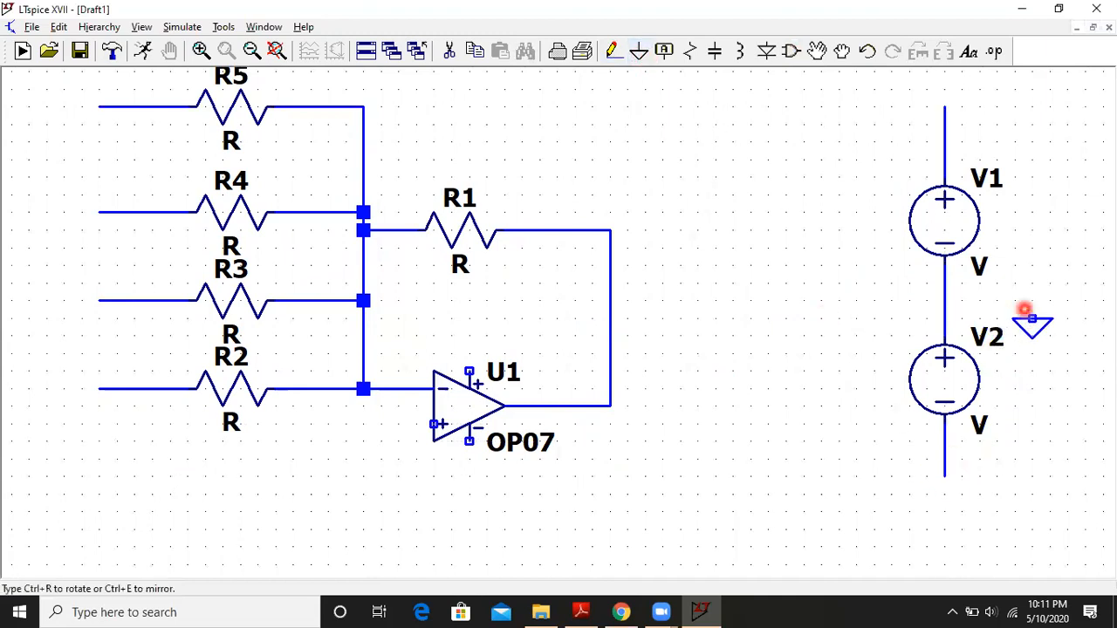
pyautogui.click(1043, 316)
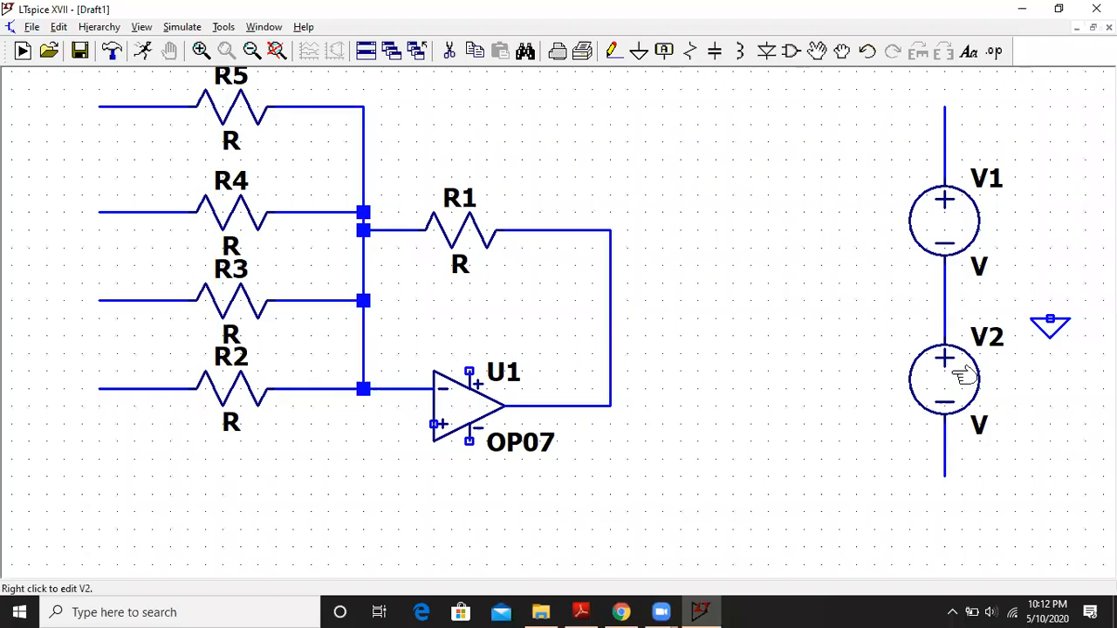
pyautogui.click(618, 49)
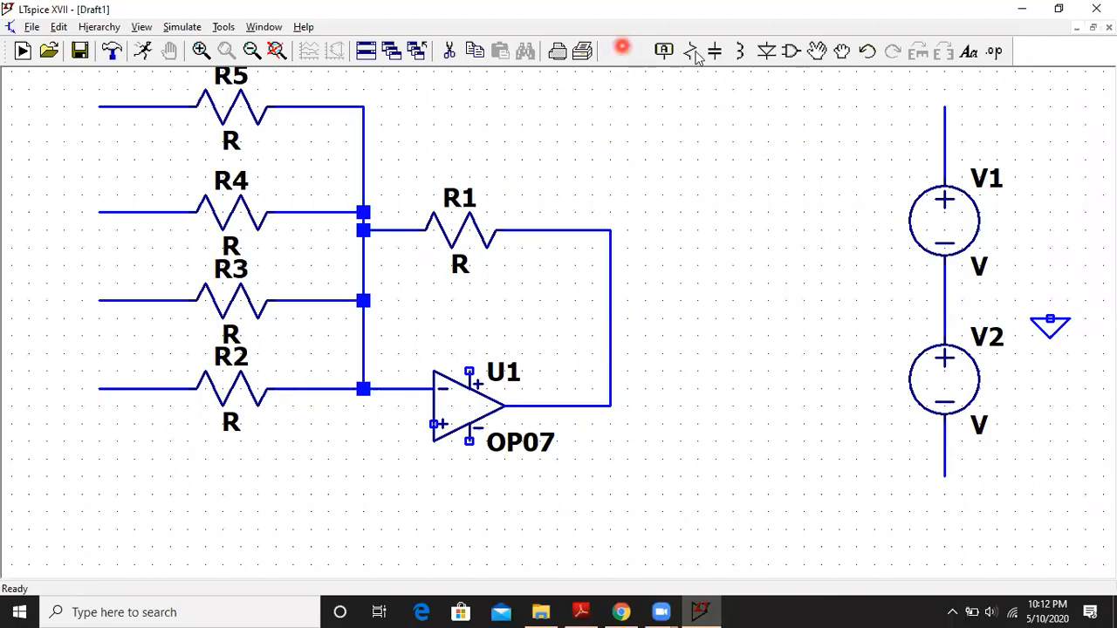
pyautogui.click(944, 293)
pyautogui.click(1055, 295)
pyautogui.click(1055, 317)
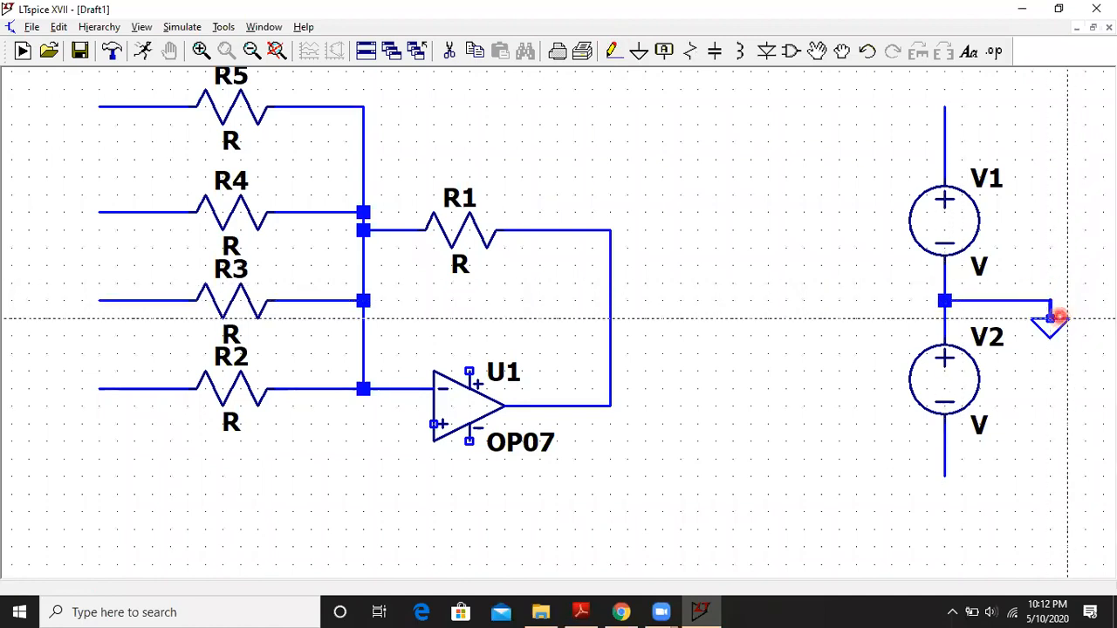
# Label the upper end of the V1 wire VCC, with the label text oriented vertically.
pyautogui.rightClick(945, 106)
pyautogui.click(964, 142)
pyautogui.write('VCC')
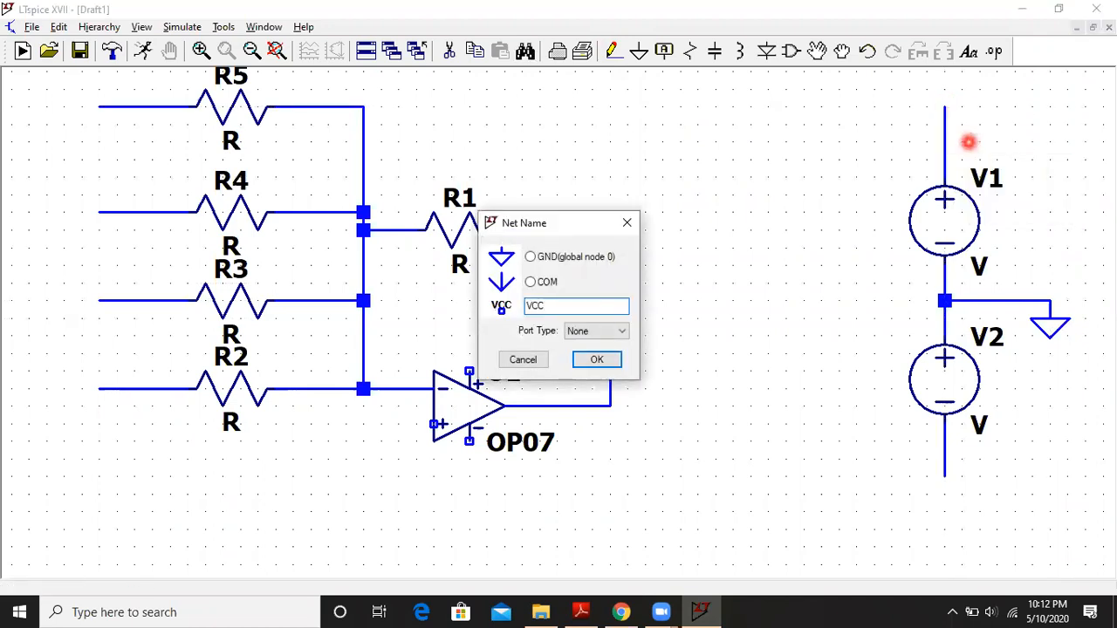
pyautogui.click(610, 360)
pyautogui.hotkey('ctrl', 'r')
pyautogui.click(945, 107)
# Place a vertical net label on the lower end of the V2 wire and name it VEE.
pyautogui.hotkey('ctrl', 'r')
pyautogui.hotkey('ctrl', 'r')
pyautogui.hotkey('ctrl', 'r')
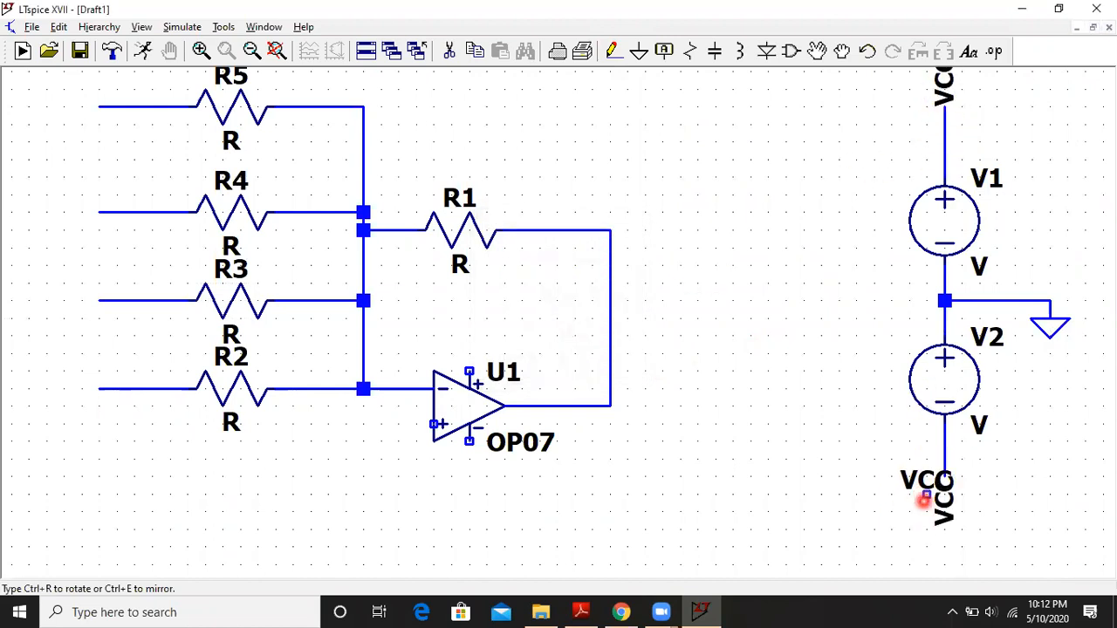
pyautogui.click(944, 477)
pyautogui.rightClick(942, 499)
pyautogui.write('VEE')
pyautogui.press('Return')
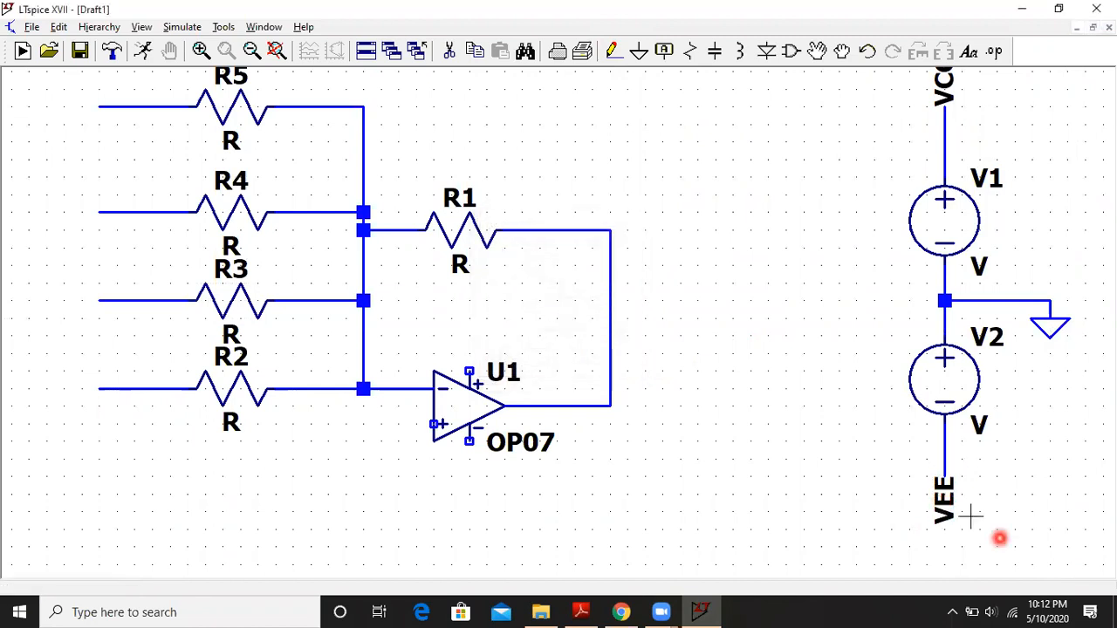
# Draw short vertical wires outward from the positive and negative supply pins of op-amp U1.
pyautogui.press('space')
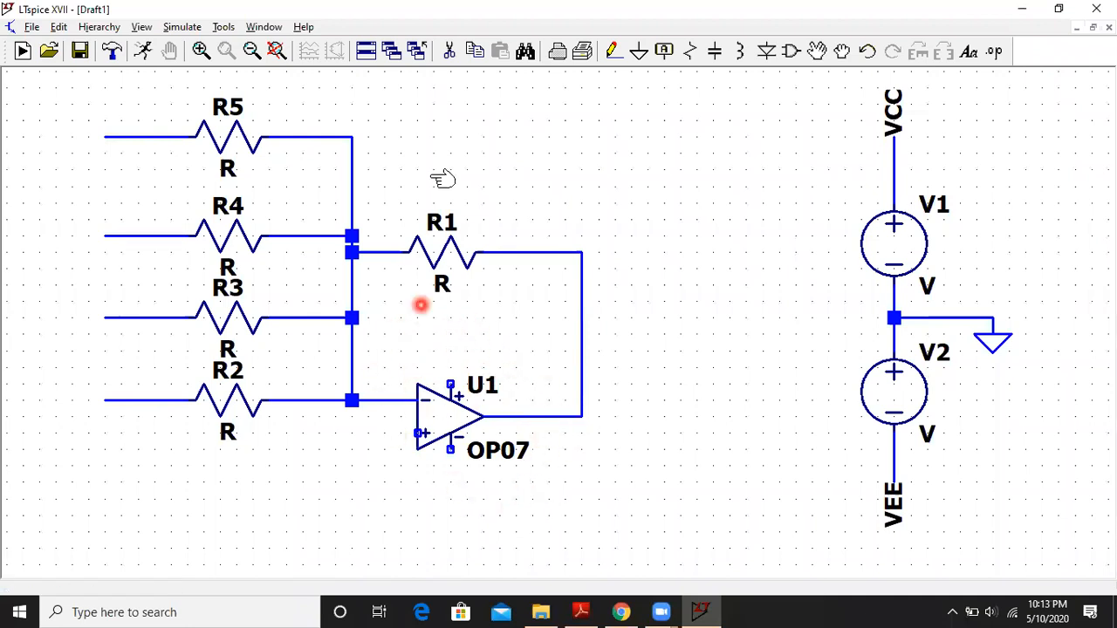
pyautogui.click(613, 52)
pyautogui.click(450, 384)
pyautogui.click(451, 350)
pyautogui.press('Escape')
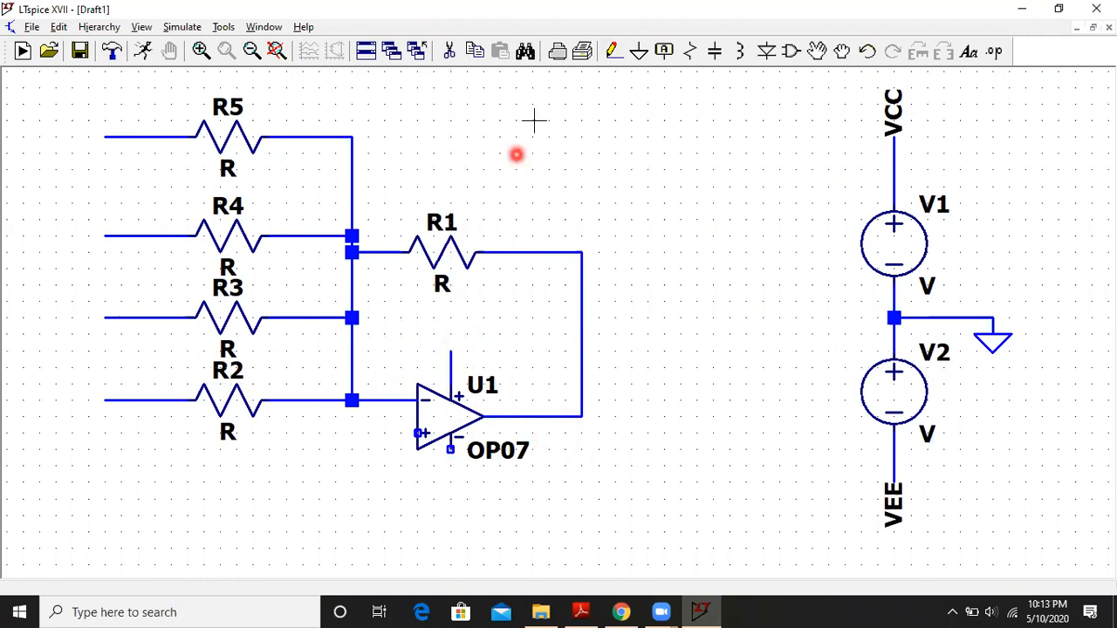
pyautogui.click(613, 52)
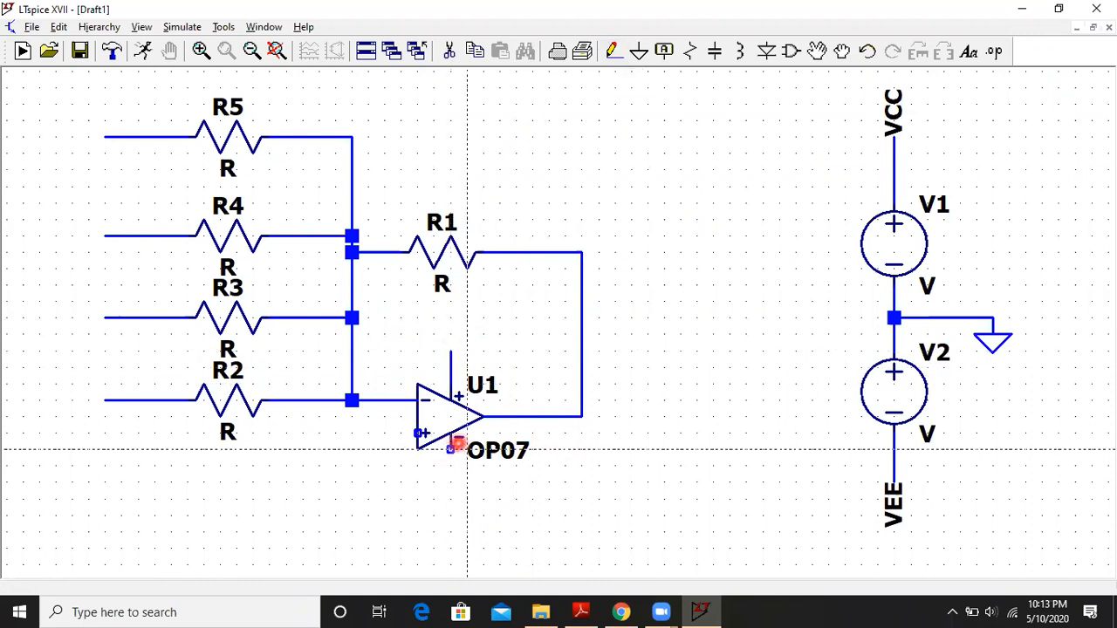
pyautogui.click(452, 499)
pyautogui.press('Escape')
# Label the wire on U1's positive supply pin VCC.
pyautogui.rightClick(450, 354)
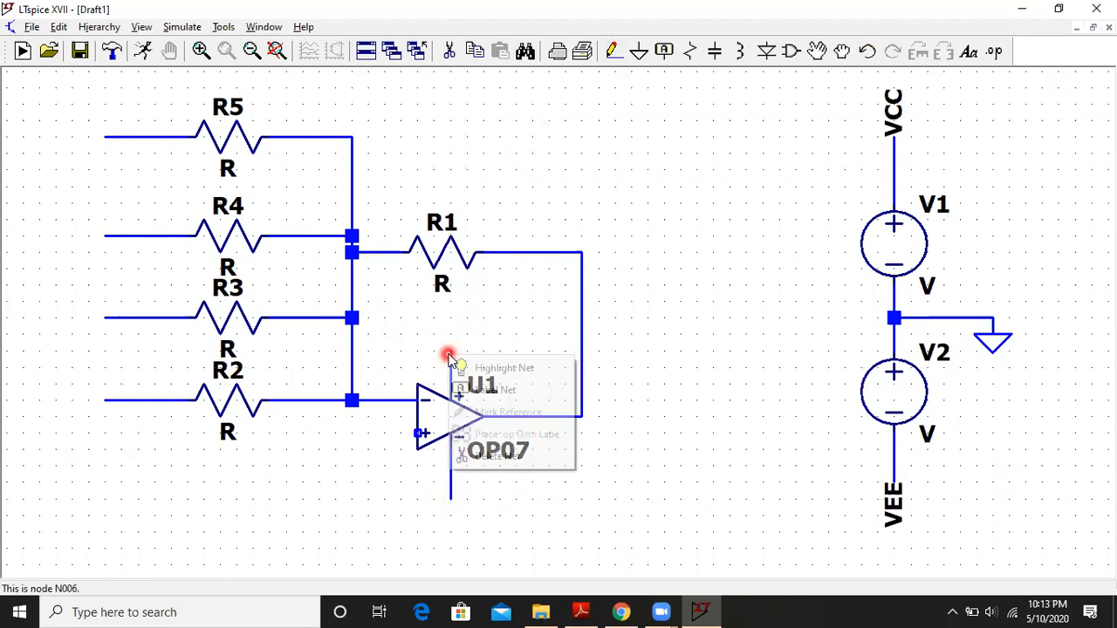
pyautogui.click(472, 390)
pyautogui.write('VCC')
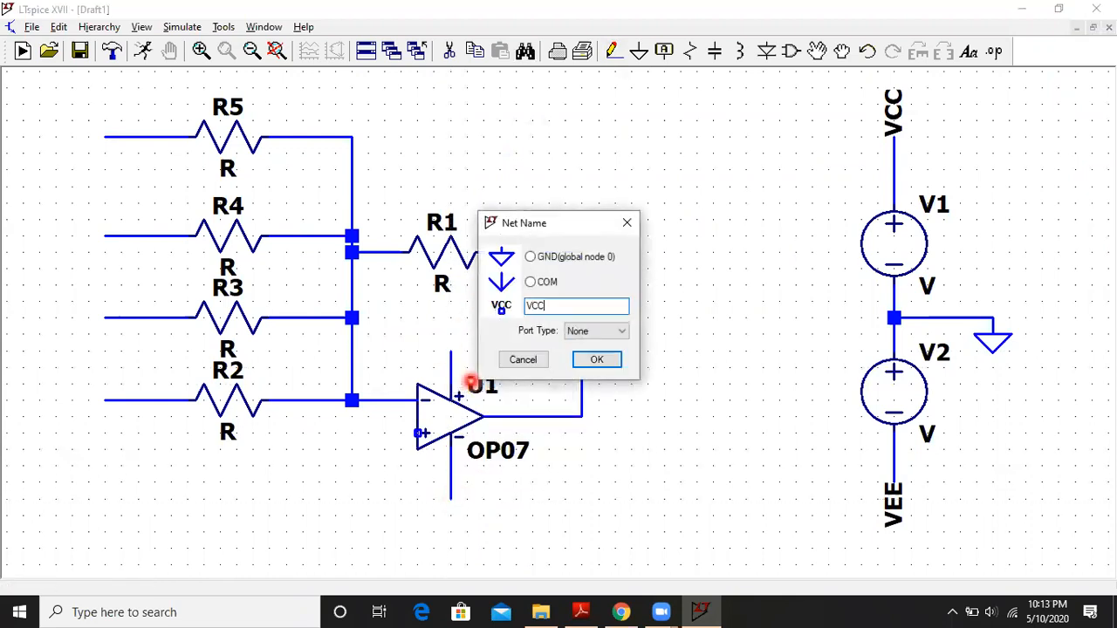
pyautogui.press('Return')
pyautogui.click(451, 353)
# Place a vertical net label on the wire at U1's negative supply pin and name it VEE.
pyautogui.hotkey('ctrl', 'r')
pyautogui.hotkey('ctrl', 'r')
pyautogui.hotkey('ctrl', 'r')
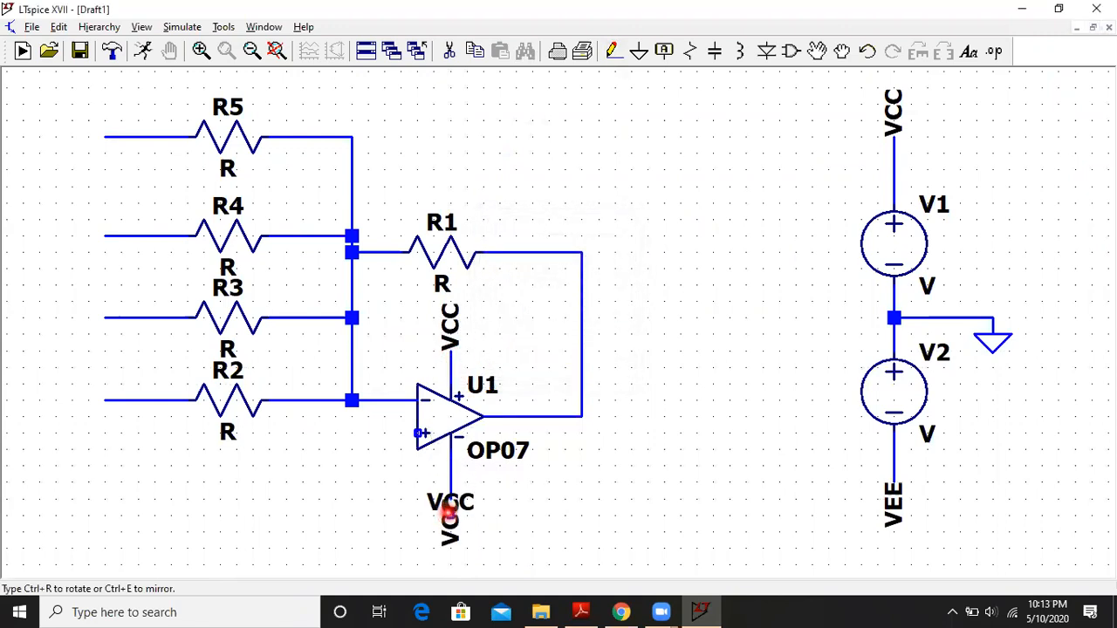
pyautogui.rightClick(449, 516)
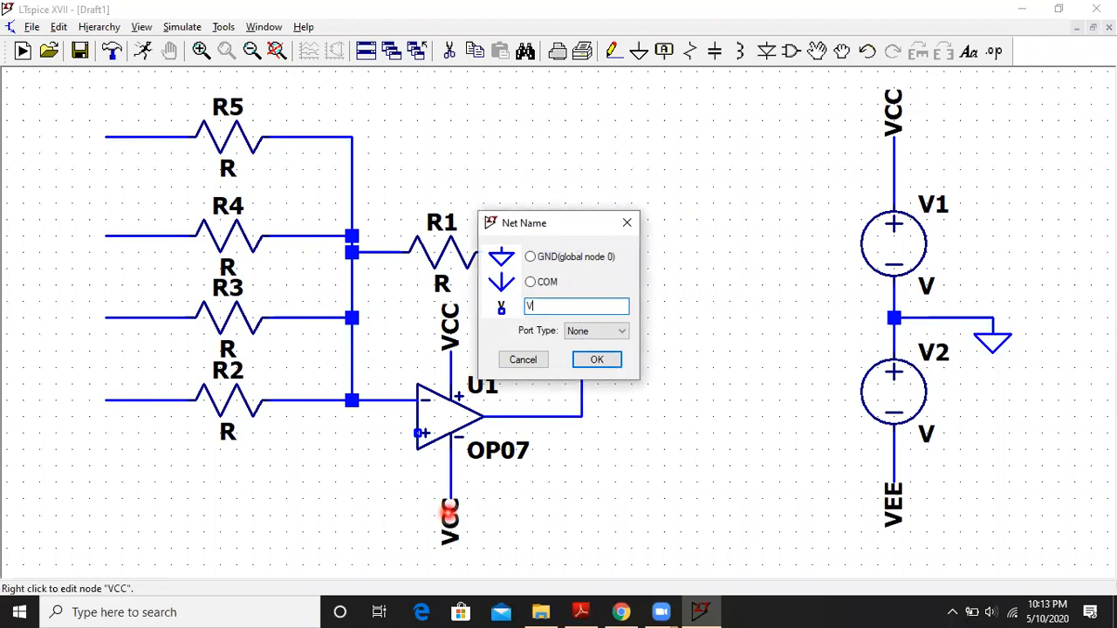
pyautogui.write('EE')
pyautogui.press('Return')
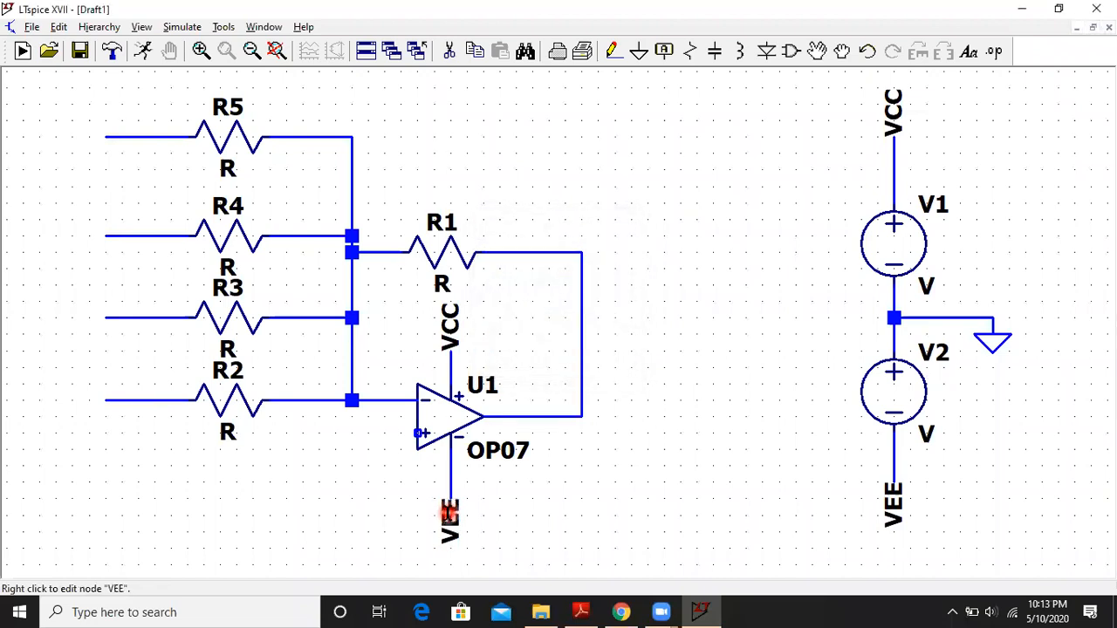
# Set the DC value of both supply sources V1 and V2 to 12 V.
pyautogui.rightClick(911, 243)
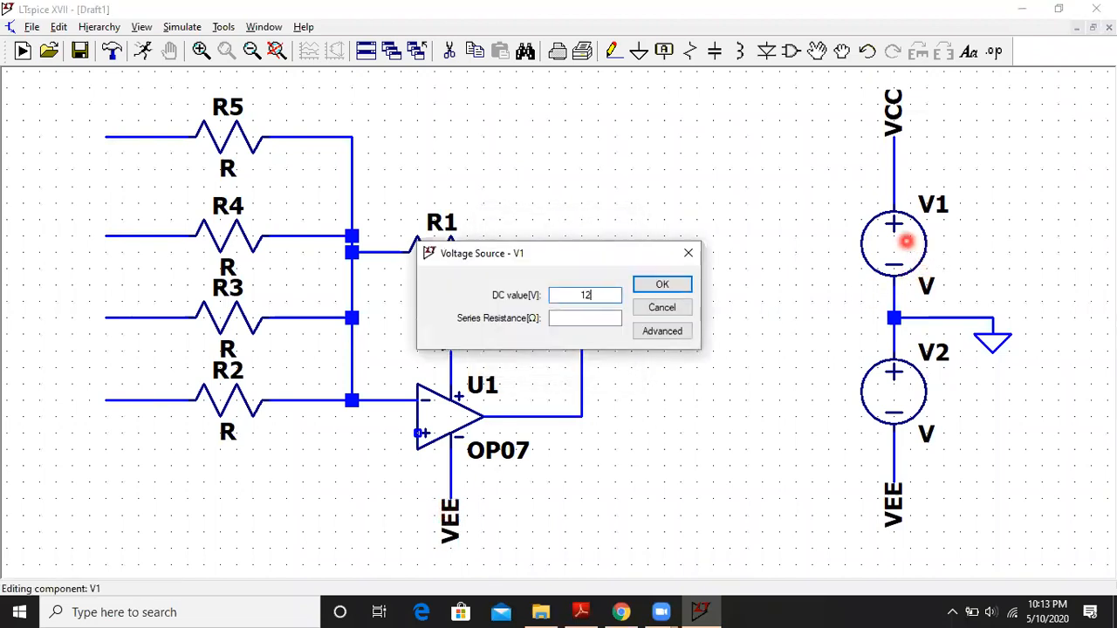
pyautogui.write('12')
pyautogui.press('Return')
pyautogui.rightClick(887, 410)
pyautogui.write('12')
pyautogui.press('Return')
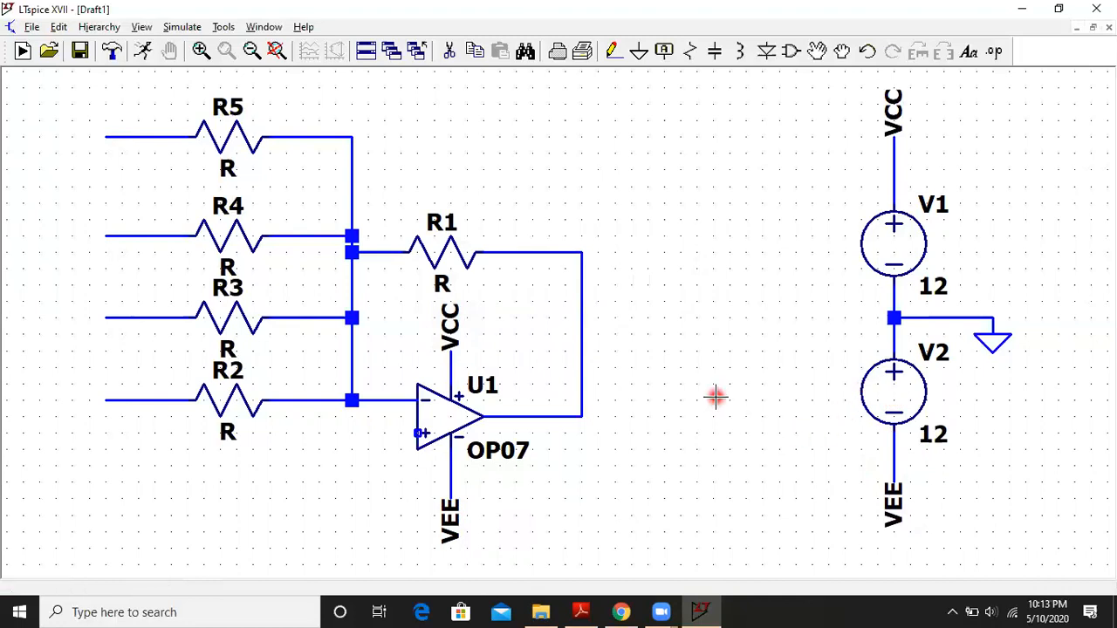
# Rename the feedback resistor R1 as RF.
pyautogui.moveTo(731, 381); pyautogui.dragTo(770, 421)
pyautogui.rightClick(502, 252)
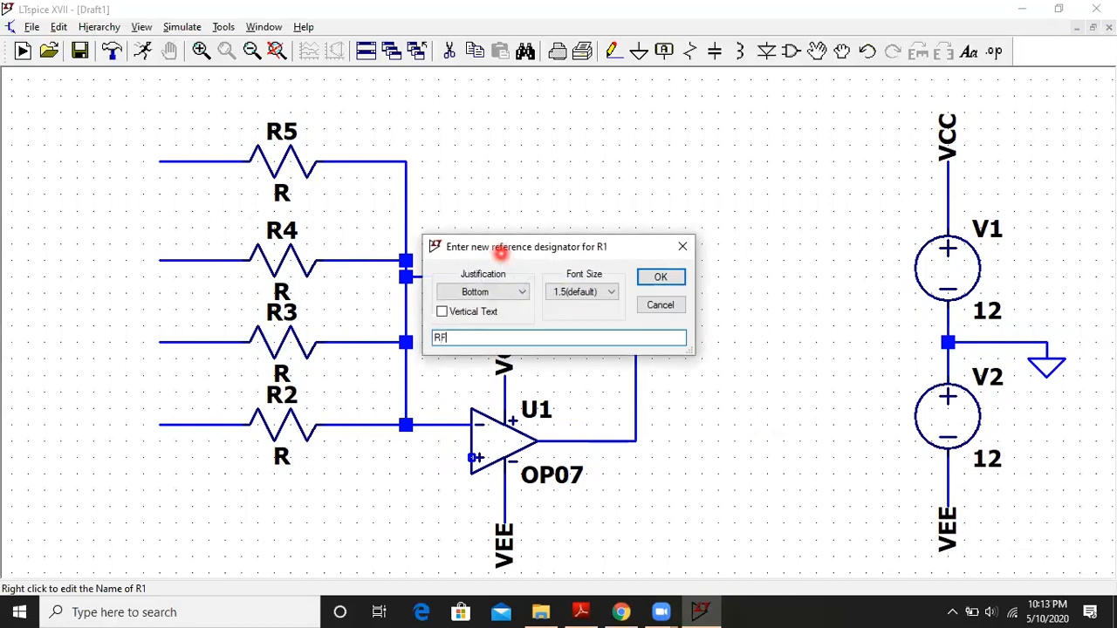
pyautogui.press('Return')
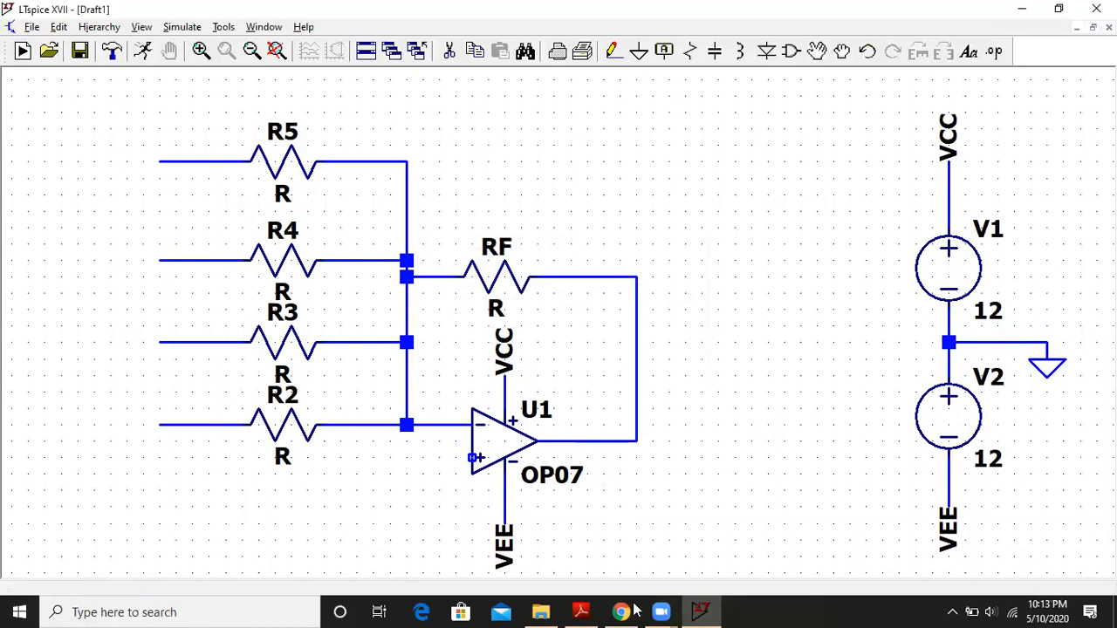
# Check the resistor names of the quiz circuit in Adobe Reader, return to LTspice and rename R5 as RA.
pyautogui.click(578, 611)
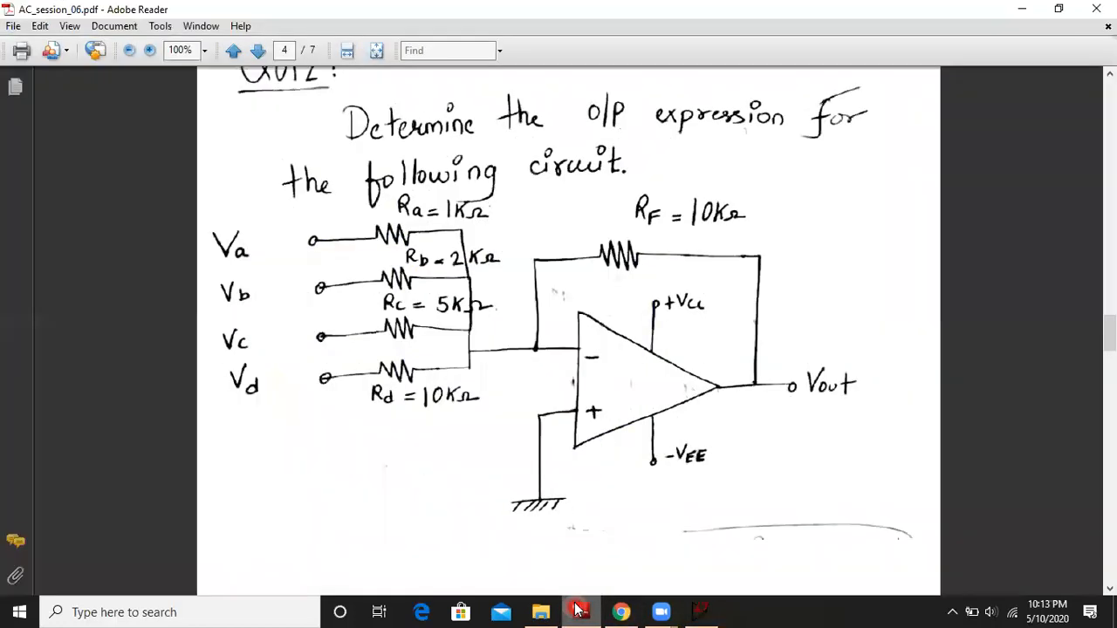
pyautogui.click(1023, 8)
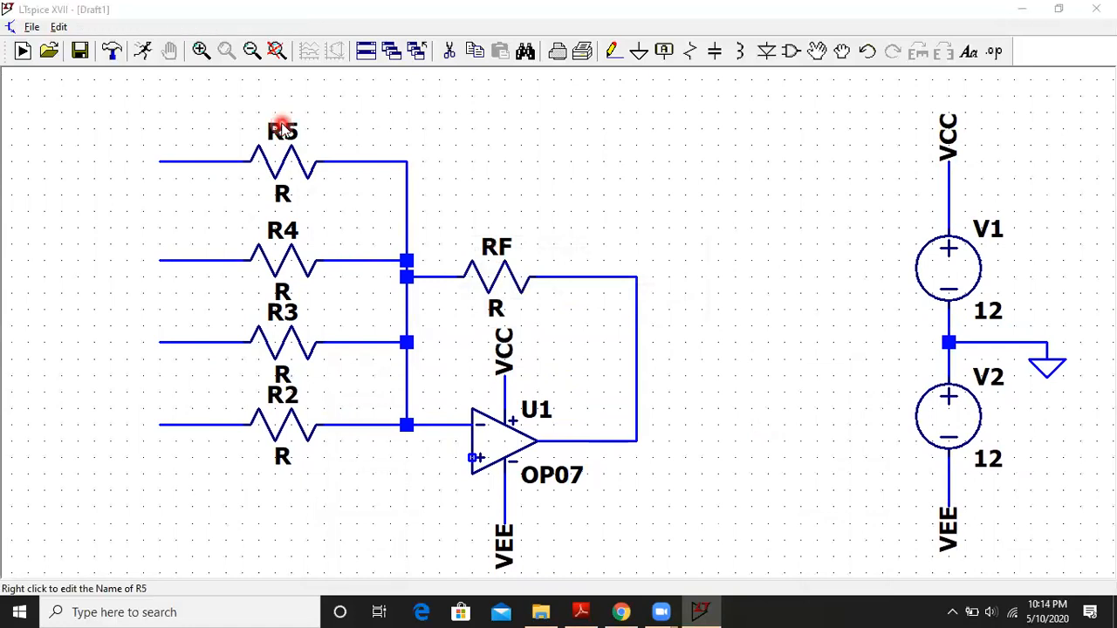
pyautogui.rightClick(282, 130)
pyautogui.write('RA')
pyautogui.press('Return')
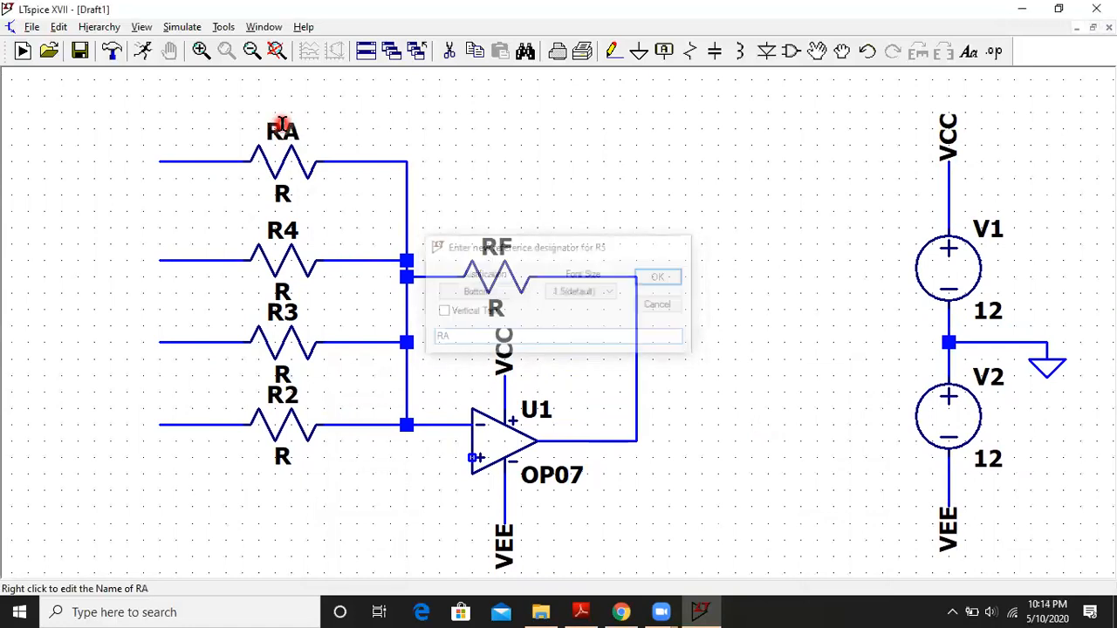
# Rename the remaining input resistors R4, R3 and R2 as RB, RC and RD.
pyautogui.rightClick(286, 242)
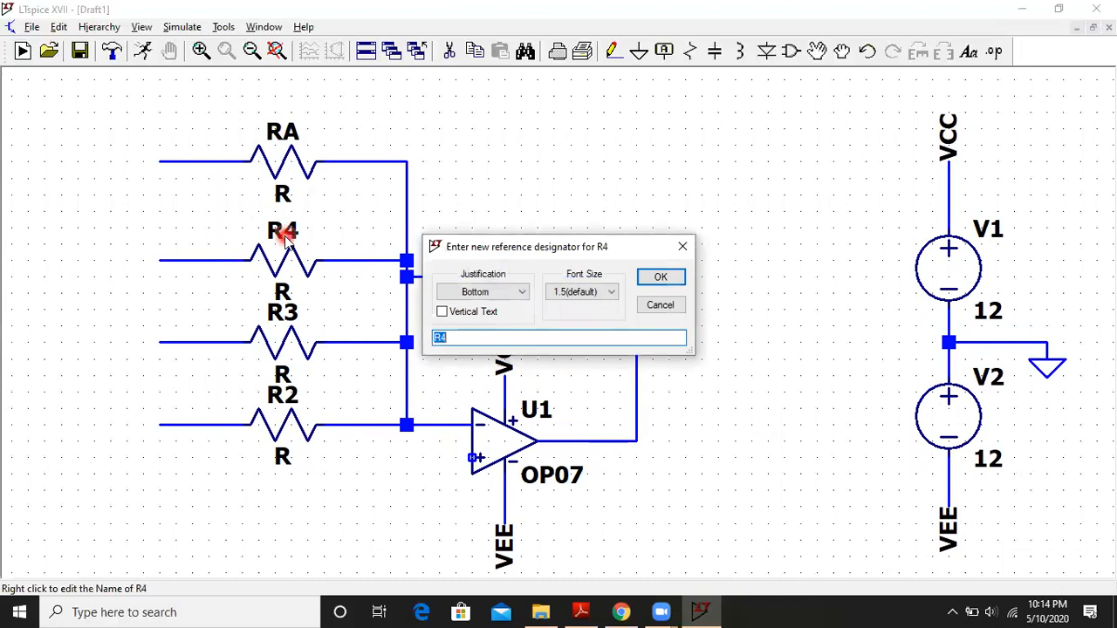
pyautogui.write('RB')
pyautogui.press('Return')
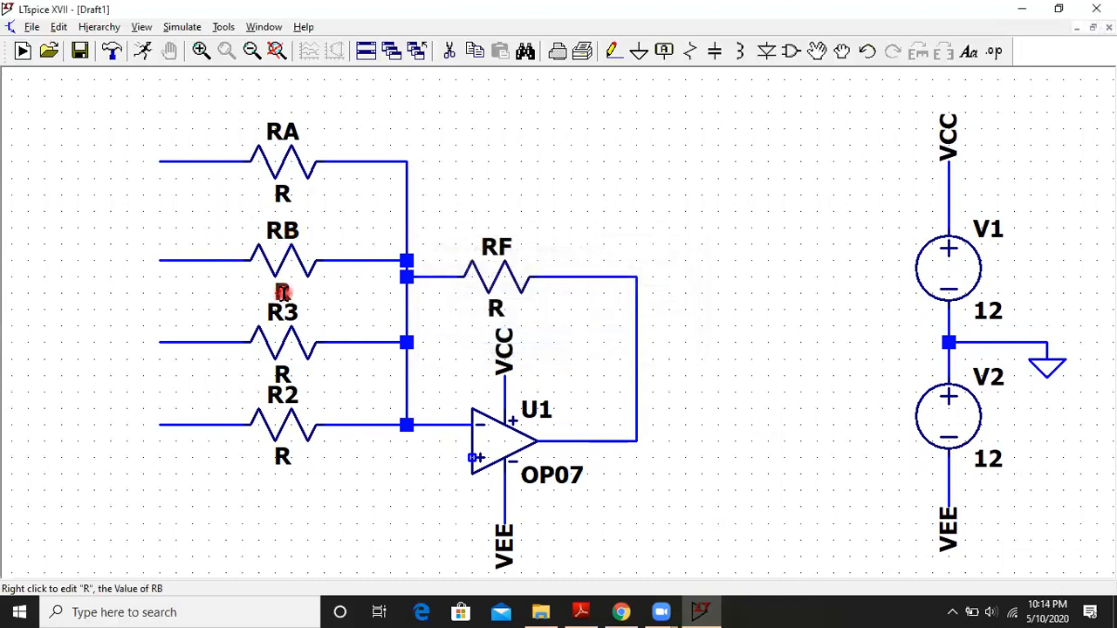
pyautogui.rightClick(283, 312)
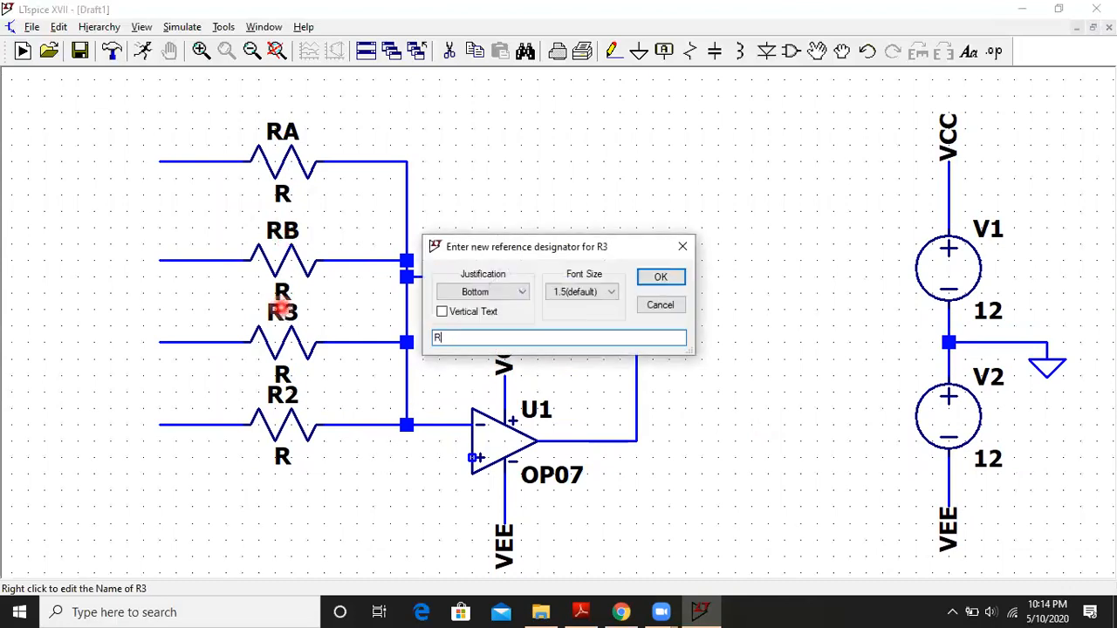
pyautogui.press('Return')
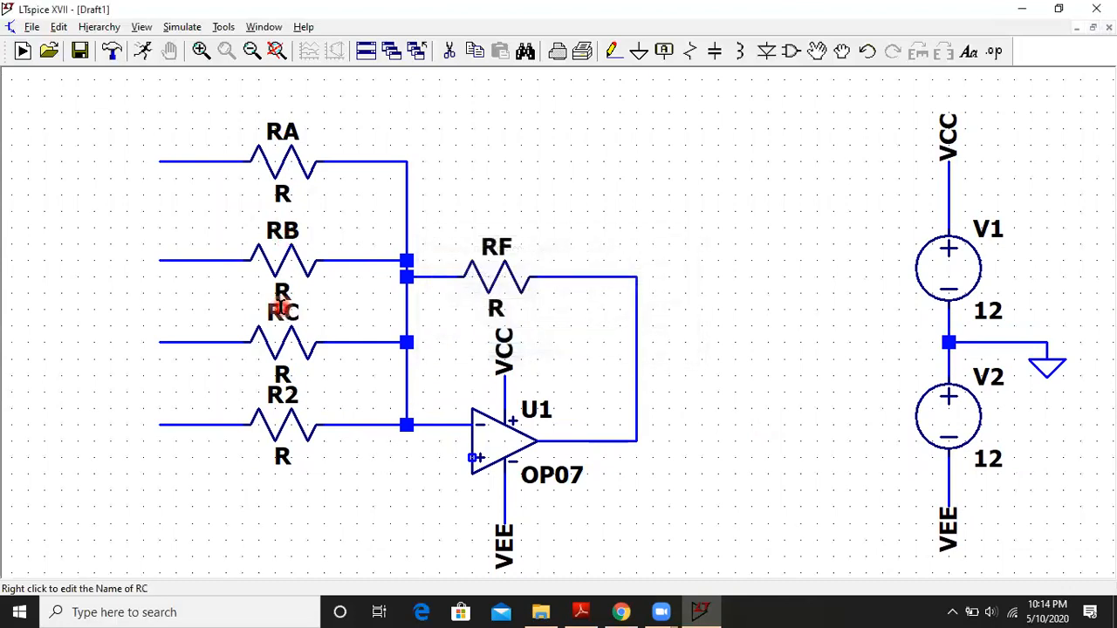
pyautogui.rightClick(274, 401)
pyautogui.press('Return')
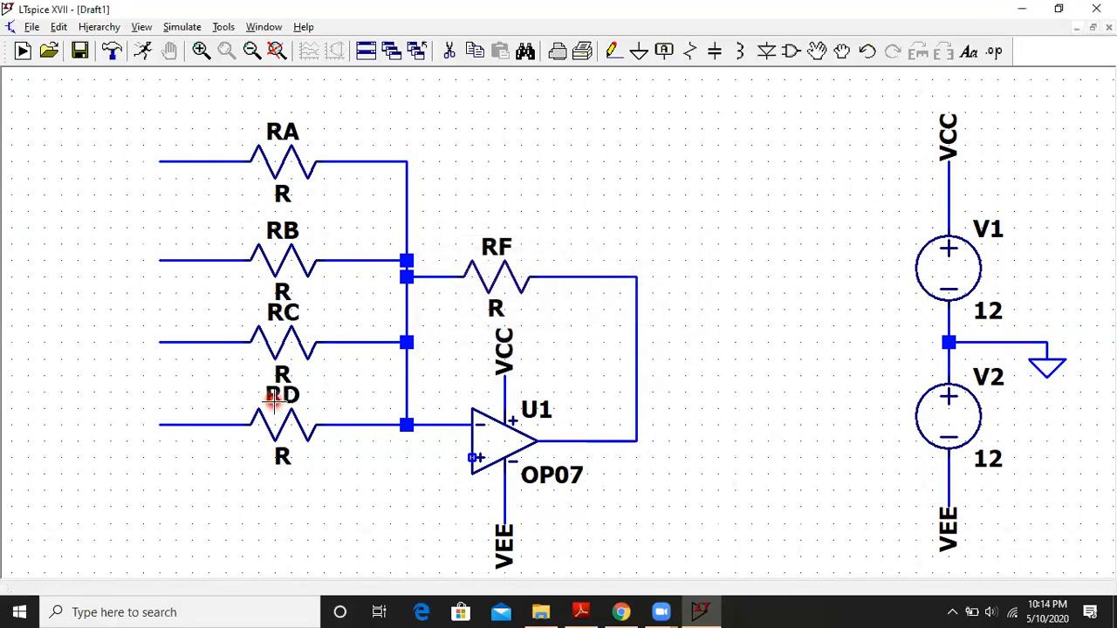
# Extend a short horizontal wire from U1's output junction and attach a net label named OUT at its free end.
pyautogui.moveTo(593, 358); pyautogui.dragTo(593, 324)
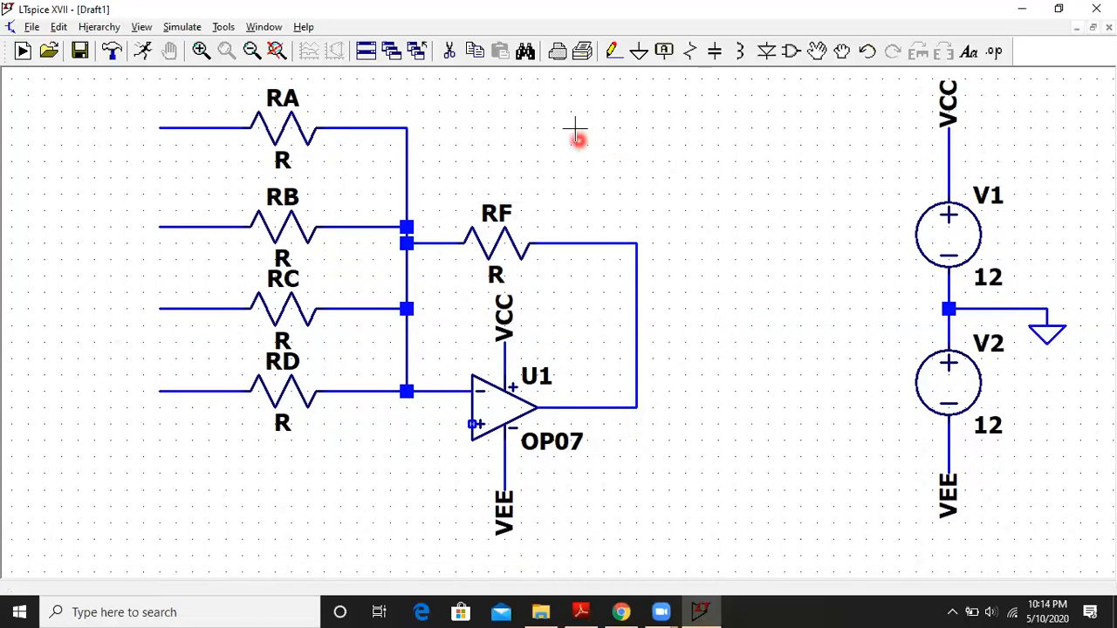
pyautogui.click(615, 51)
pyautogui.click(636, 408)
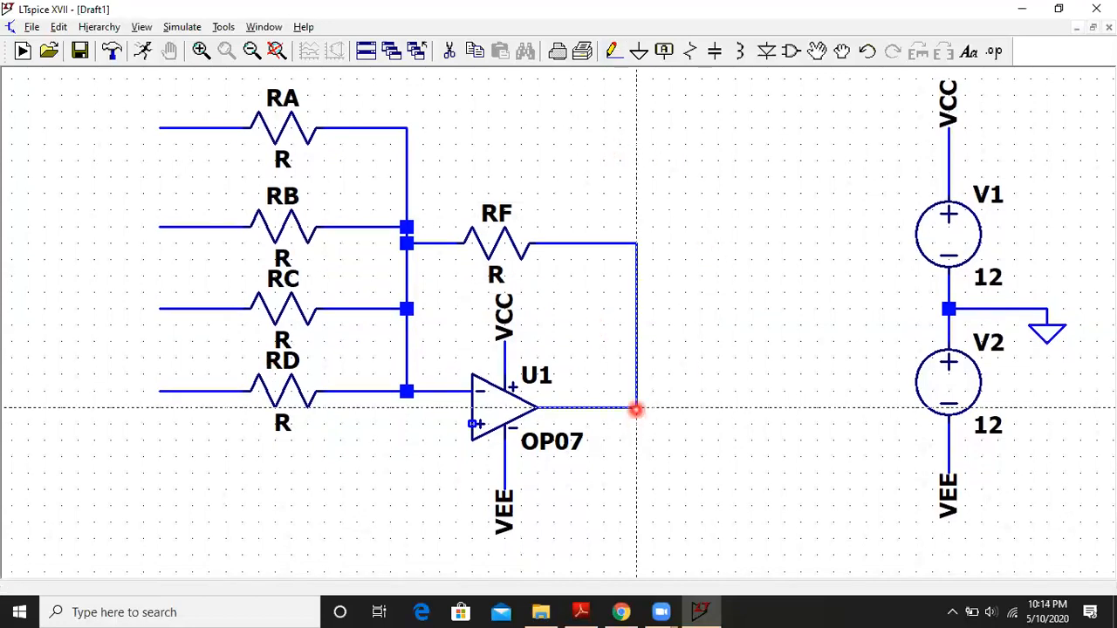
pyautogui.click(710, 407)
pyautogui.rightClick(709, 406)
pyautogui.click(726, 442)
pyautogui.write('OUT')
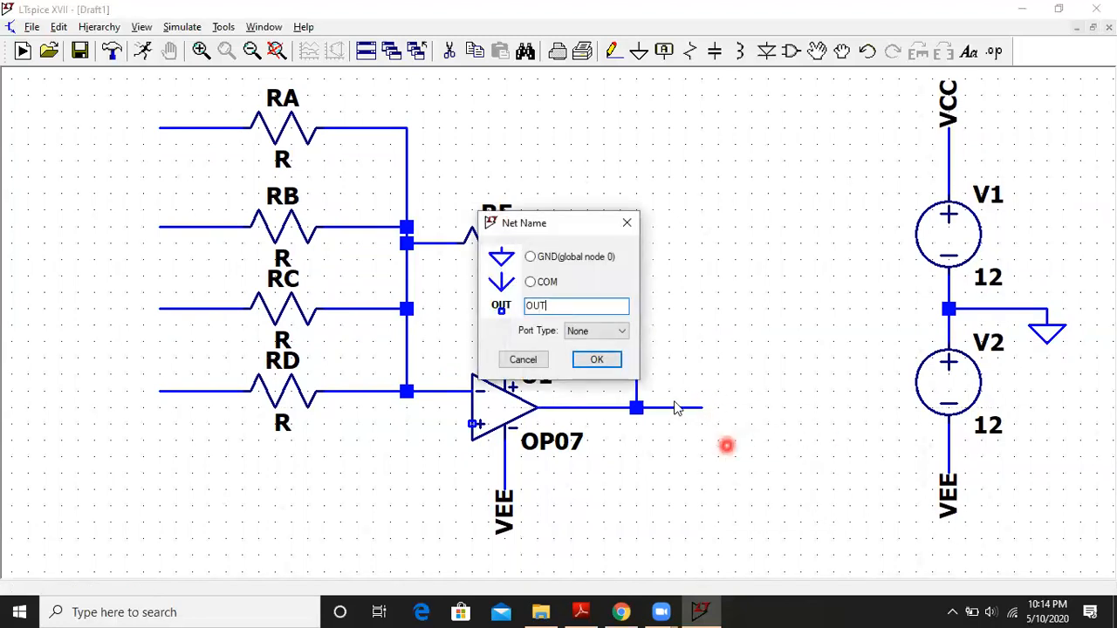
pyautogui.click(596, 359)
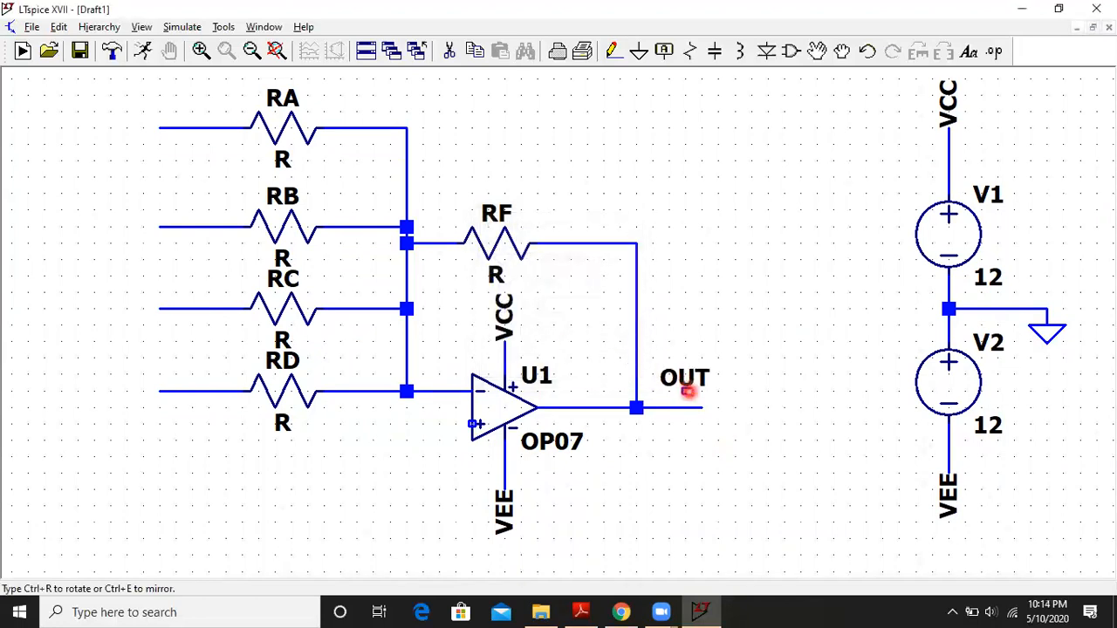
pyautogui.click(703, 407)
pyautogui.press('Escape')
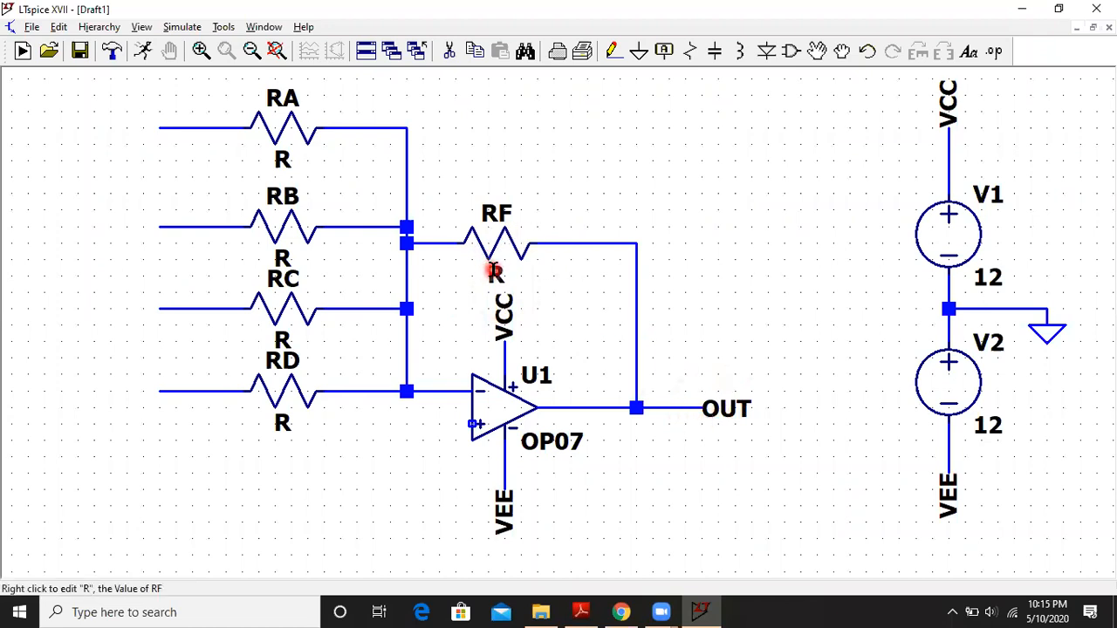
# Check the resistor values of the quiz circuit in Adobe Reader, return to LTspice and set RF to 10k.
pyautogui.click(580, 611)
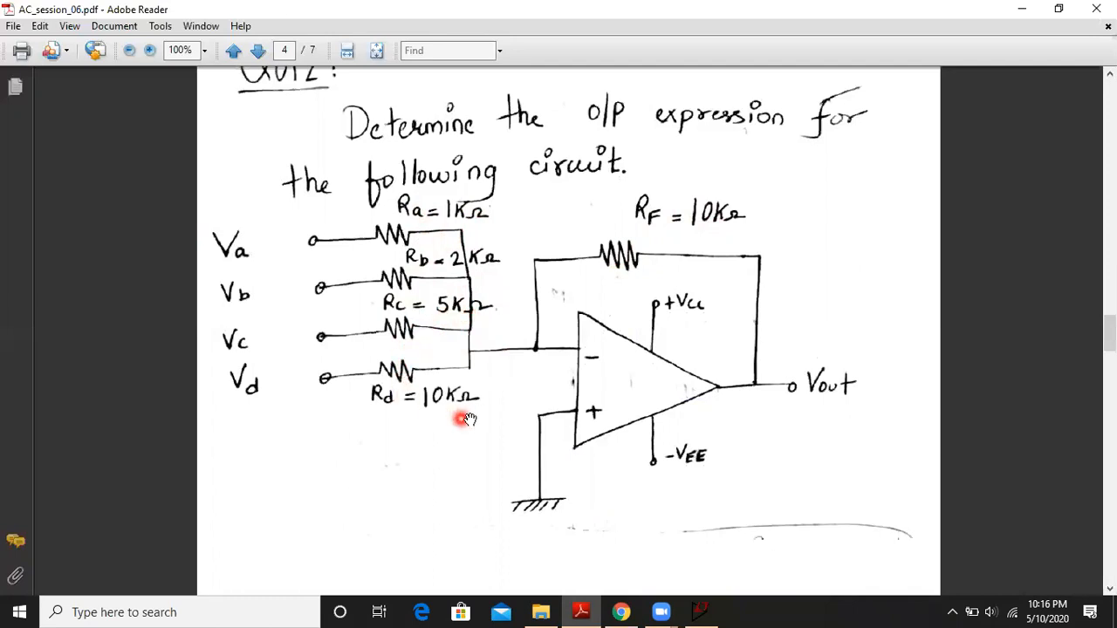
pyautogui.click(1021, 9)
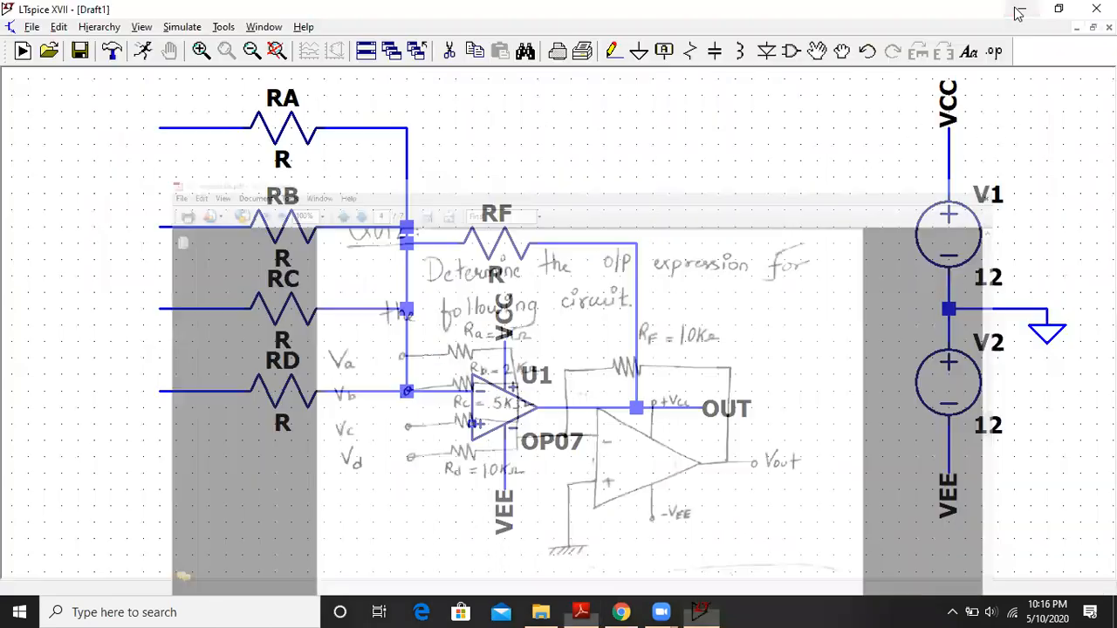
pyautogui.rightClick(496, 272)
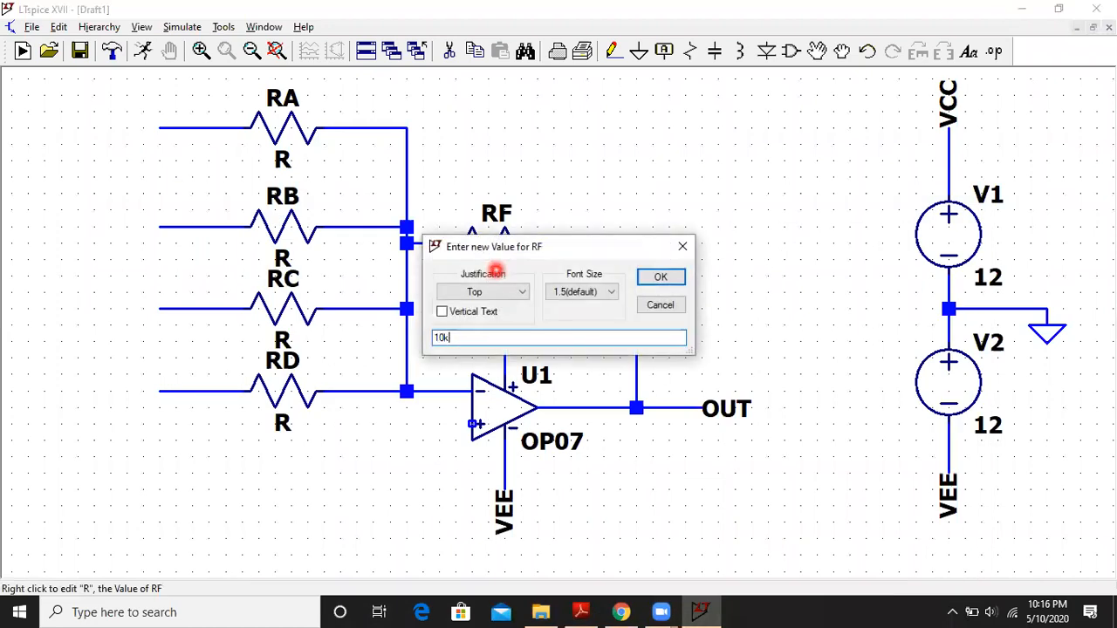
pyautogui.press('Return')
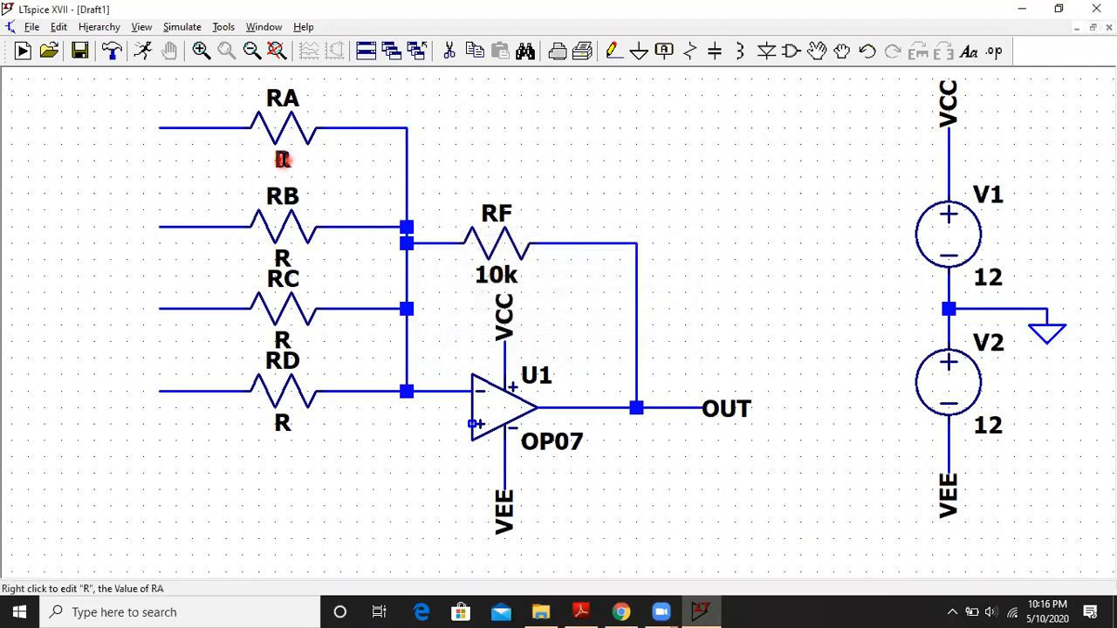
# Set the input resistor values to 1k for RA, 2k for RB, 5k for RC and 10k for RD.
pyautogui.rightClick(282, 161)
pyautogui.press('Return')
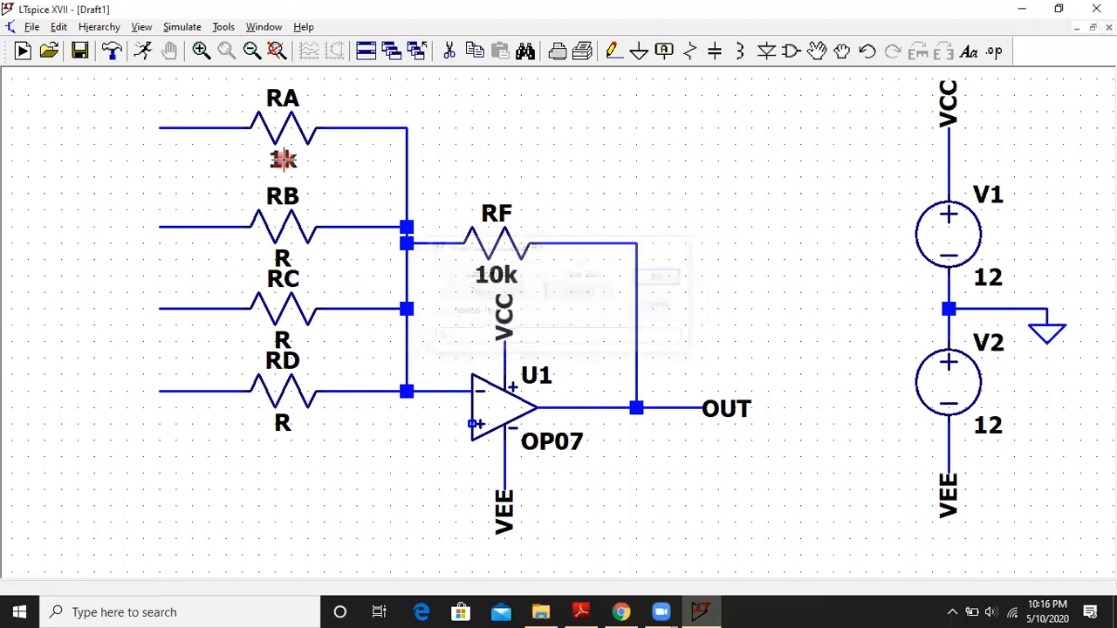
pyautogui.rightClick(283, 255)
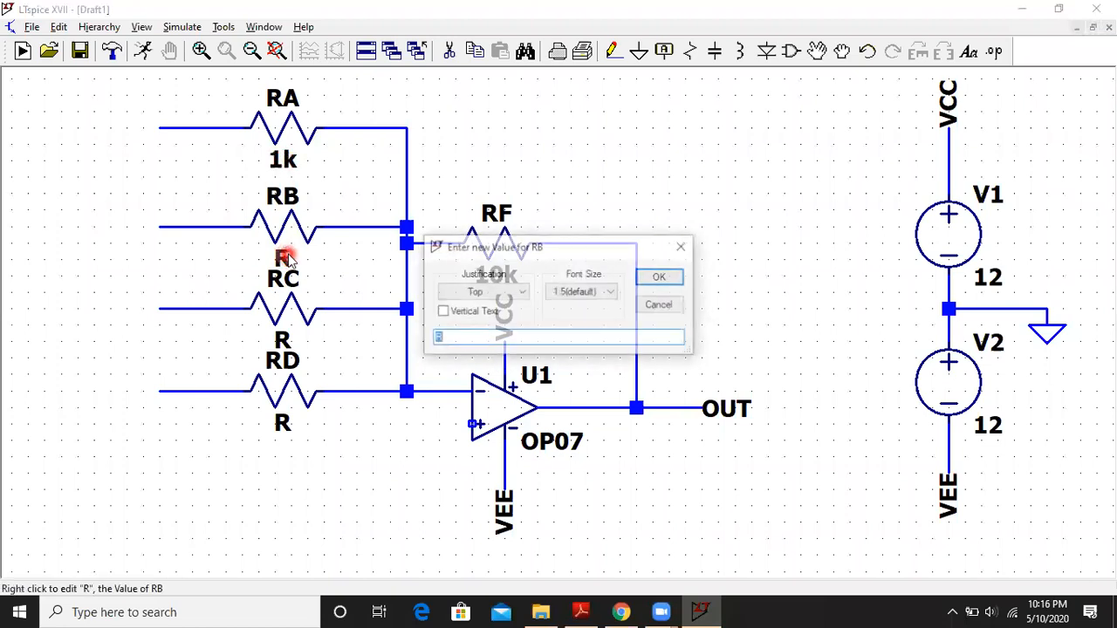
pyautogui.press('Return')
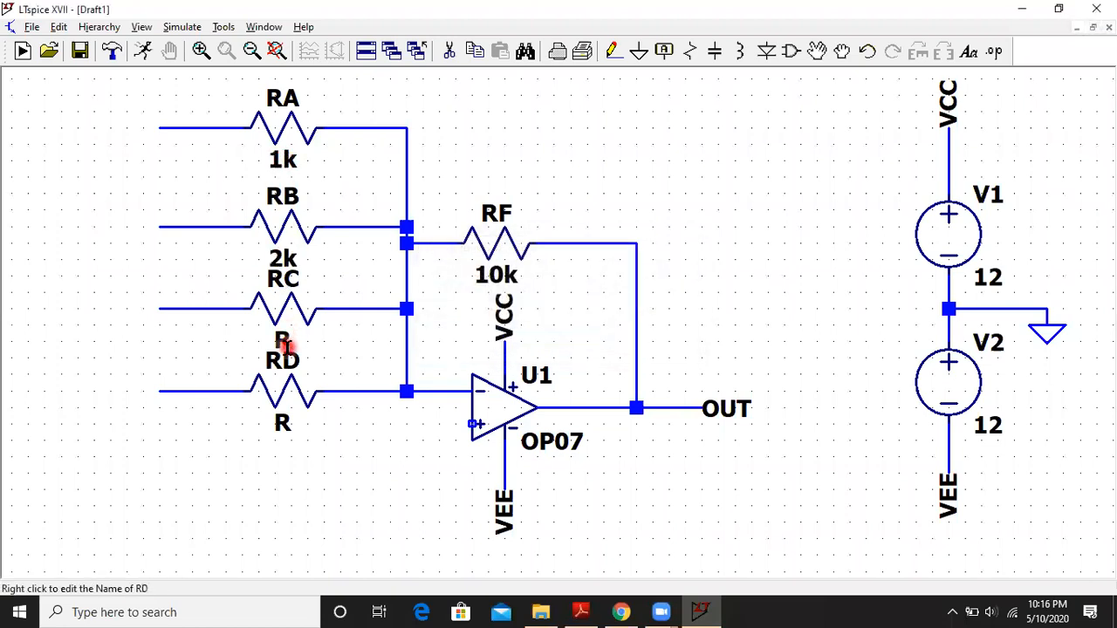
pyautogui.rightClick(284, 339)
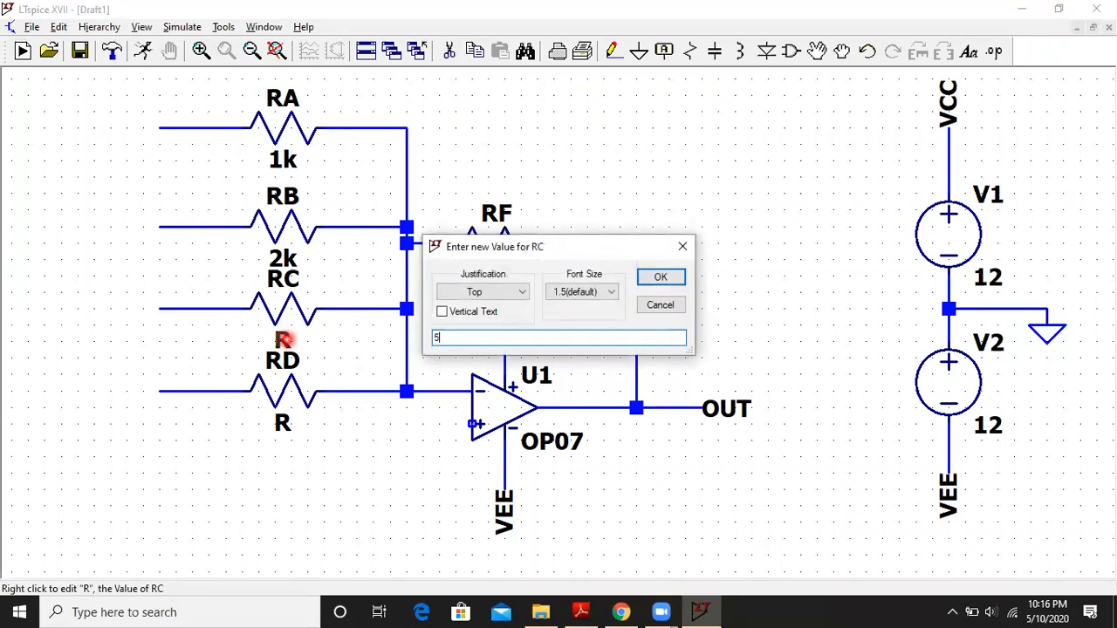
pyautogui.write('5k')
pyautogui.press('Return')
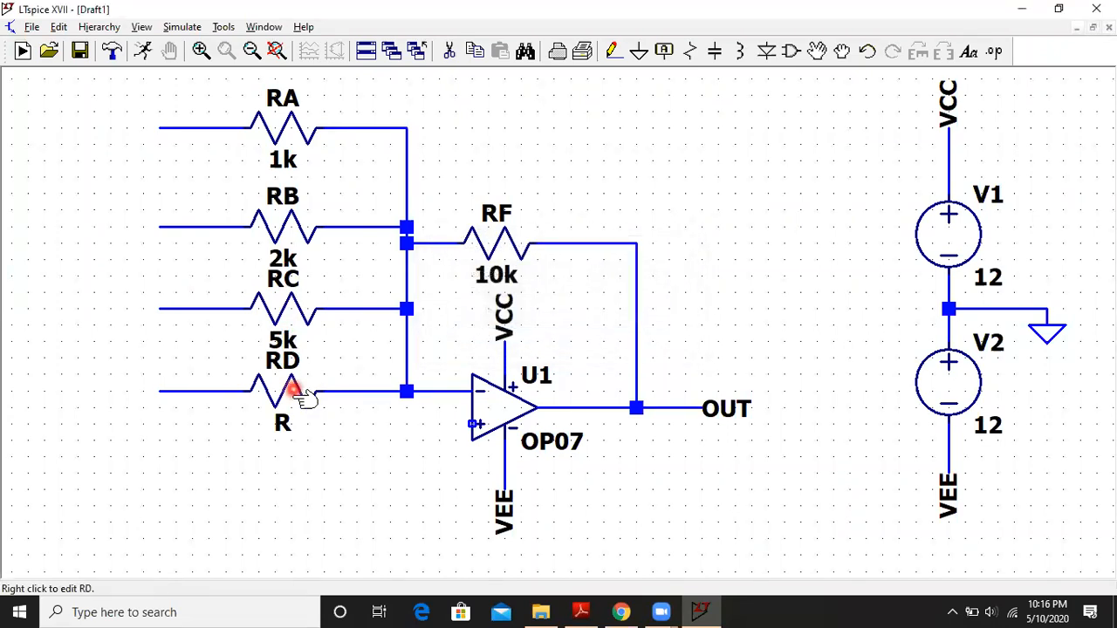
pyautogui.rightClick(284, 427)
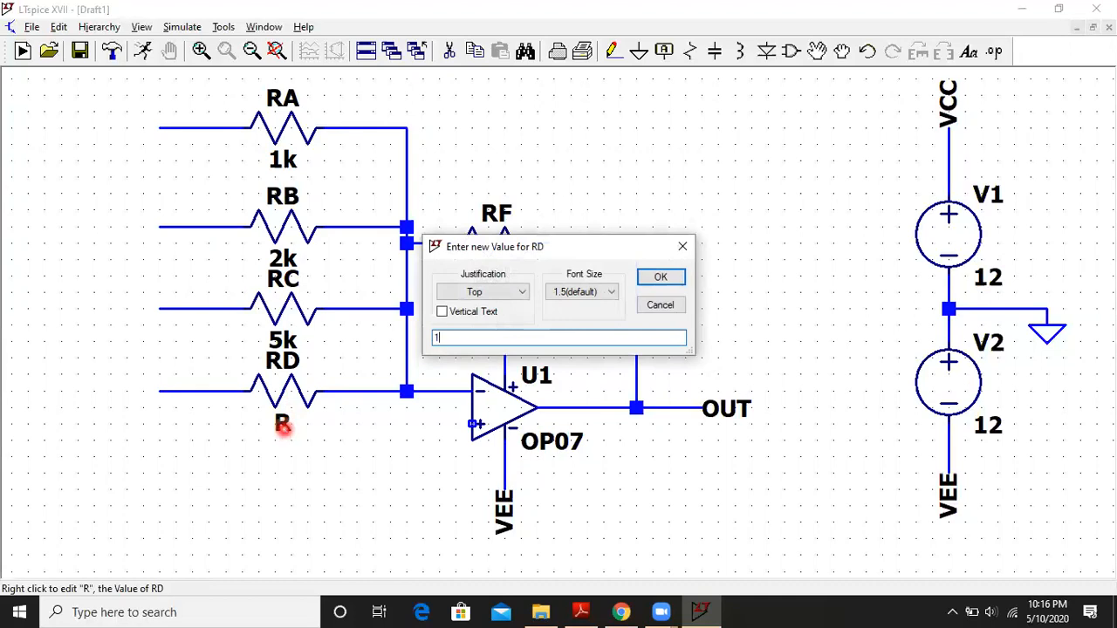
pyautogui.write('10k')
pyautogui.press('Return')
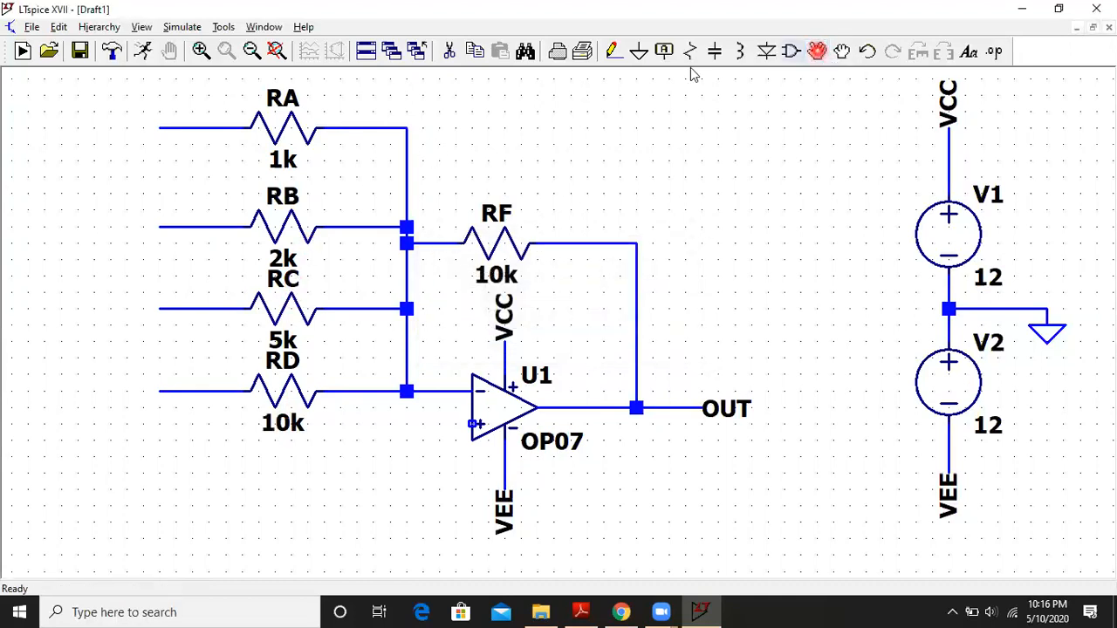
# Move the RB and RC name labels slightly to the right, clear of the neighbouring value texts.
pyautogui.click(291, 182)
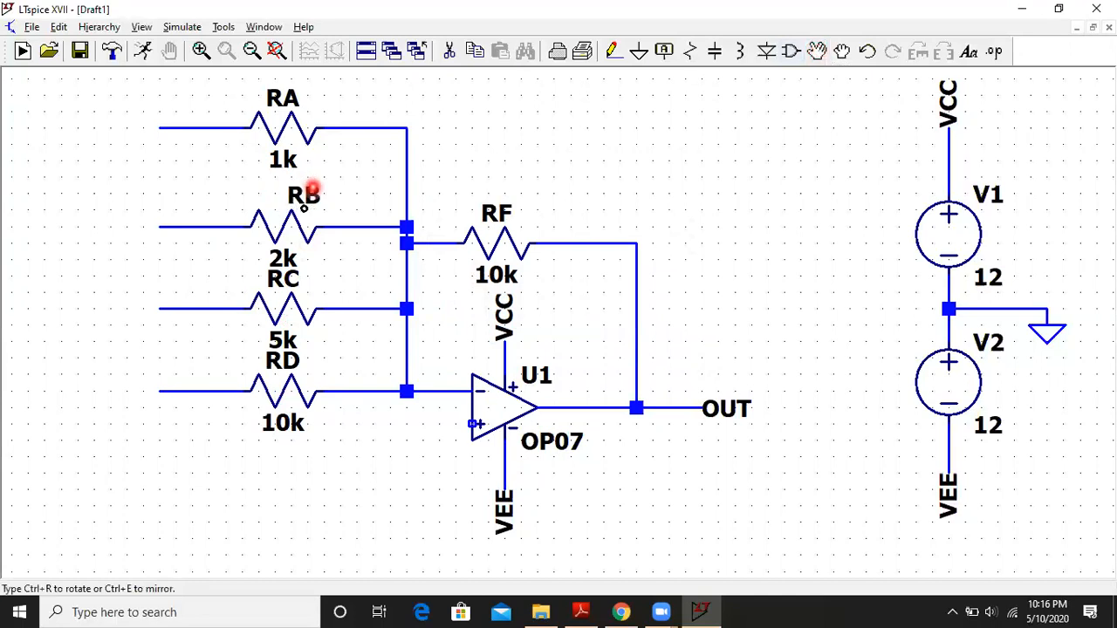
pyautogui.click(311, 182)
pyautogui.click(289, 271)
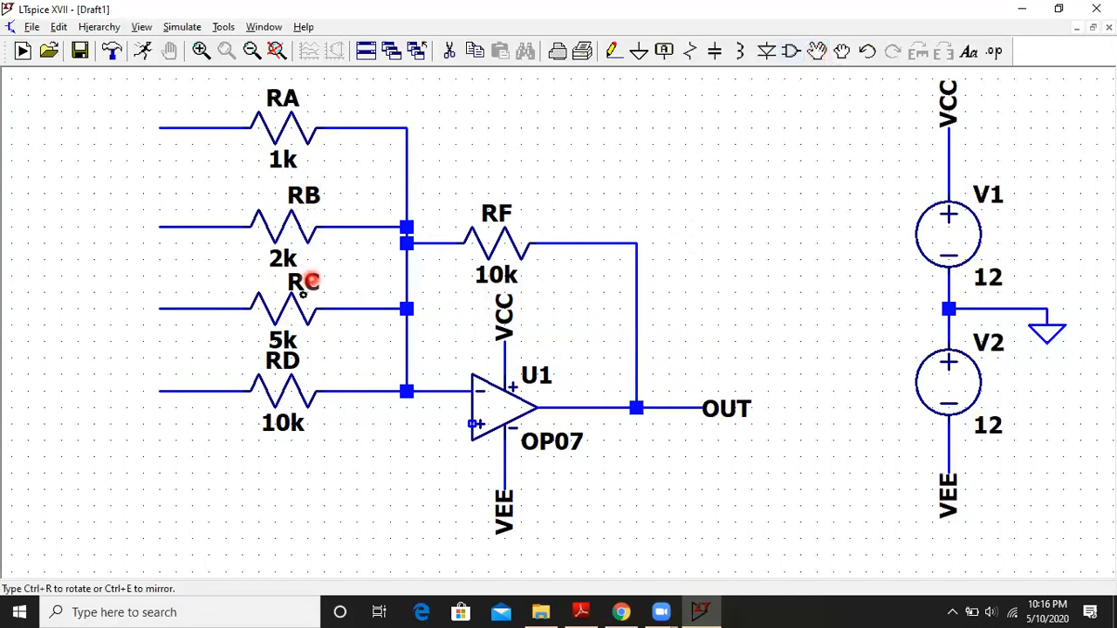
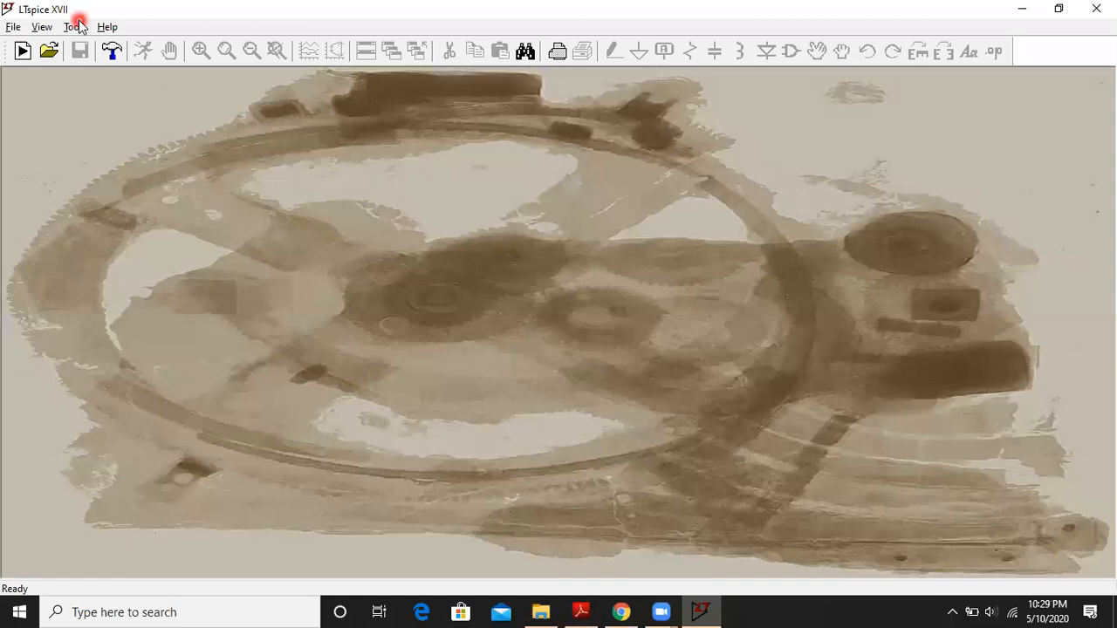
# Create a new blank schematic and place an OP07 op-amp near its centre.
pyautogui.click(21, 51)
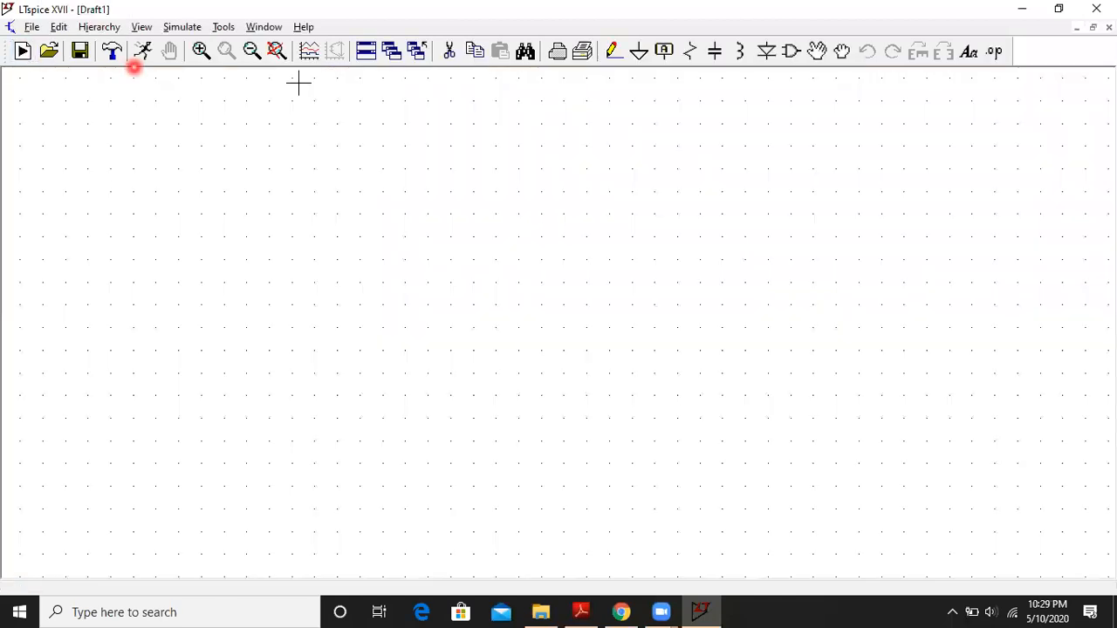
pyautogui.click(792, 52)
pyautogui.click(614, 277)
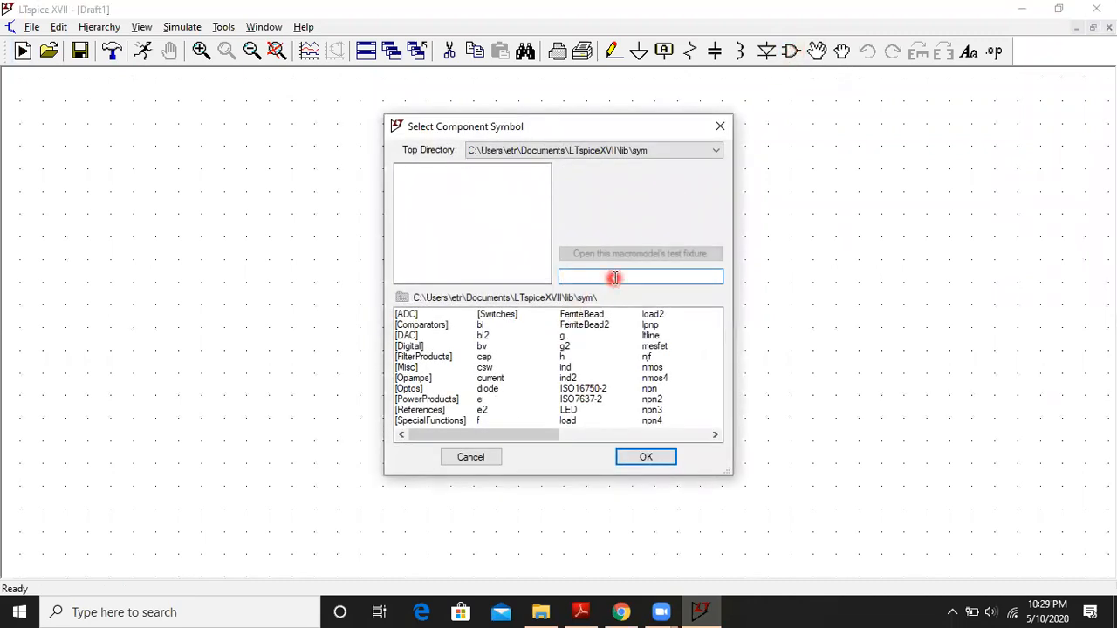
pyautogui.write('op')
pyautogui.press('Return')
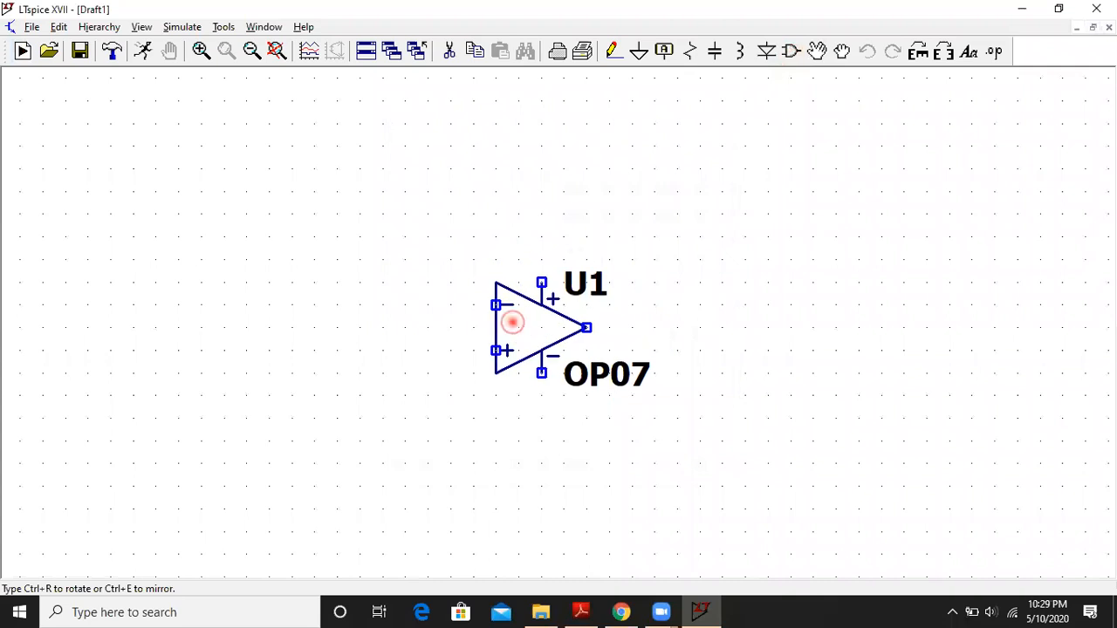
pyautogui.click(512, 322)
pyautogui.rightClick(823, 251)
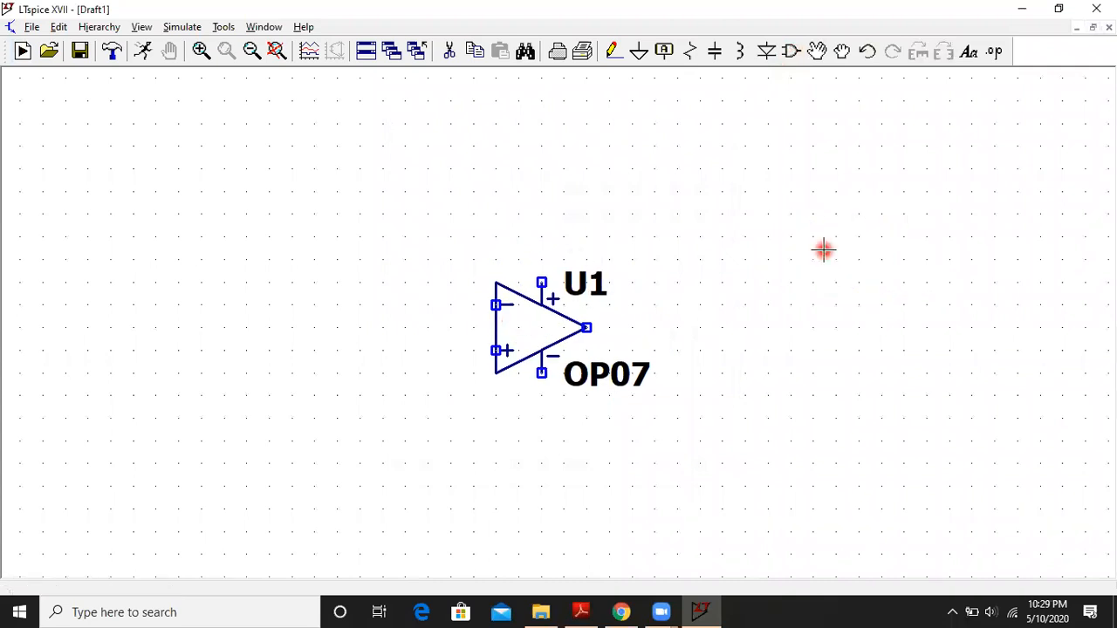
# Place horizontal resistors above the op-amp, at the upper left and left of its inputs, plus a vertical one below and left of it.
pyautogui.click(689, 51)
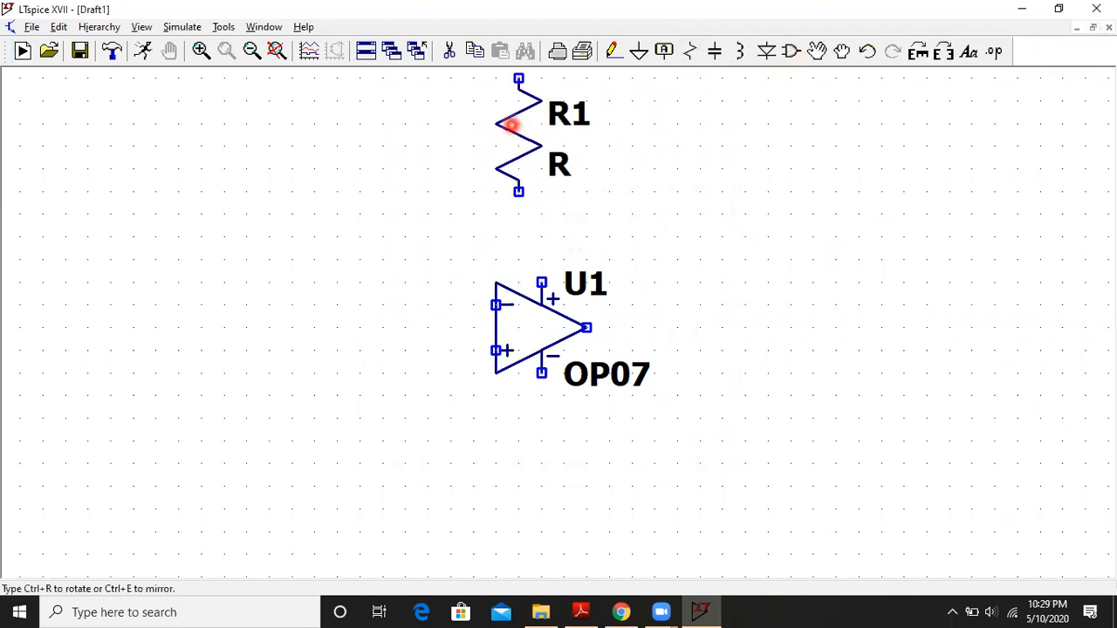
pyautogui.hotkey('ctrl', 'r')
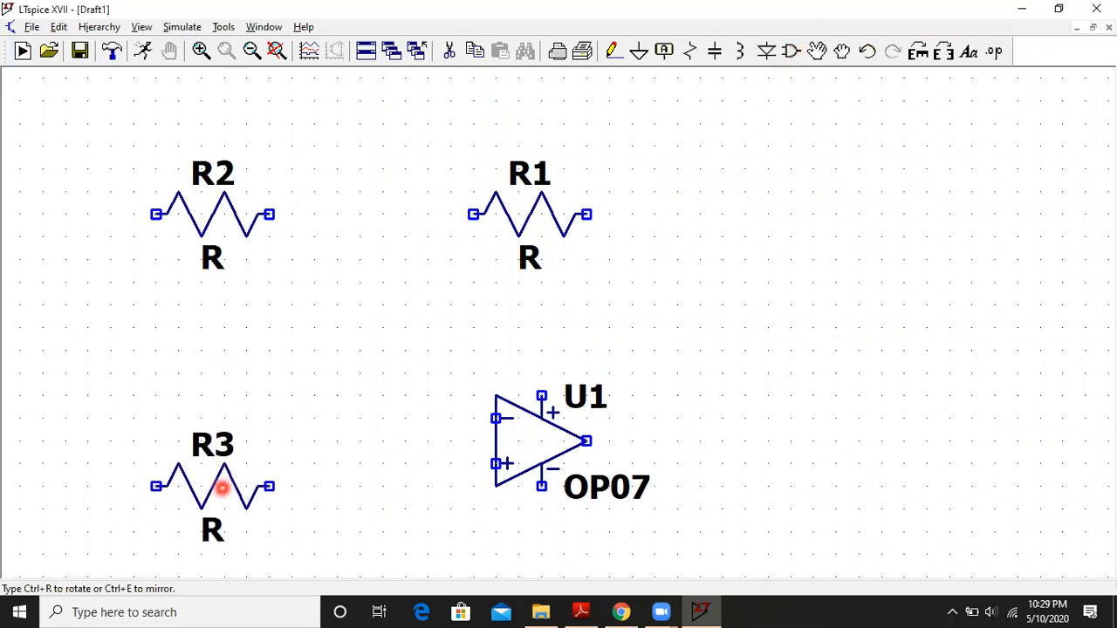
pyautogui.click(223, 472)
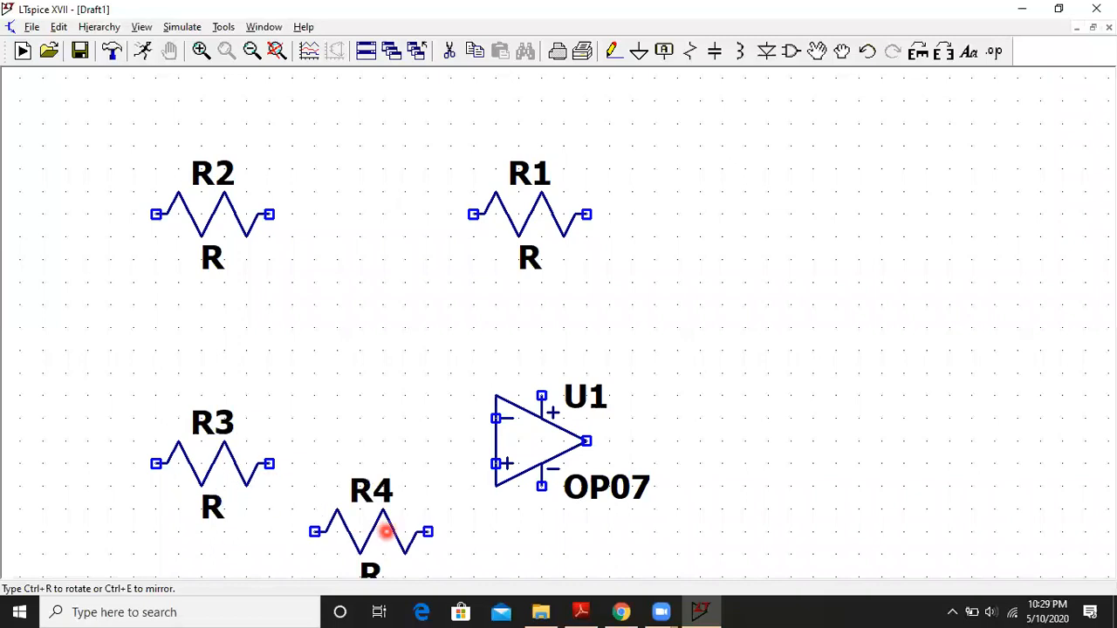
pyautogui.hotkey('ctrl', 'r')
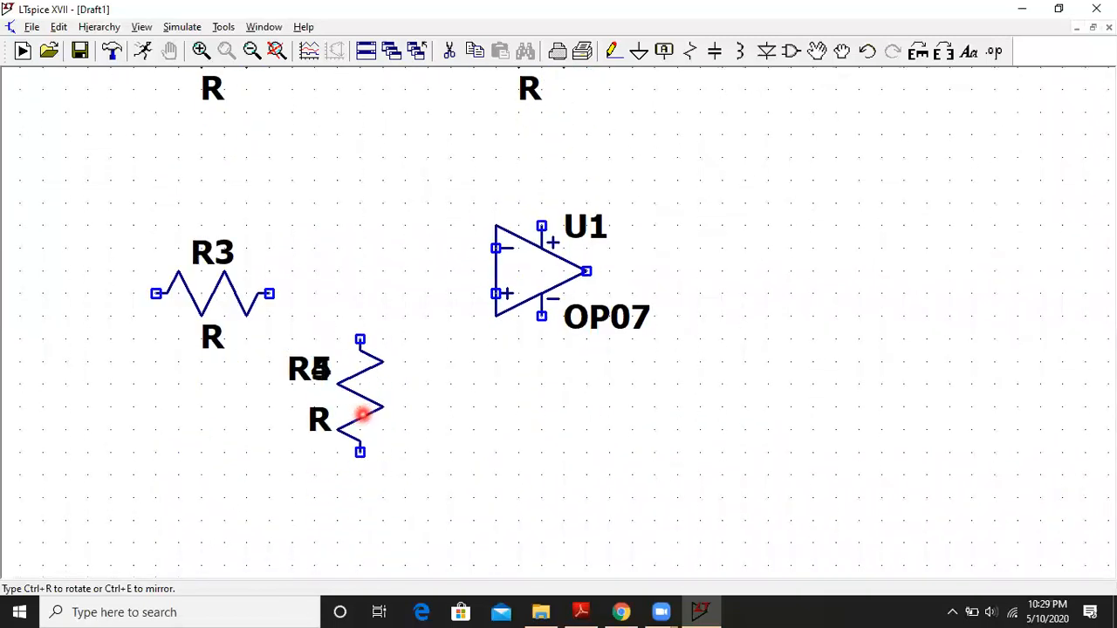
pyautogui.press('Escape')
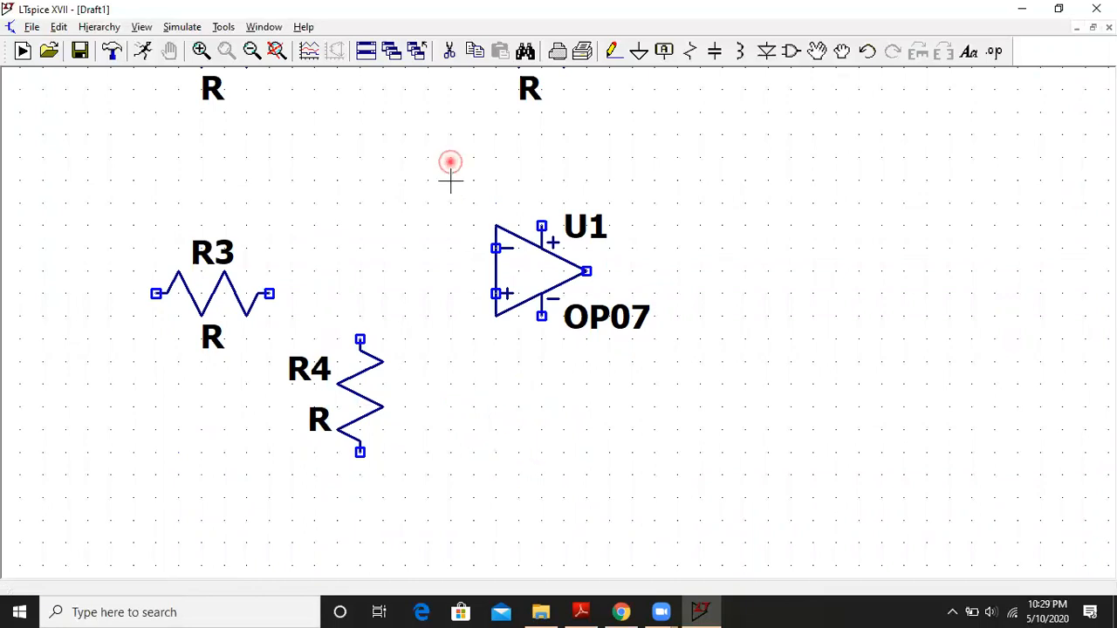
pyautogui.moveTo(450, 163); pyautogui.dragTo(450, 253)
pyautogui.scroll(-1, 451, 252)
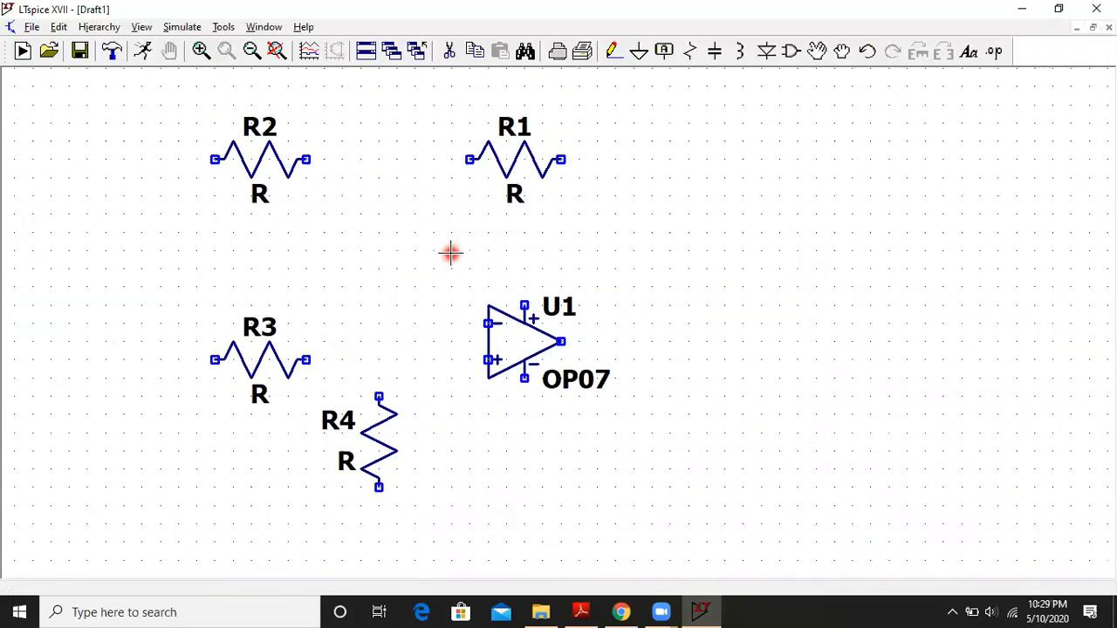
pyautogui.moveTo(684, 274); pyautogui.dragTo(682, 293)
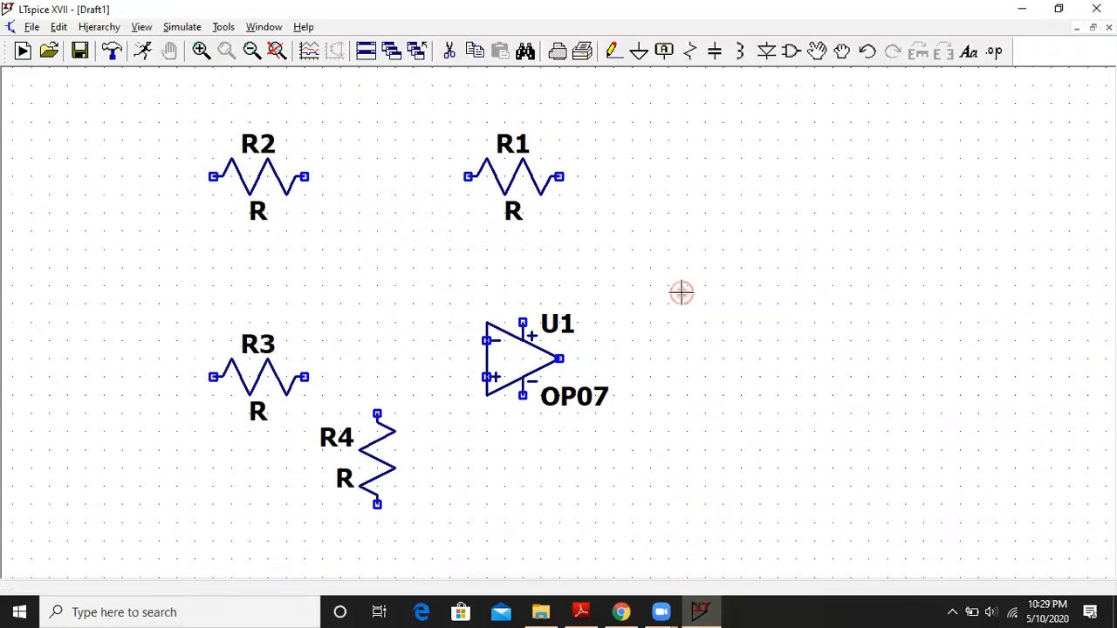
# Wire R1 as the feedback resistor between the op-amp's output and its inverting input.
pyautogui.click(611, 54)
pyautogui.click(559, 178)
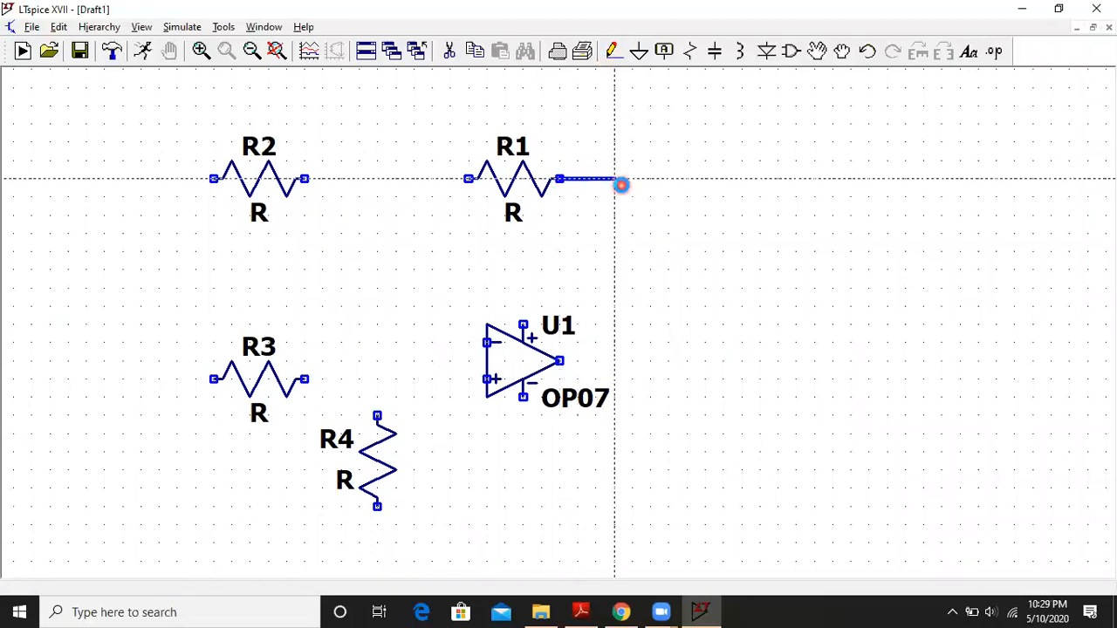
pyautogui.click(614, 358)
pyautogui.click(559, 359)
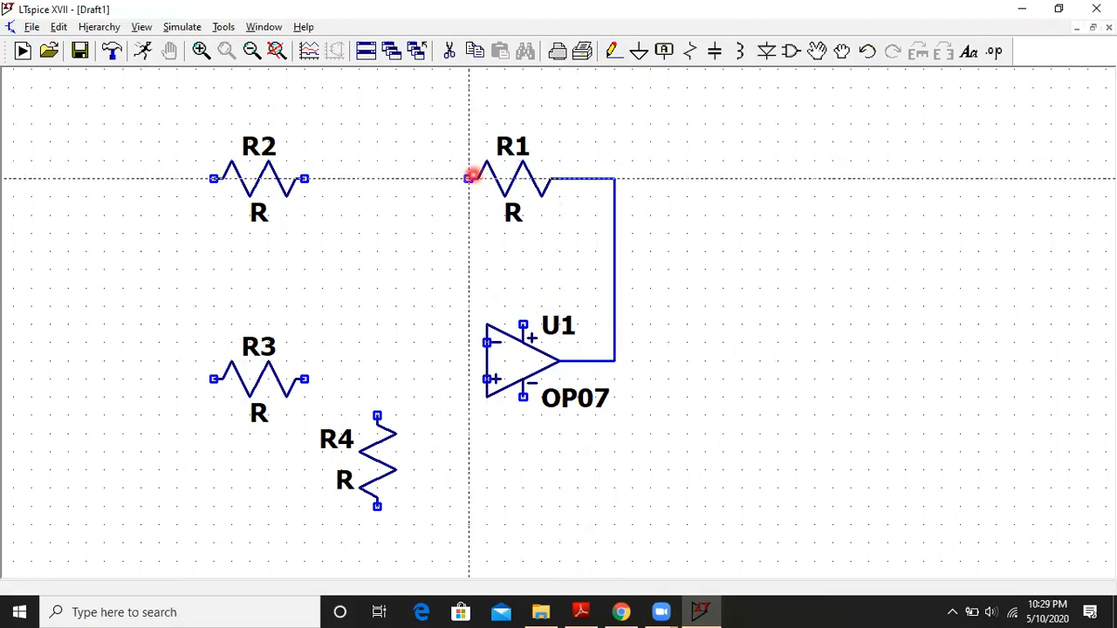
pyautogui.click(470, 178)
pyautogui.click(396, 178)
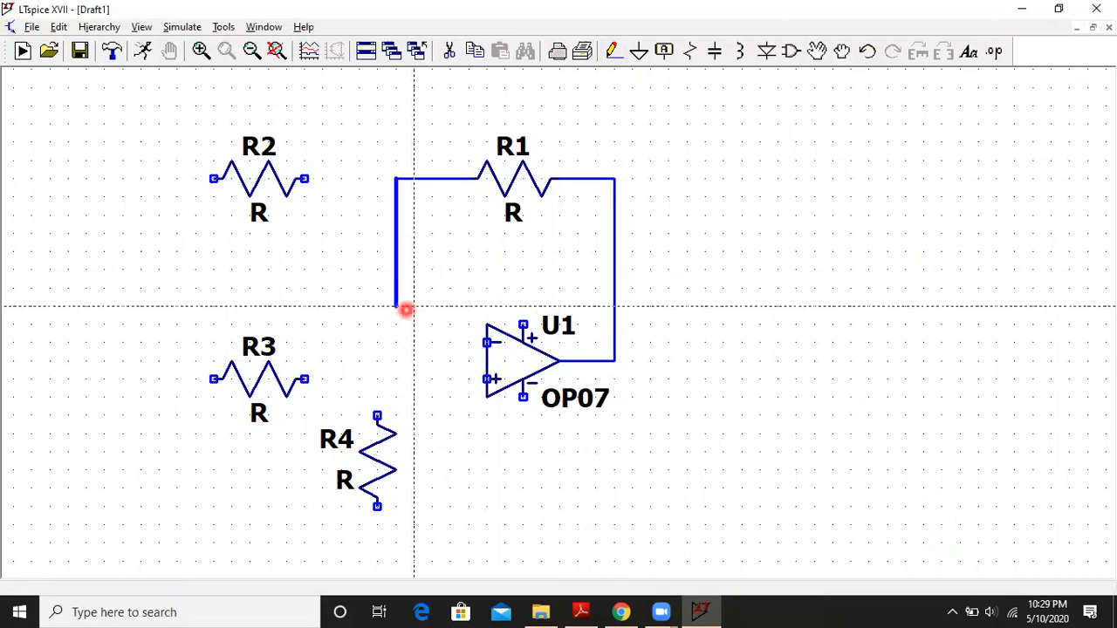
pyautogui.click(486, 341)
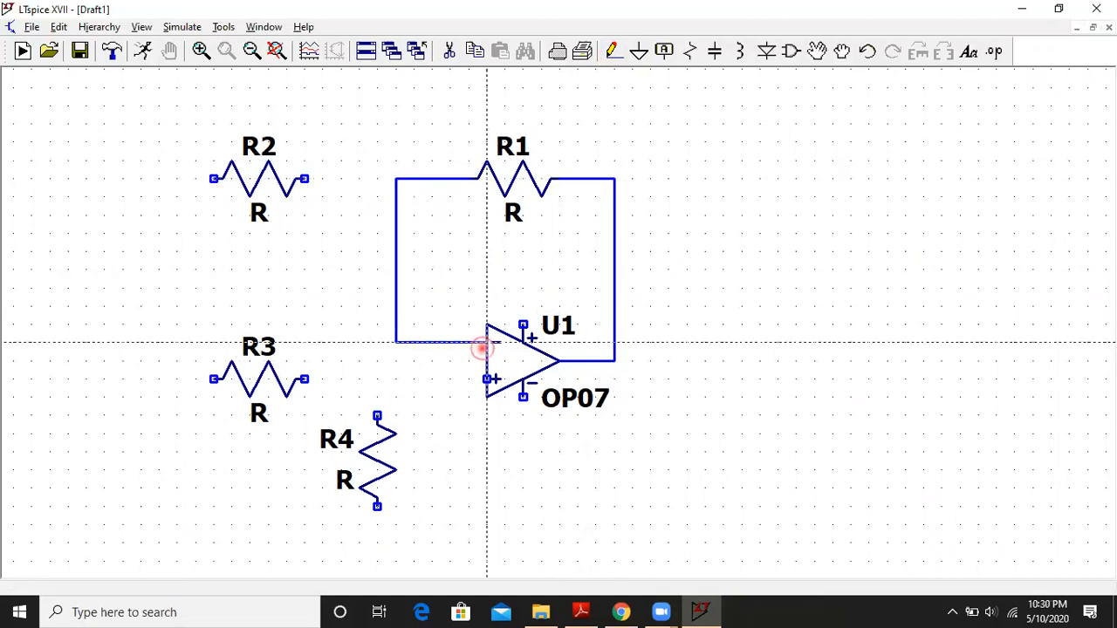
pyautogui.press('Escape')
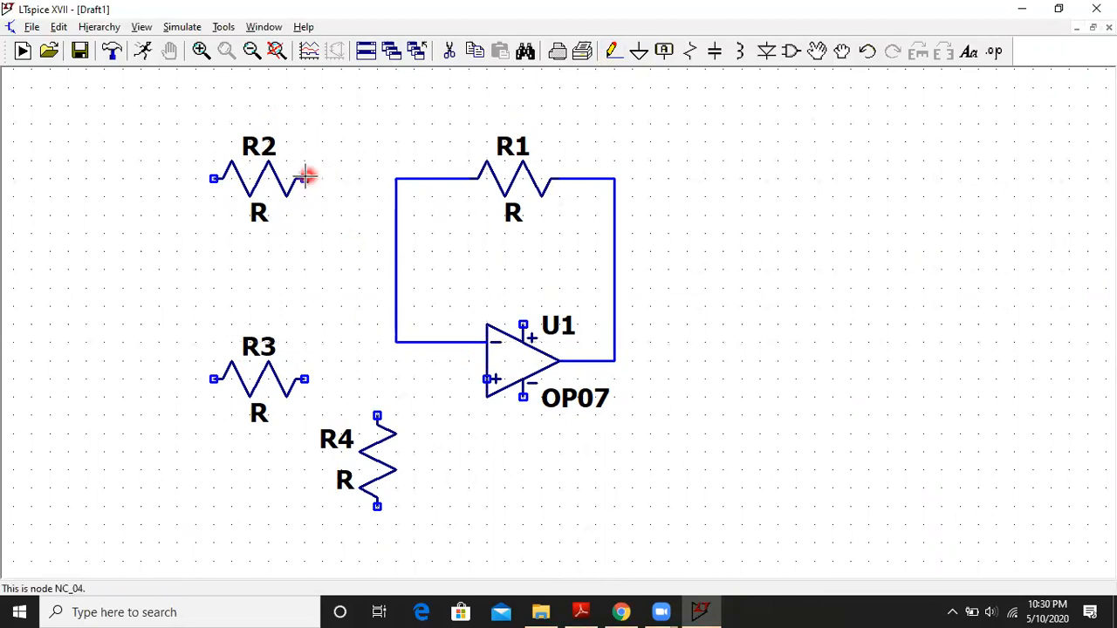
# Wire the inner end of R2 to the corner where R1's feedback wire drops to the inverting input.
pyautogui.moveTo(300, 177); pyautogui.dragTo(353, 169)
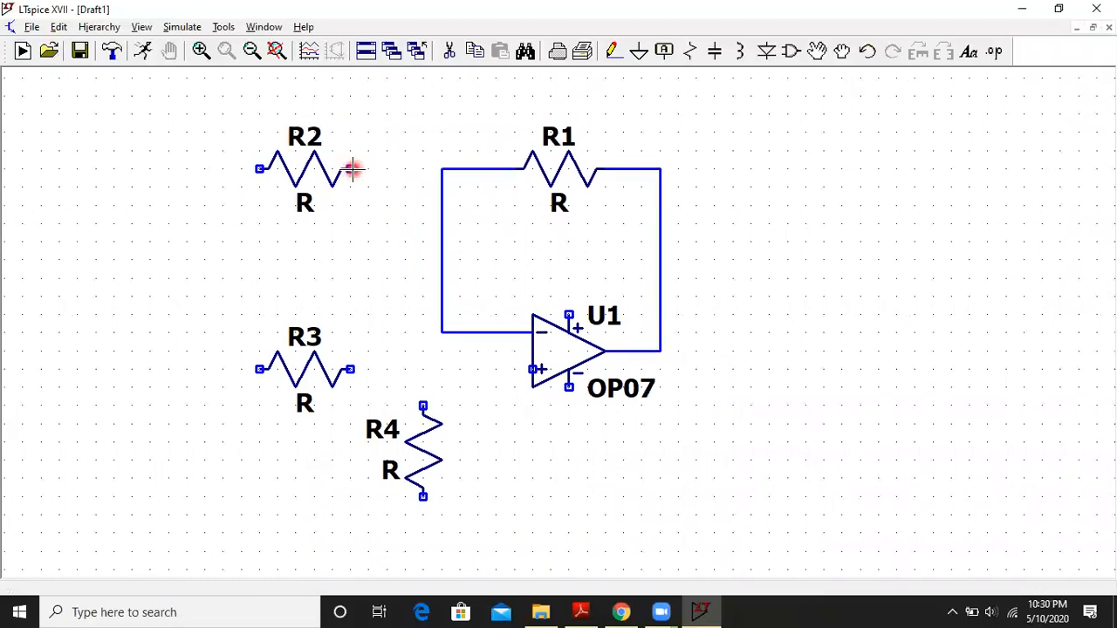
pyautogui.click(611, 53)
pyautogui.click(442, 168)
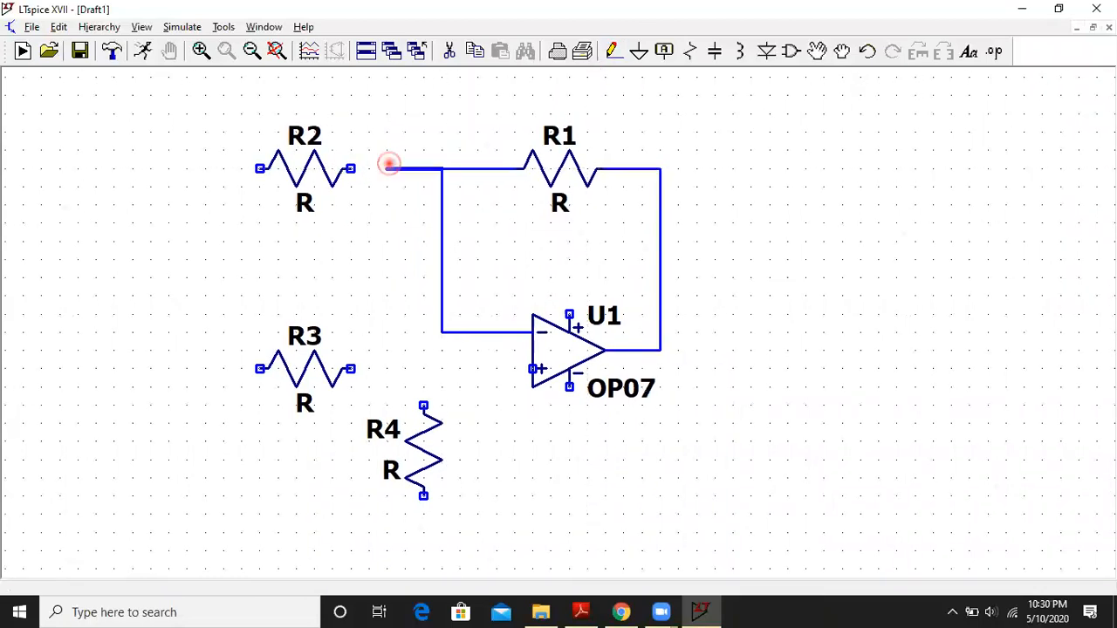
pyautogui.click(351, 167)
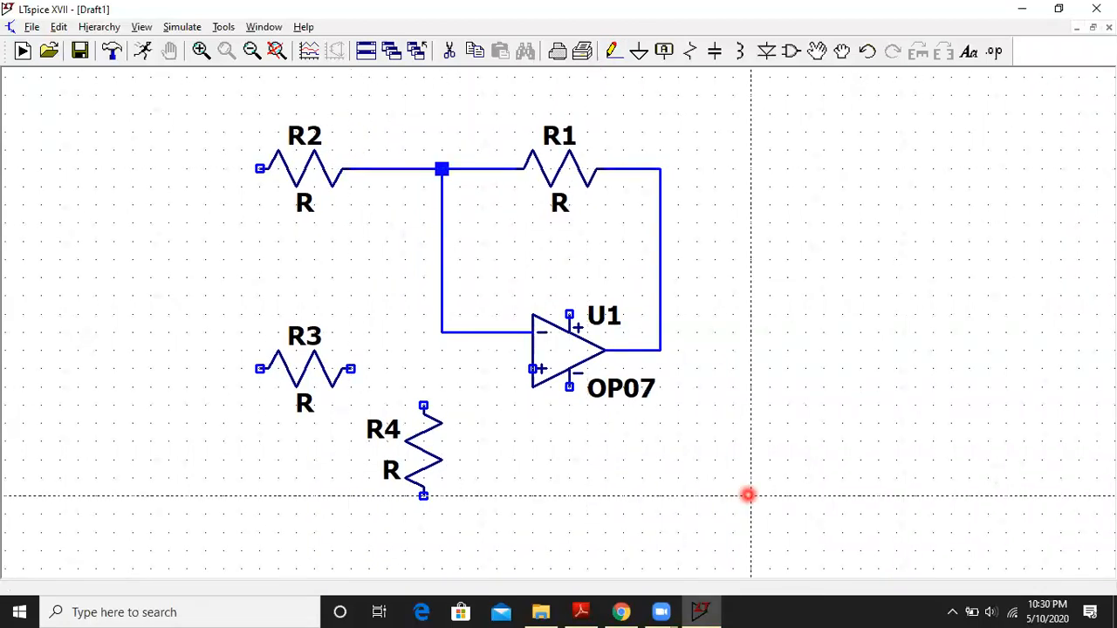
# Check the op-amp subtractor diagram in Adobe Reader, and draw an open input lead from R2's free end, ending in a short downward stub.
pyautogui.click(591, 611)
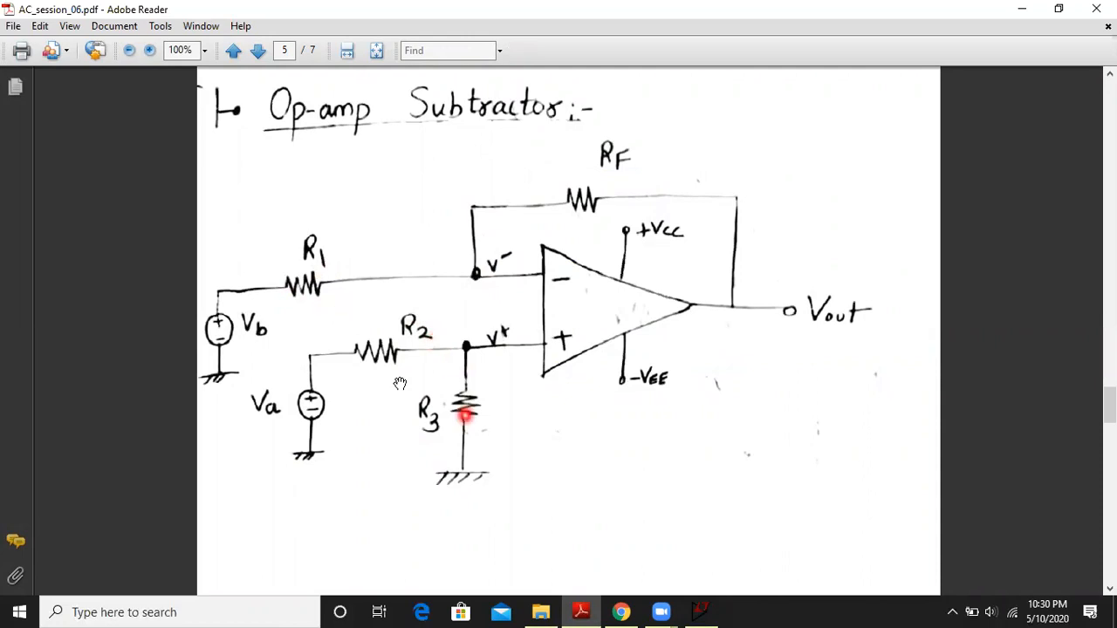
pyautogui.click(1020, 9)
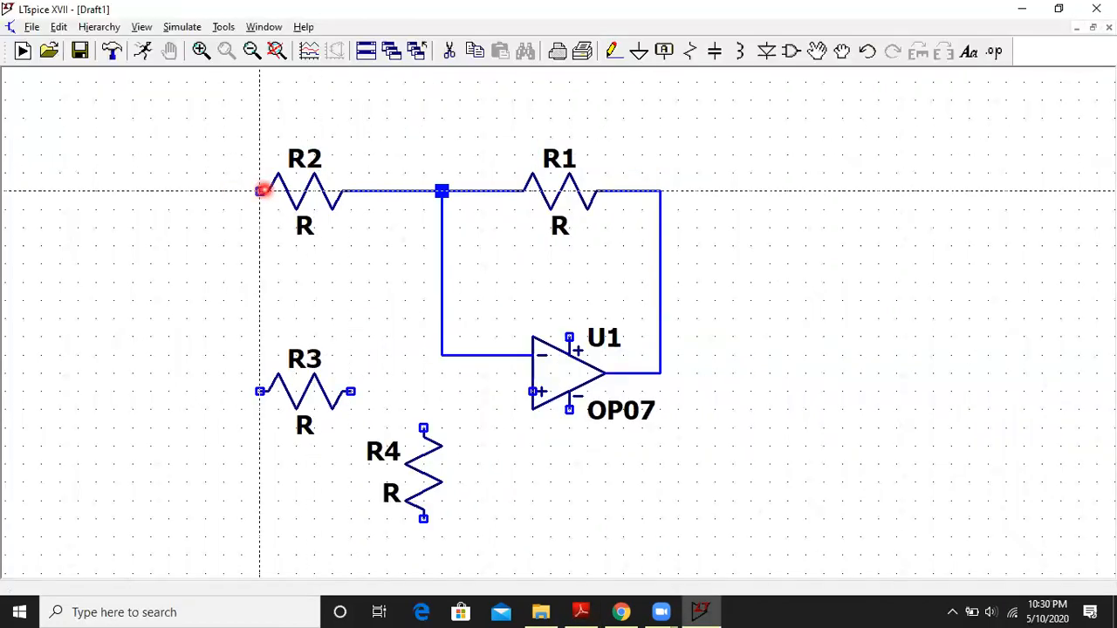
pyautogui.click(261, 190)
pyautogui.click(96, 191)
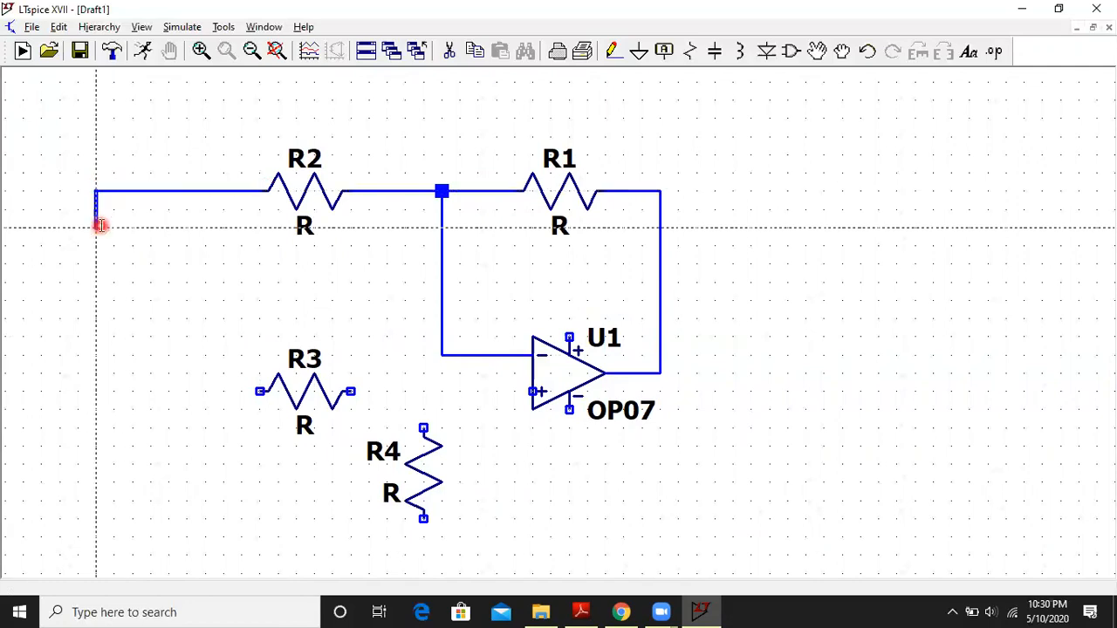
pyautogui.click(96, 225)
pyautogui.rightClick(96, 225)
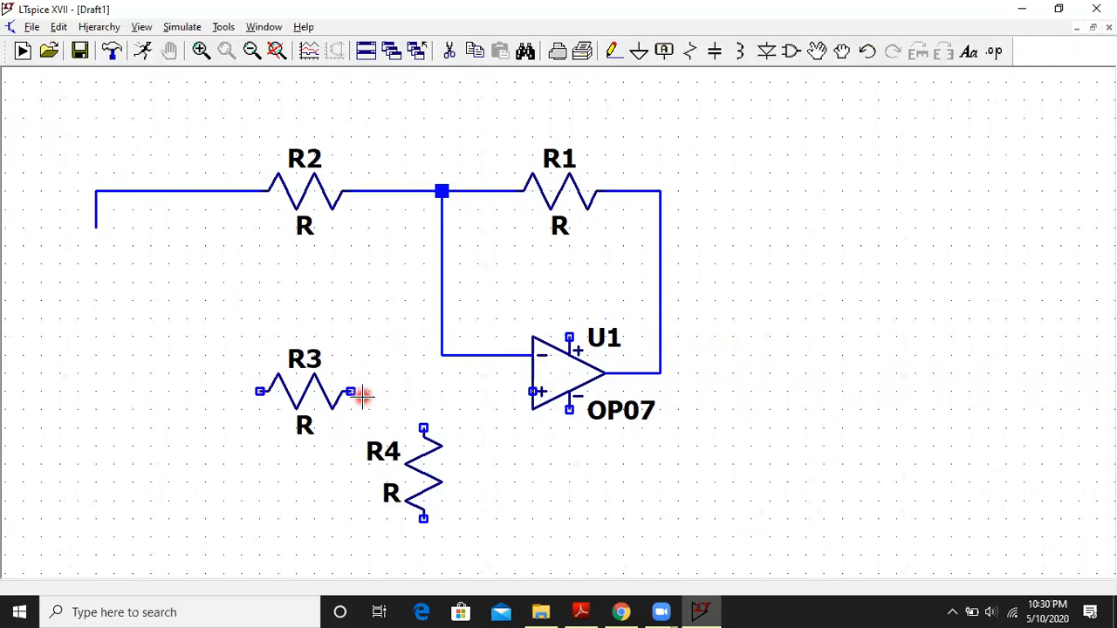
# Draw an open input lead outward from R3's left end, shorter than R2's lead and ending in a short downward stub.
pyautogui.click(613, 50)
pyautogui.click(263, 392)
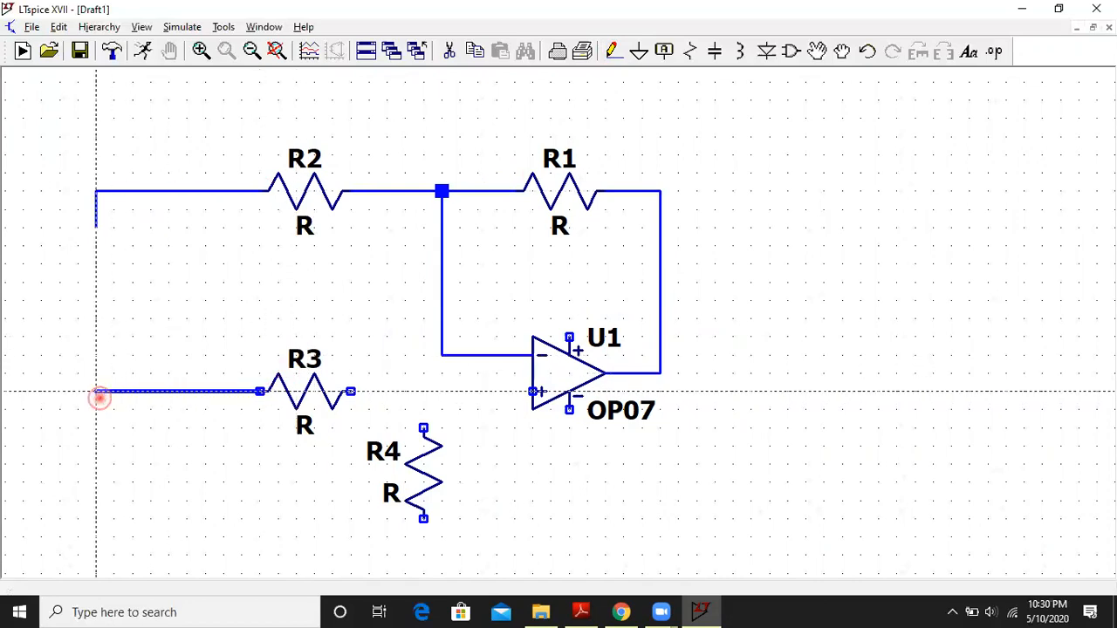
pyautogui.click(128, 392)
pyautogui.click(133, 426)
pyautogui.press('Escape')
# Connect the right end of R3 to the op-amp's non-inverting input with a straight wire.
pyautogui.click(613, 51)
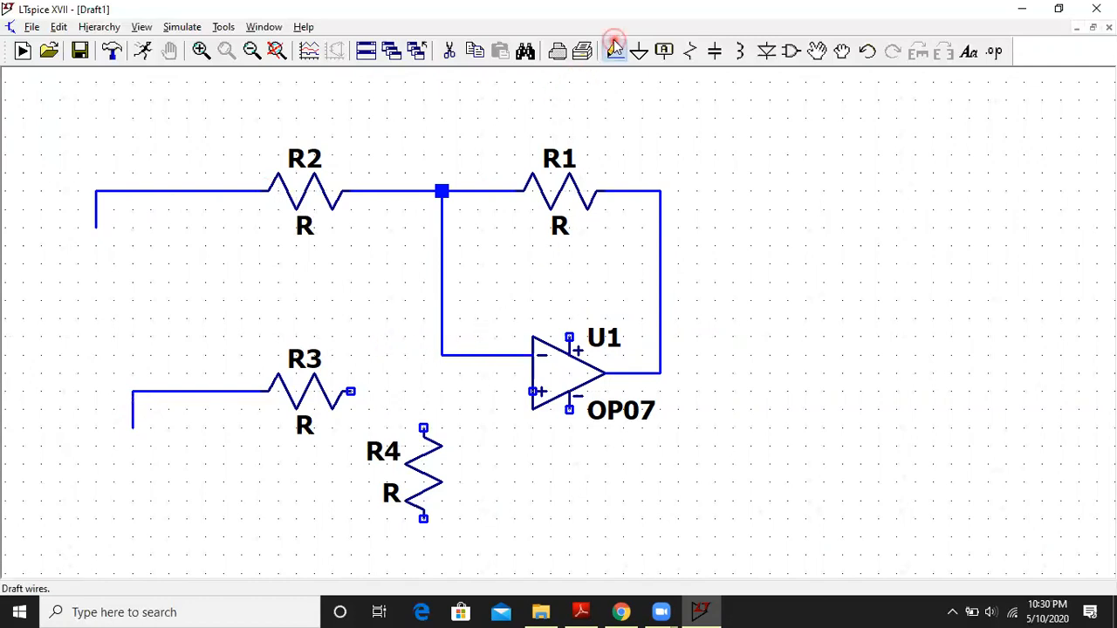
pyautogui.click(530, 392)
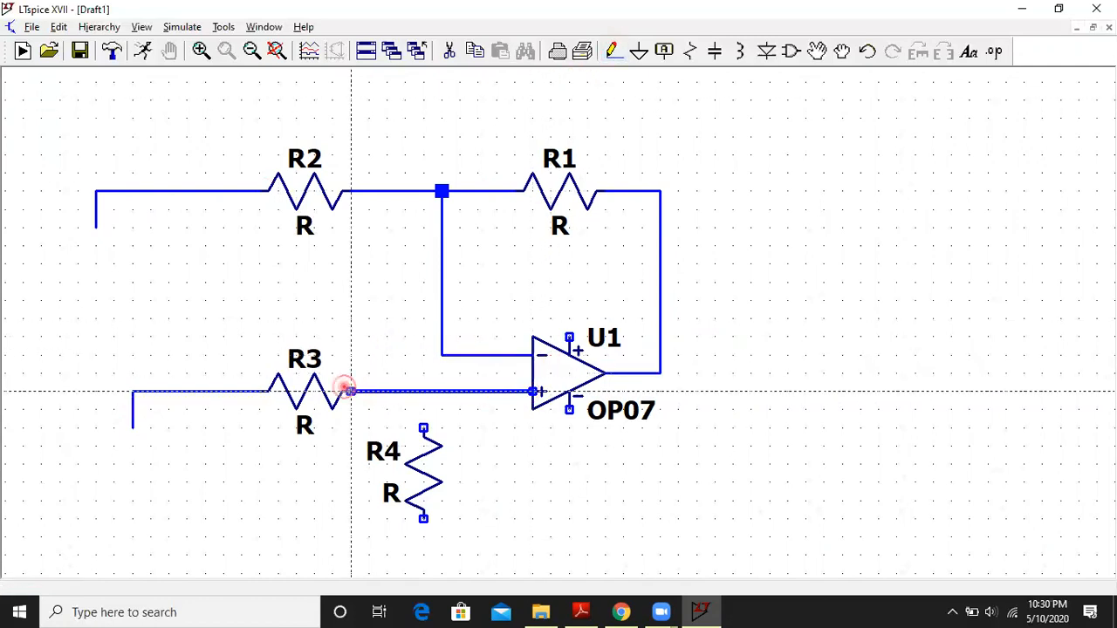
pyautogui.click(346, 391)
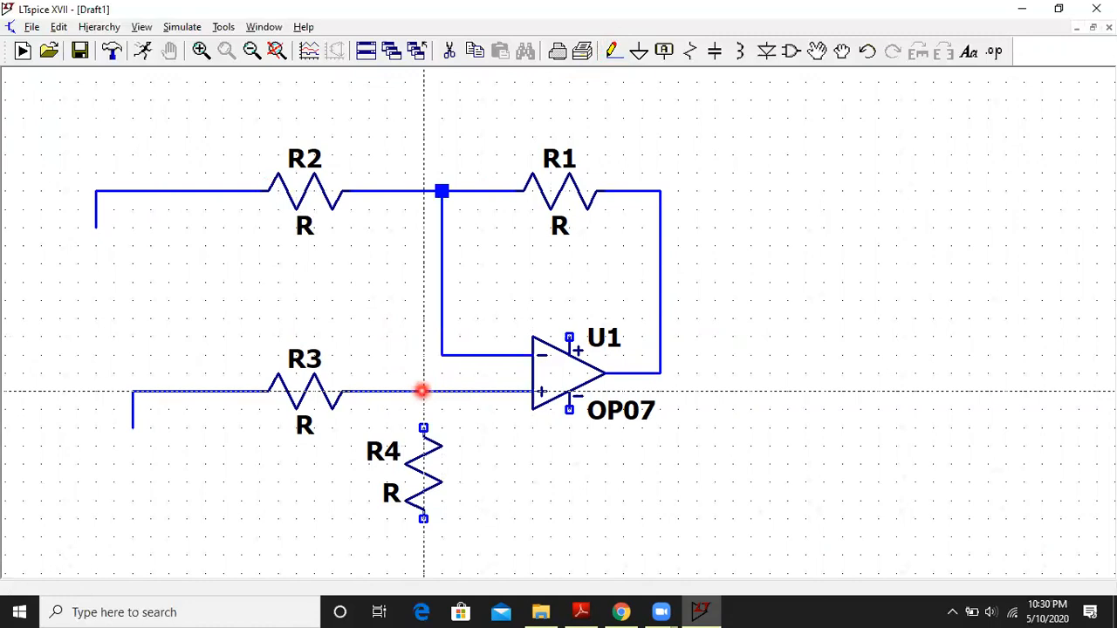
# Wire R4 down from the non-inverting input line, extend its lower lead and end it with a ground symbol.
pyautogui.click(422, 391)
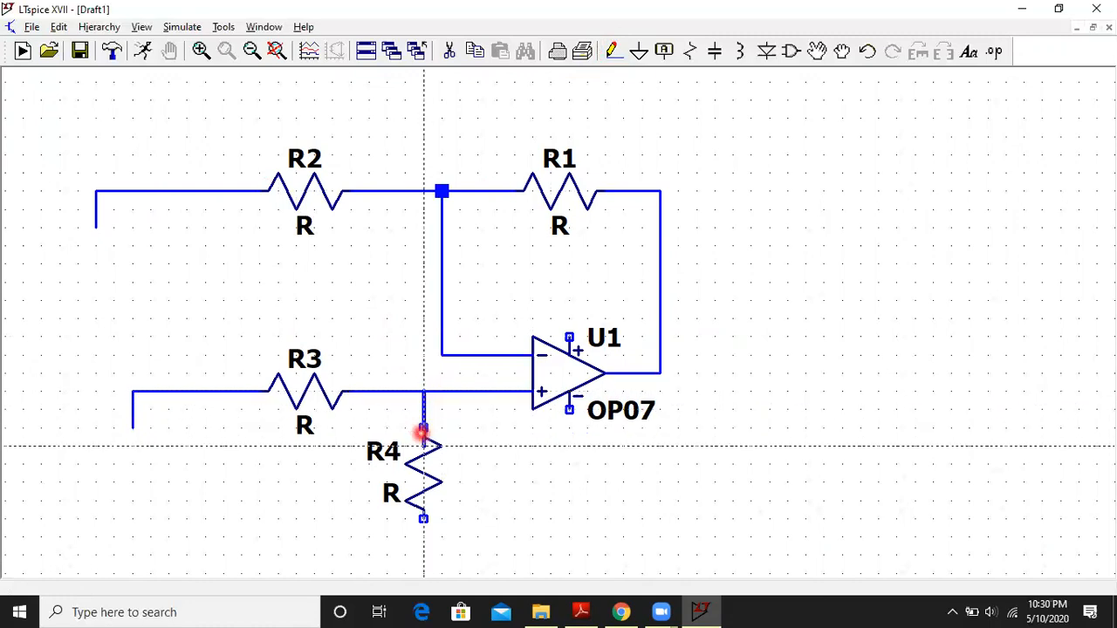
pyautogui.click(422, 480)
pyautogui.press('Escape')
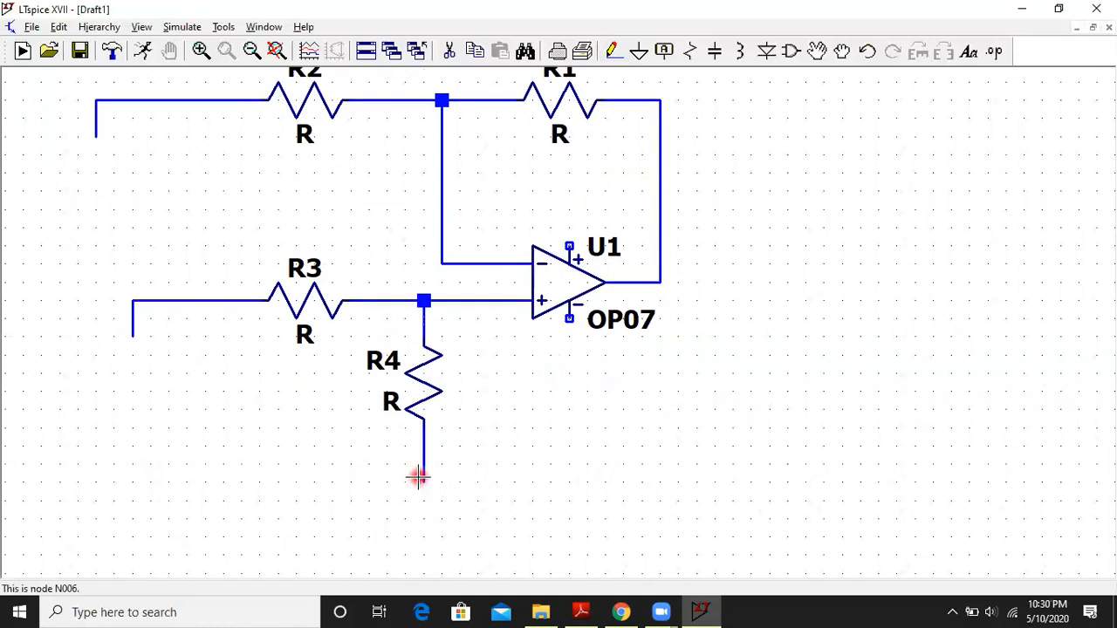
pyautogui.click(638, 50)
pyautogui.click(423, 482)
pyautogui.press('Escape')
# Place two voltage sources, one above the other, in the free area right of the op-amp circuit.
pyautogui.moveTo(815, 320); pyautogui.dragTo(750, 355)
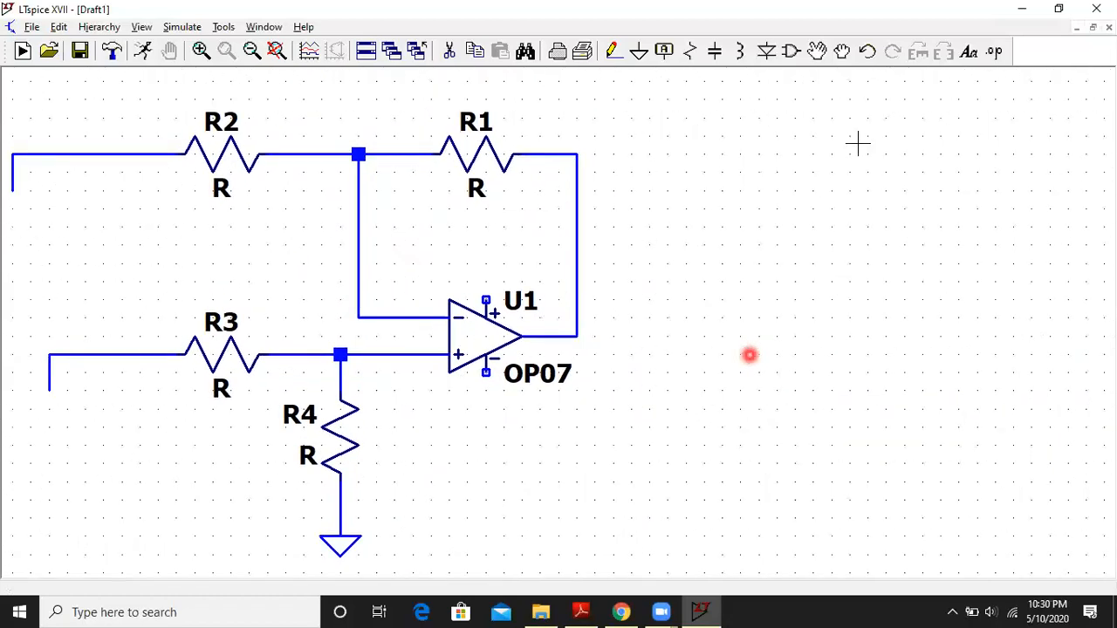
pyautogui.click(790, 51)
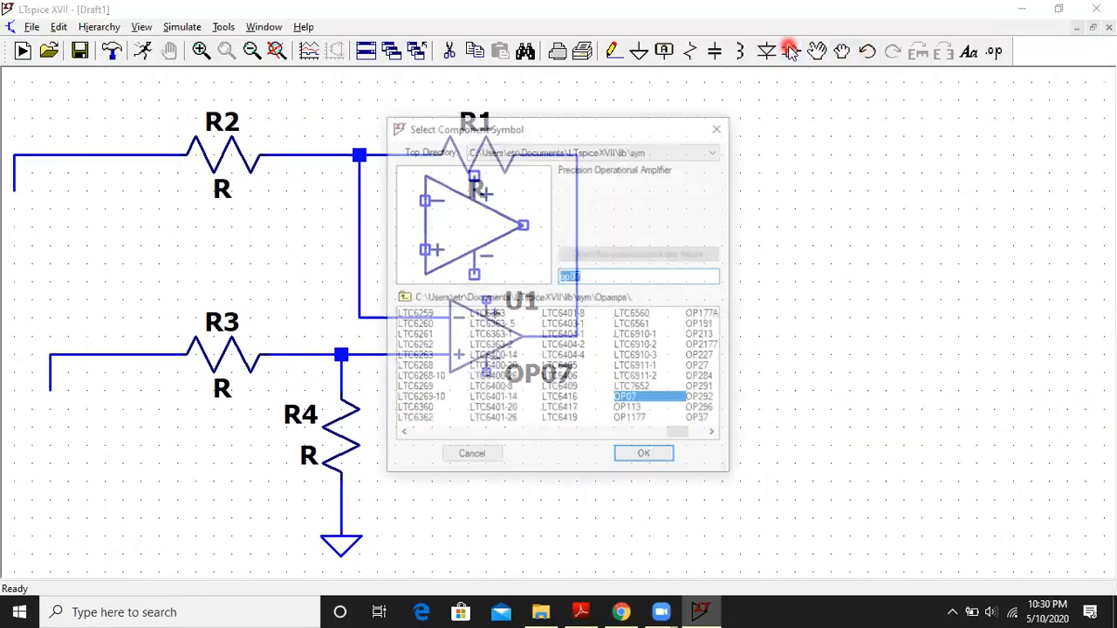
pyautogui.write('vol')
pyautogui.click(643, 455)
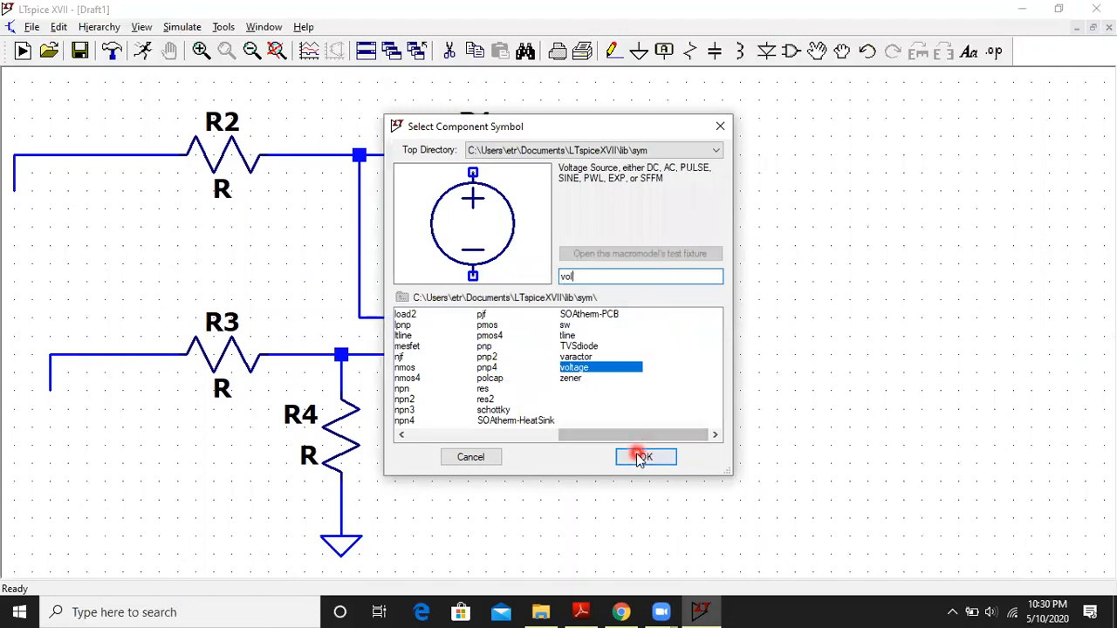
pyautogui.click(867, 179)
pyautogui.click(867, 358)
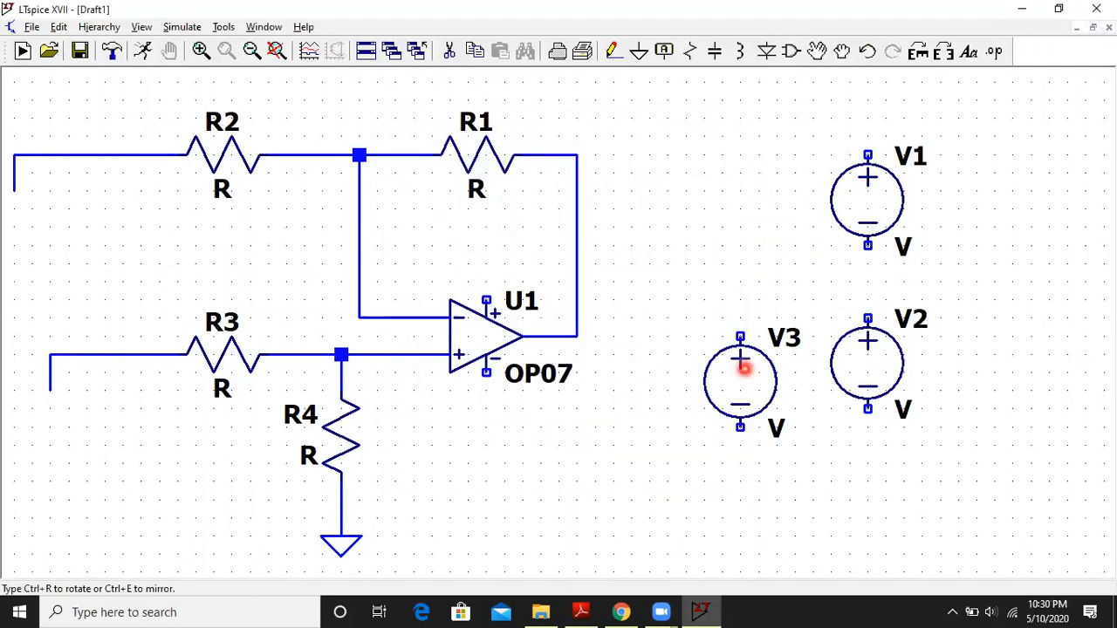
pyautogui.press('Escape')
# Wire V1 and V2 in series and extend open leads above V1 and below V2.
pyautogui.click(612, 50)
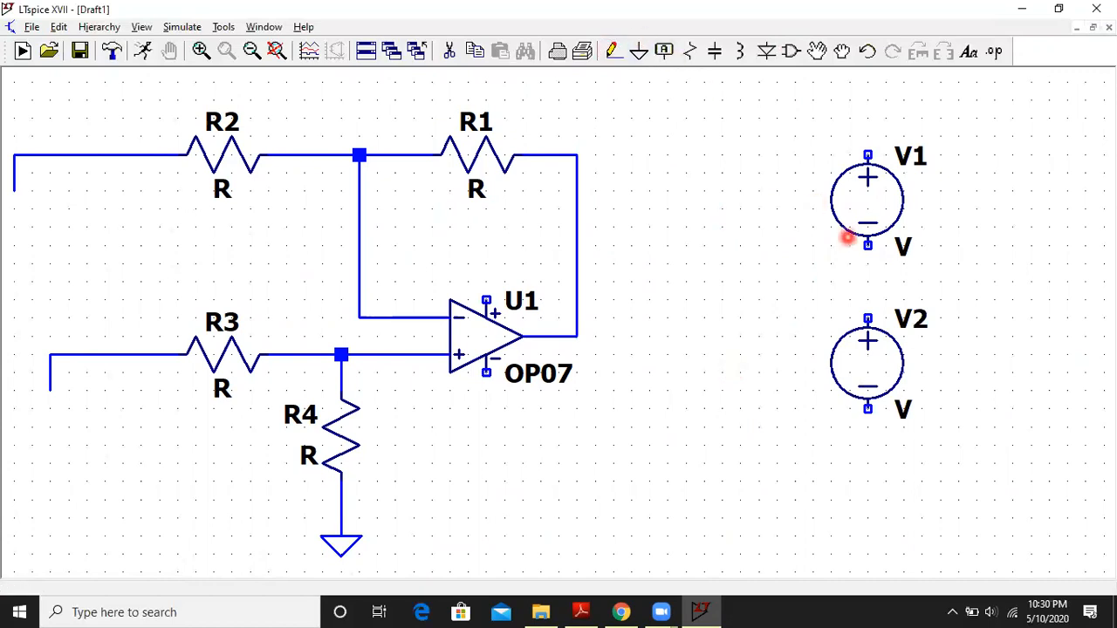
pyautogui.click(868, 246)
pyautogui.click(868, 318)
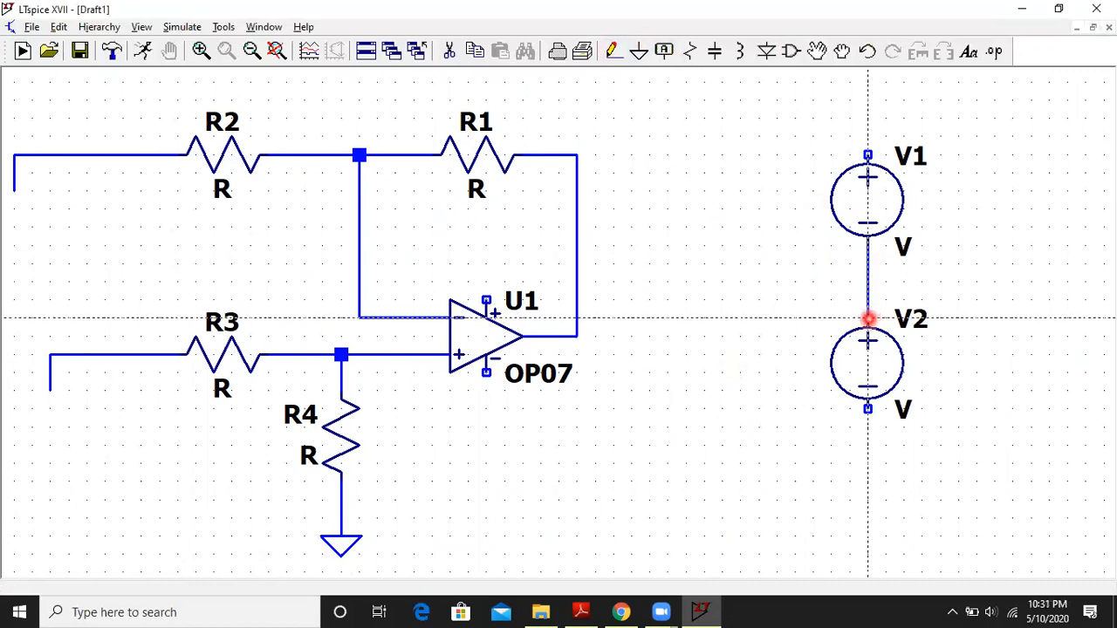
pyautogui.click(867, 98)
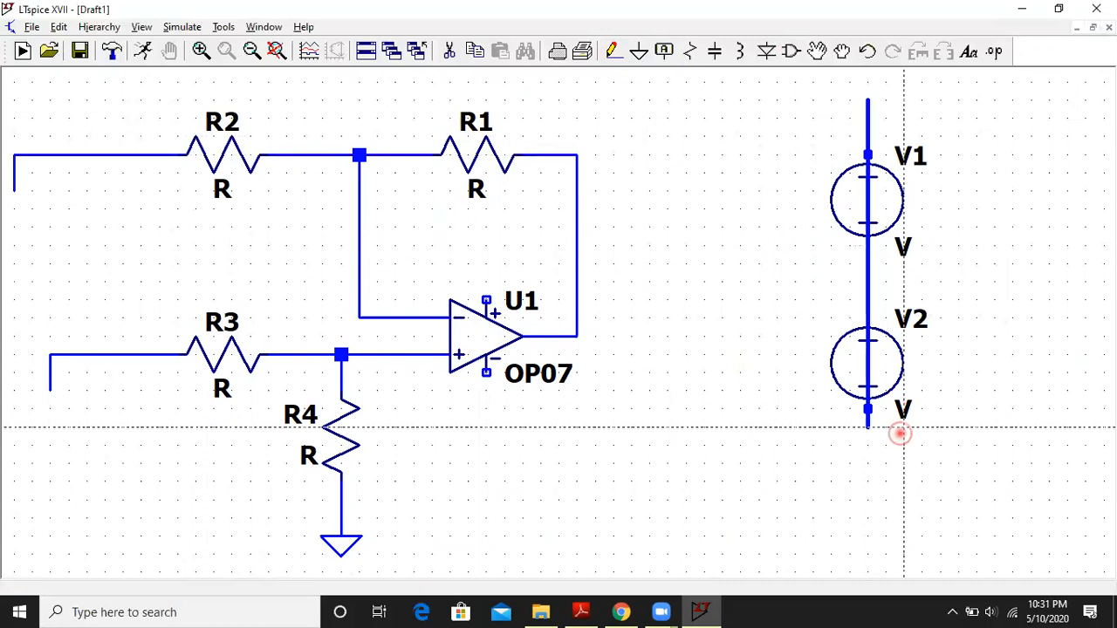
pyautogui.click(894, 462)
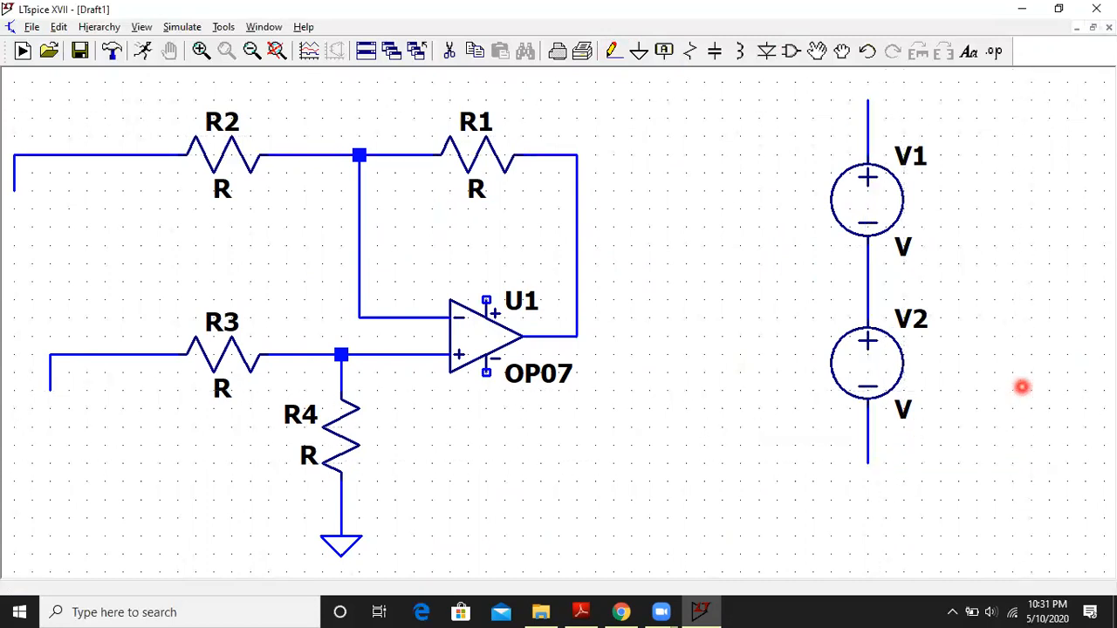
# Place a ground symbol beside the two voltage sources and wire it to the midpoint between V1 and V2.
pyautogui.click(639, 50)
pyautogui.click(994, 324)
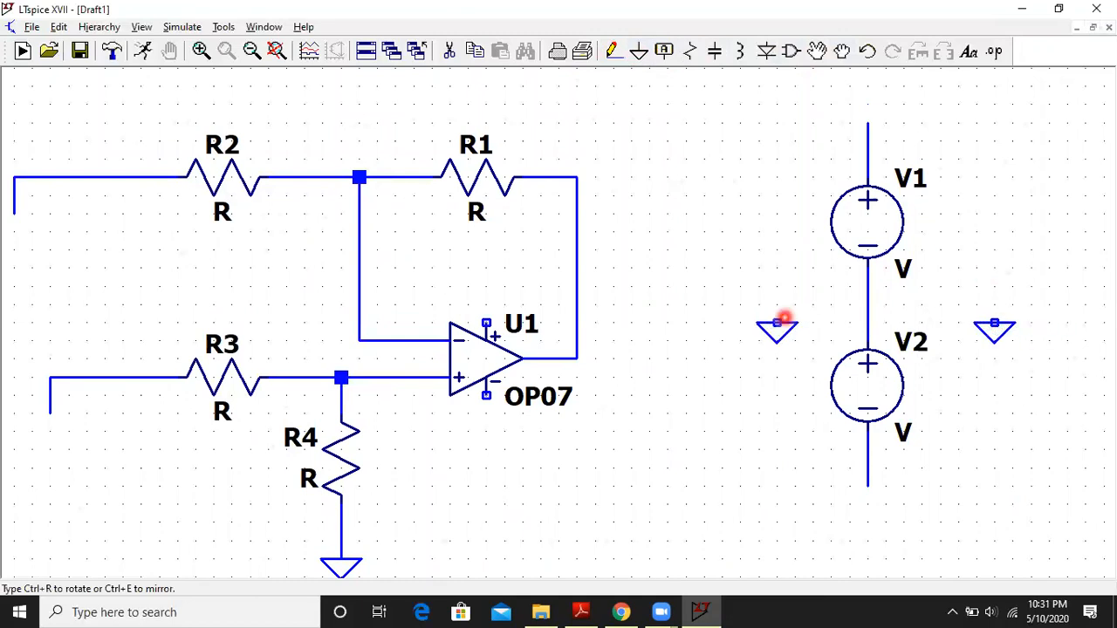
pyautogui.rightClick(777, 318)
pyautogui.click(609, 49)
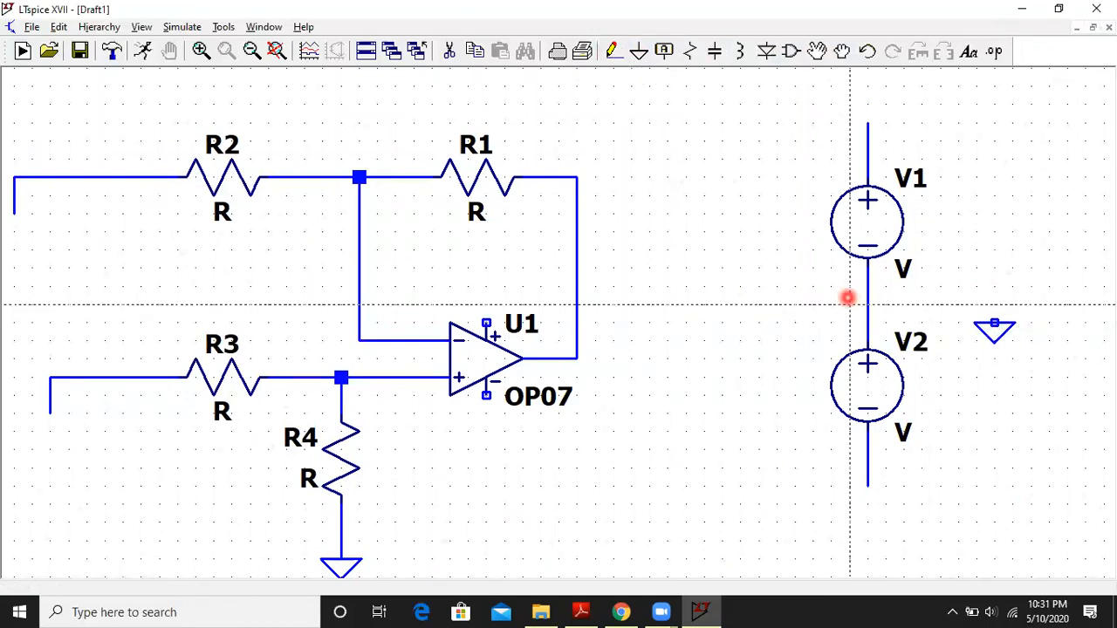
pyautogui.click(867, 303)
pyautogui.click(993, 323)
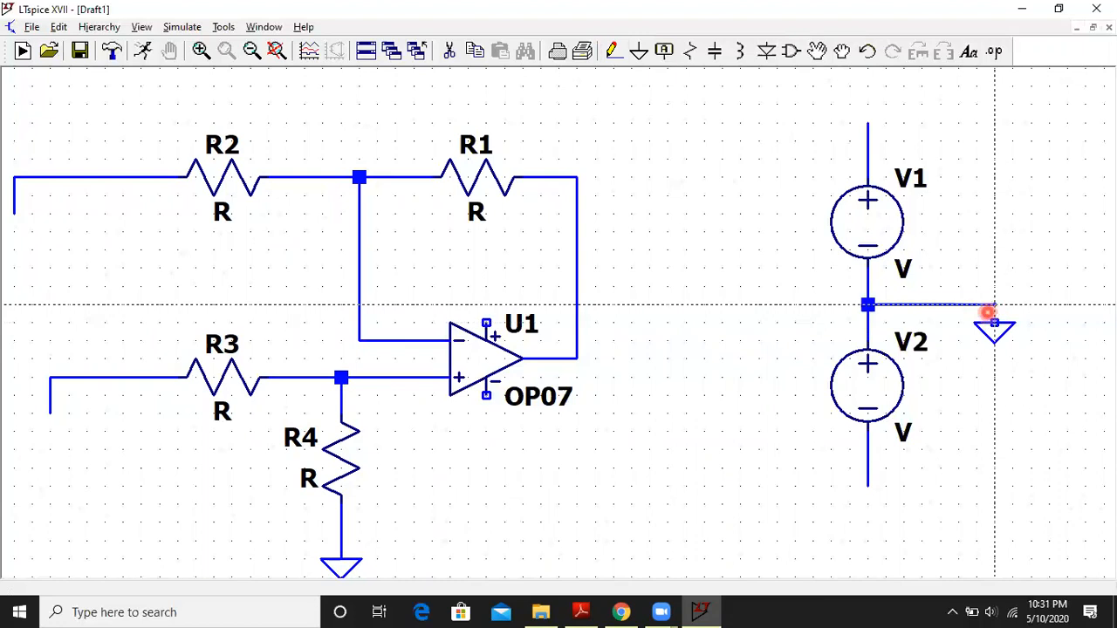
pyautogui.press('Escape')
# Label the open lead above V1 as net VCC and the open lead below V2 as net VEE, with both labels vertical.
pyautogui.rightClick(864, 125)
pyautogui.click(883, 158)
pyautogui.write('VCC')
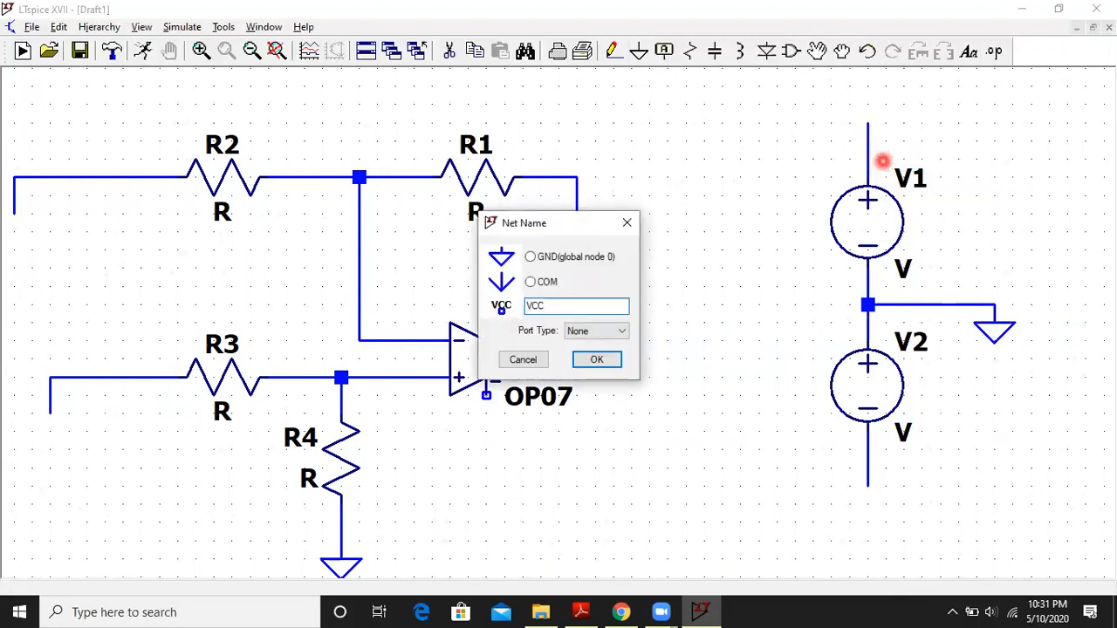
pyautogui.press('Return')
pyautogui.hotkey('ctrl', 'r')
pyautogui.click(867, 489)
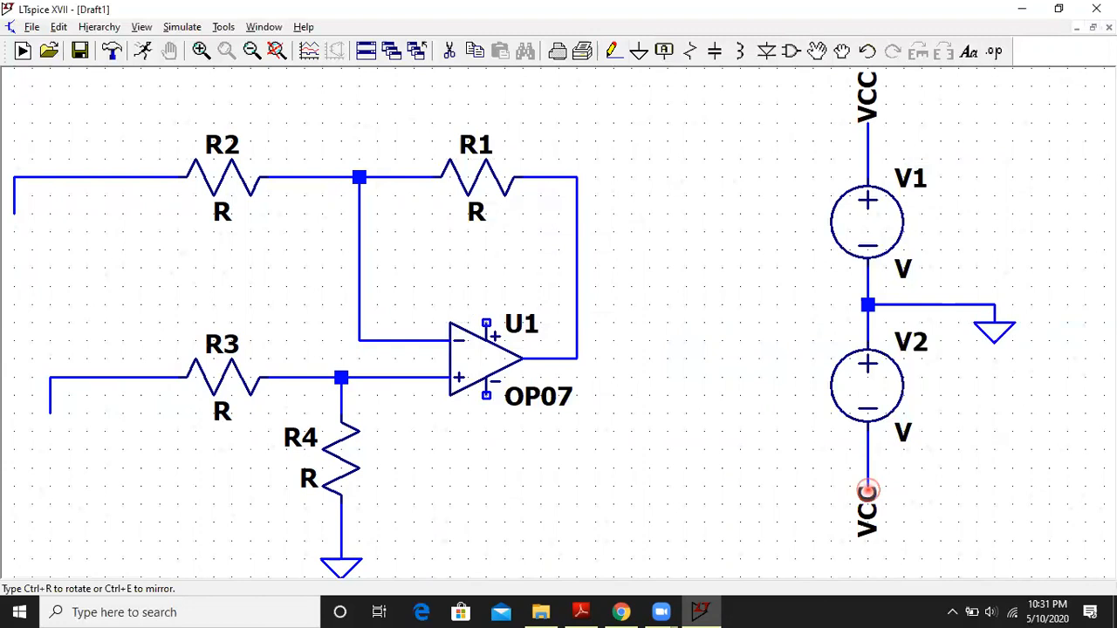
pyautogui.press('Escape')
pyautogui.rightClick(872, 498)
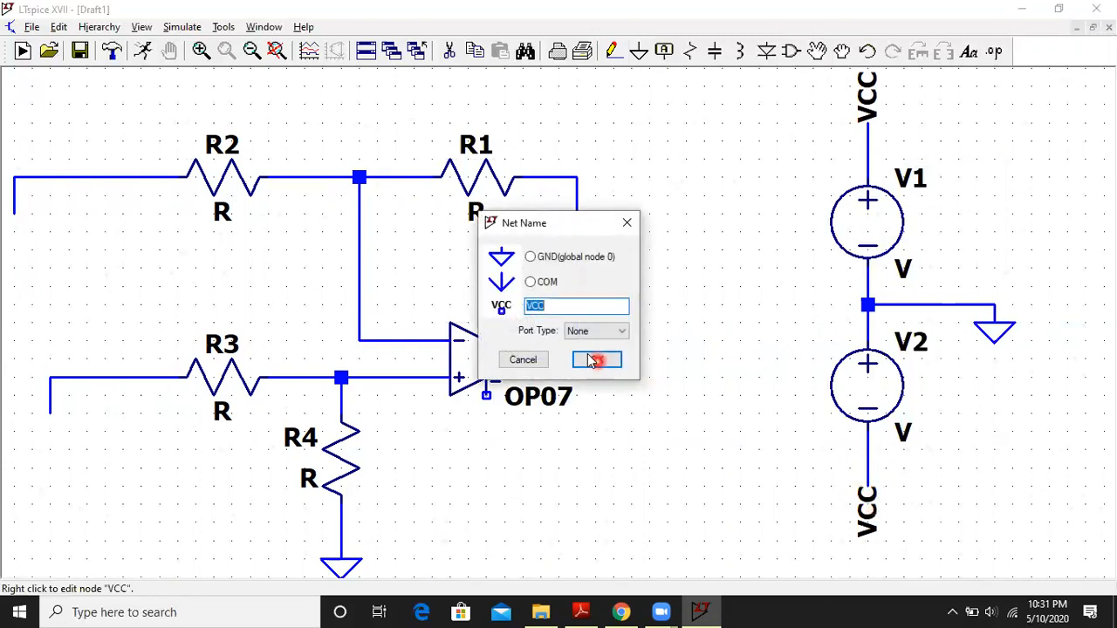
pyautogui.write('VEE')
pyautogui.press('Return')
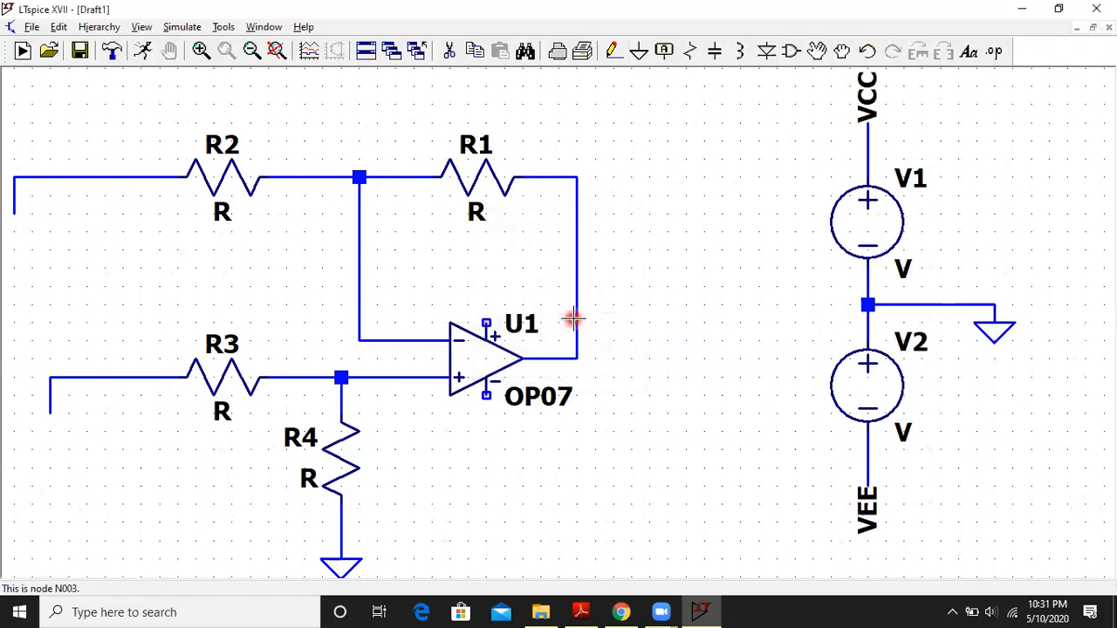
# Set the DC value of voltage source V1 to 12 V.
pyautogui.rightClick(869, 218)
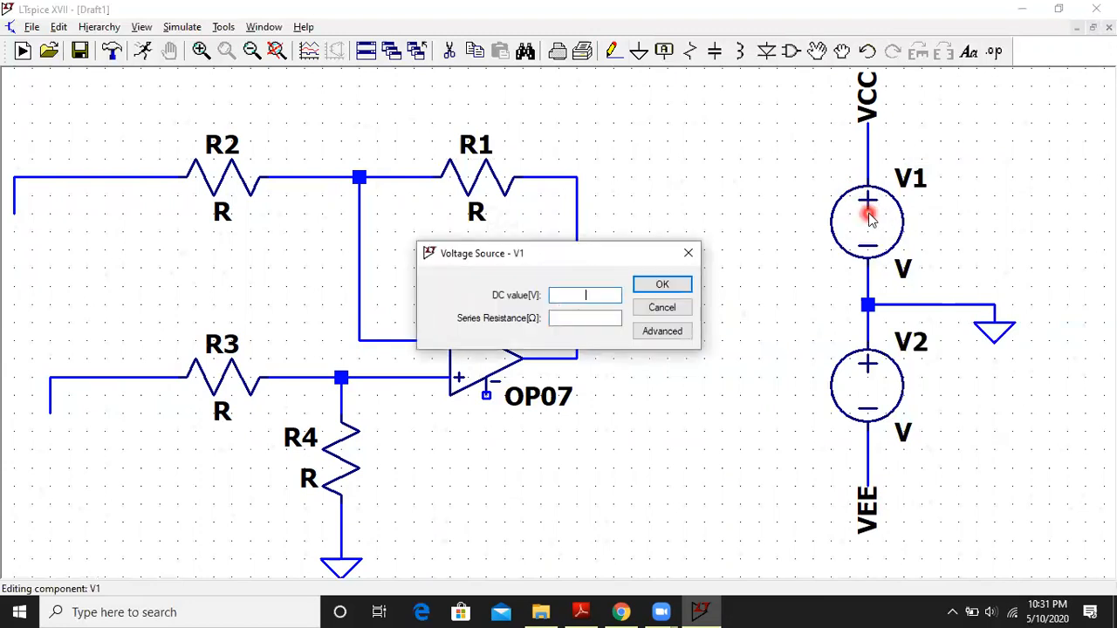
pyautogui.press('Return')
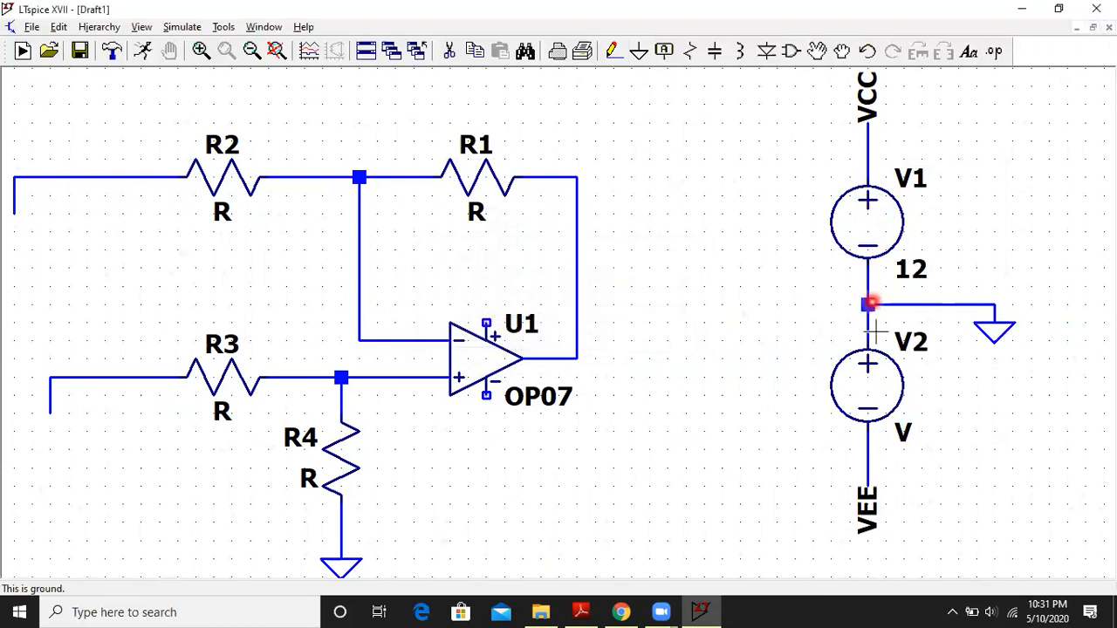
# Set the DC value of voltage source V2 to 12 V.
pyautogui.rightClick(877, 379)
pyautogui.write('12')
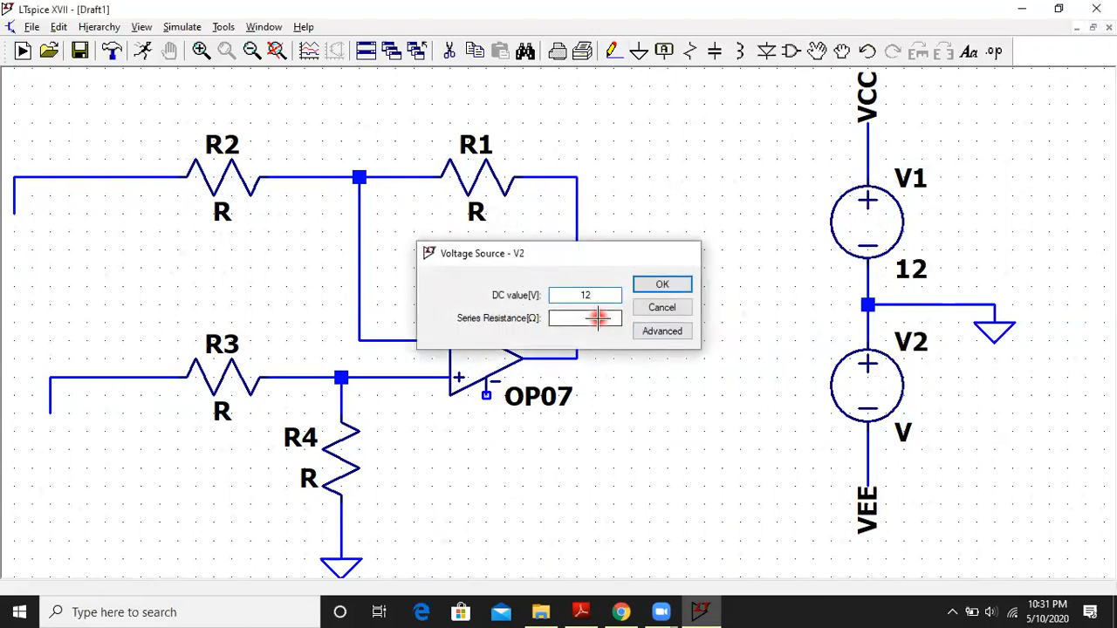
pyautogui.press('Return')
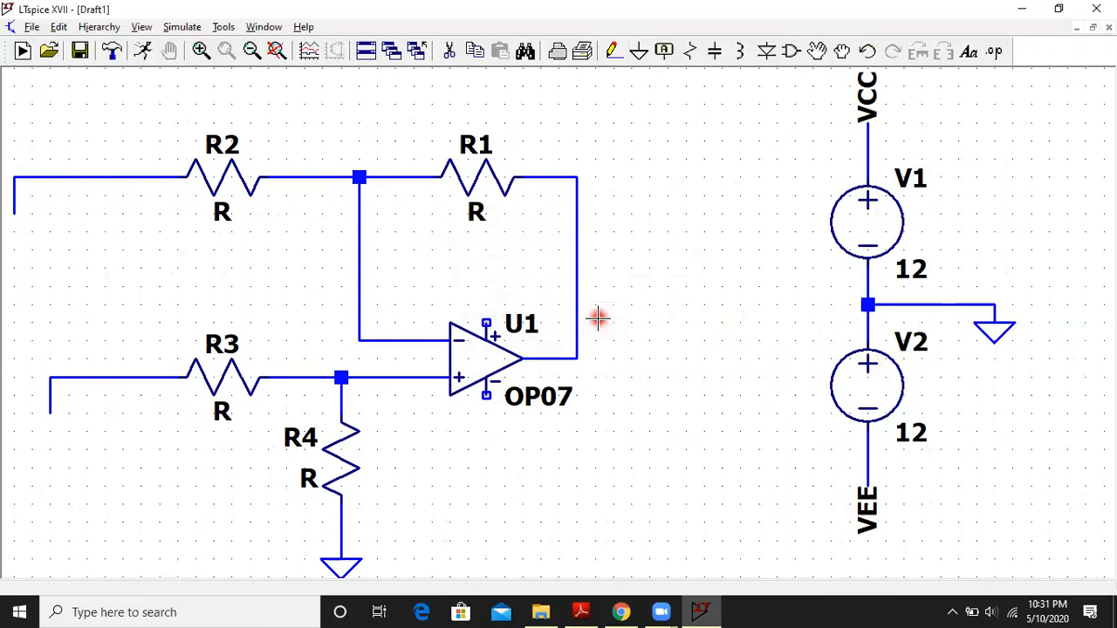
# Extend short open wires vertically from the positive and negative supply pins of op-amp U1.
pyautogui.click(534, 44)
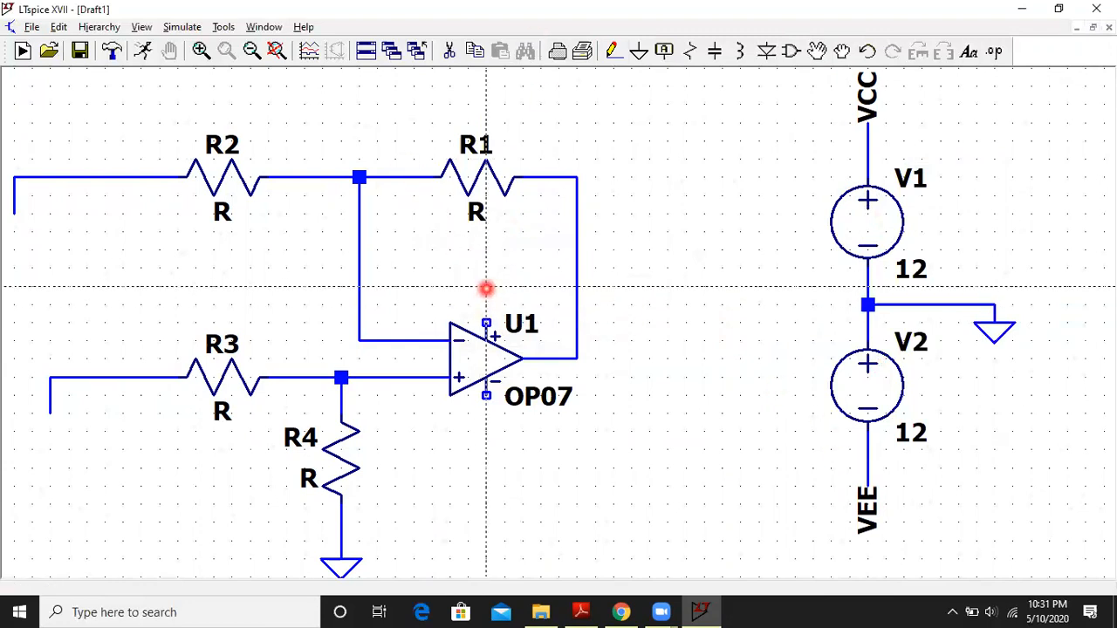
pyautogui.click(484, 395)
pyautogui.click(486, 449)
pyautogui.press('Escape')
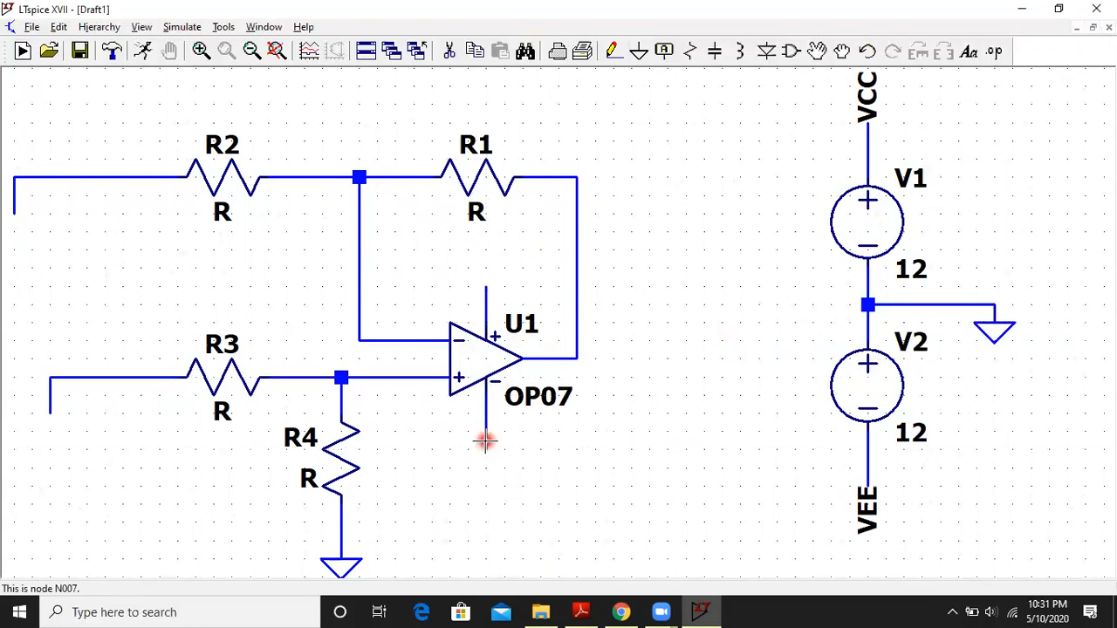
# Label U1's upper supply lead as net VCC and its lower supply lead as net VEE, with both labels vertical.
pyautogui.rightClick(486, 289)
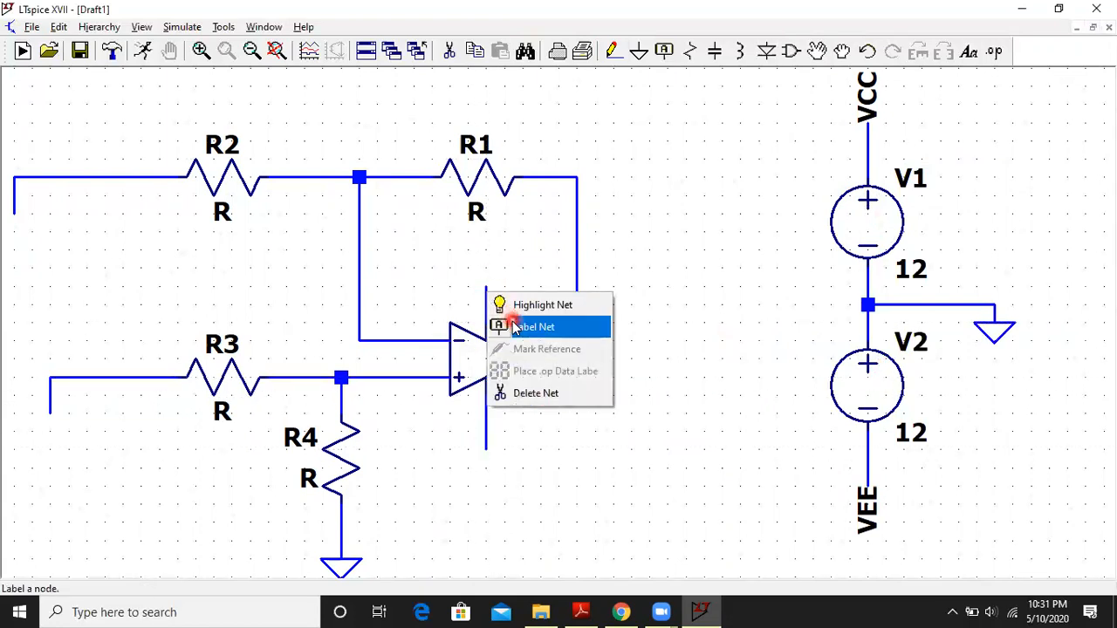
pyautogui.click(507, 322)
pyautogui.write('VCC')
pyautogui.press('Return')
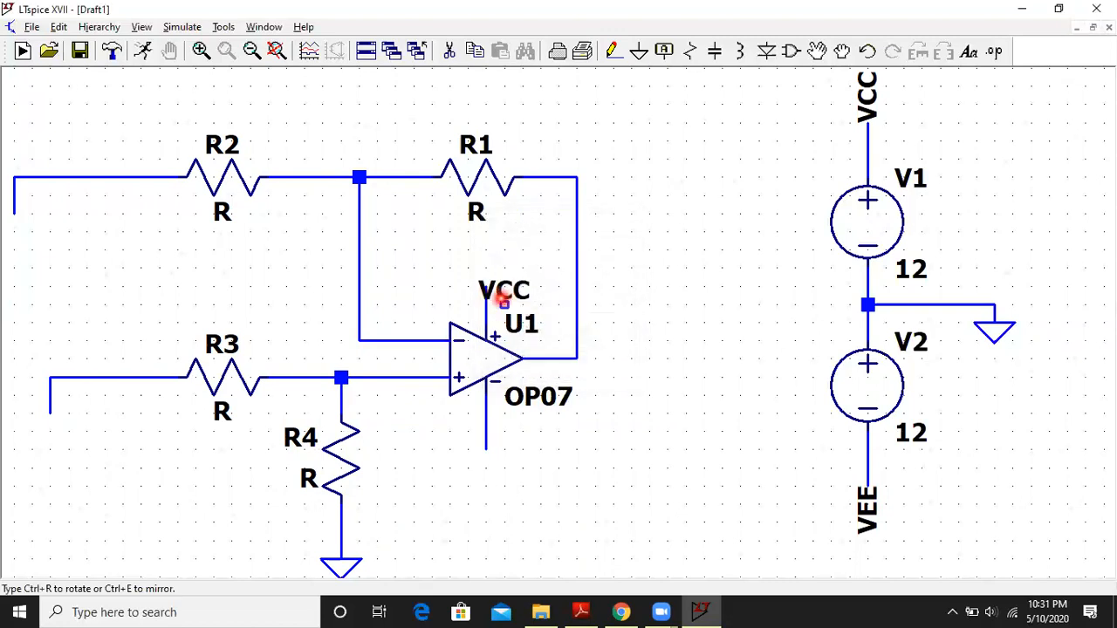
pyautogui.click(486, 289)
pyautogui.click(488, 452)
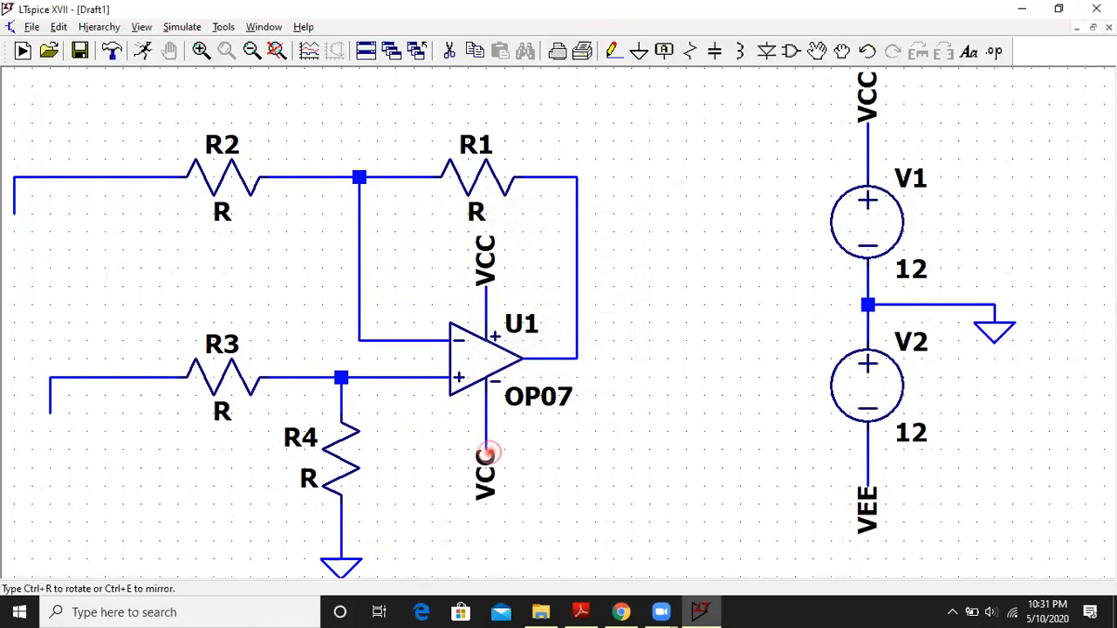
pyautogui.rightClick(490, 476)
pyautogui.rightClick(490, 476)
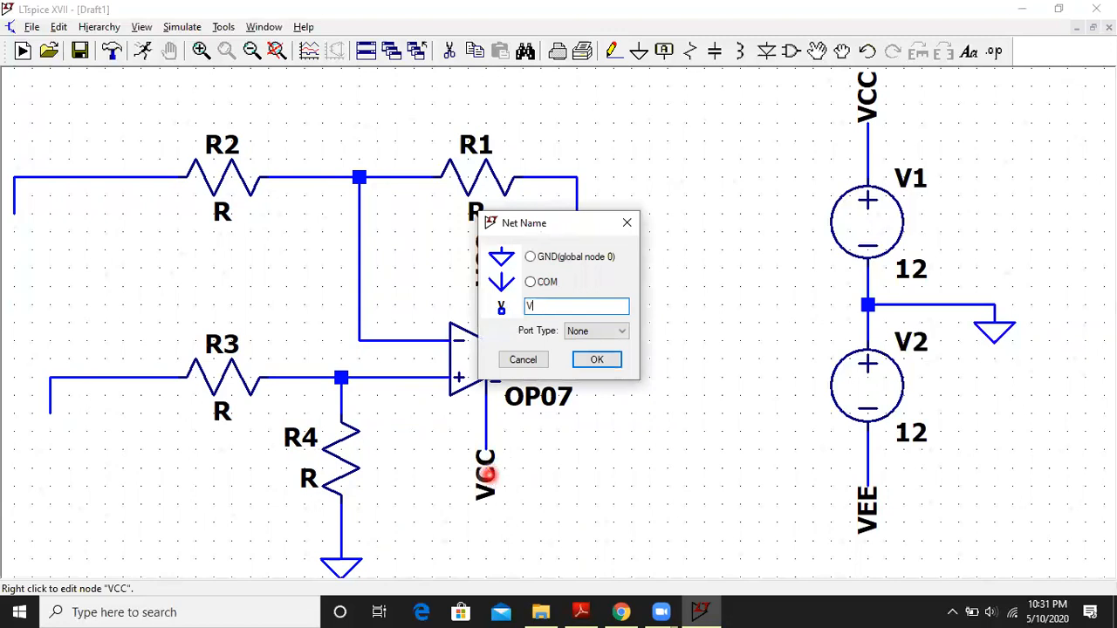
pyautogui.write('VEE')
pyautogui.press('Return')
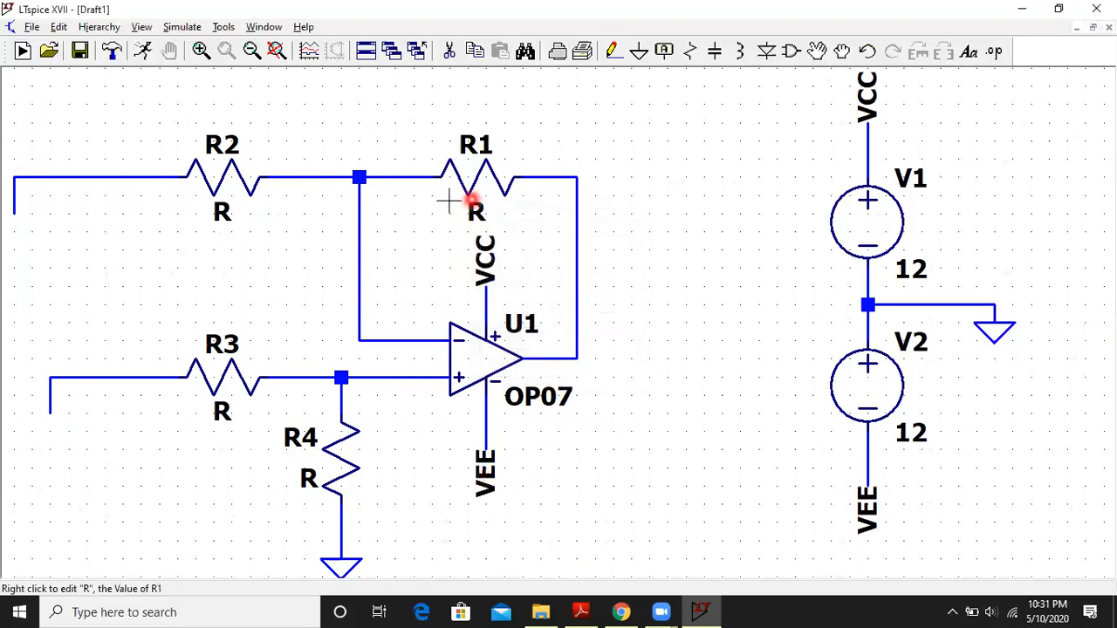
# Extend a short wire from the junction at the op-amp's output and label its open end as net OUT.
pyautogui.click(611, 52)
pyautogui.click(575, 359)
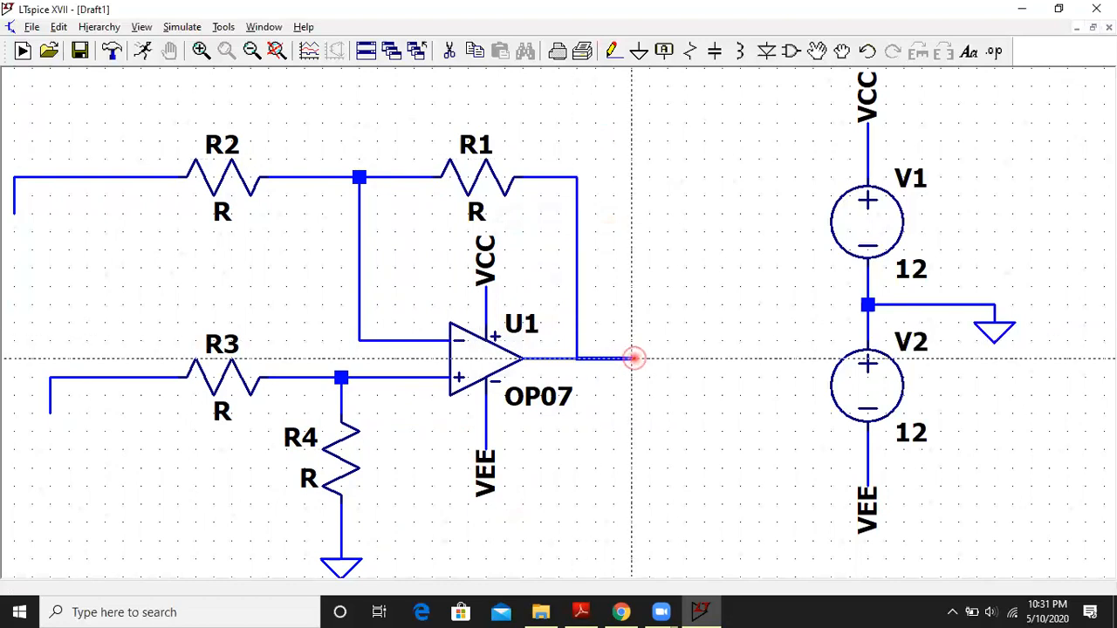
pyautogui.click(634, 358)
pyautogui.rightClick(635, 358)
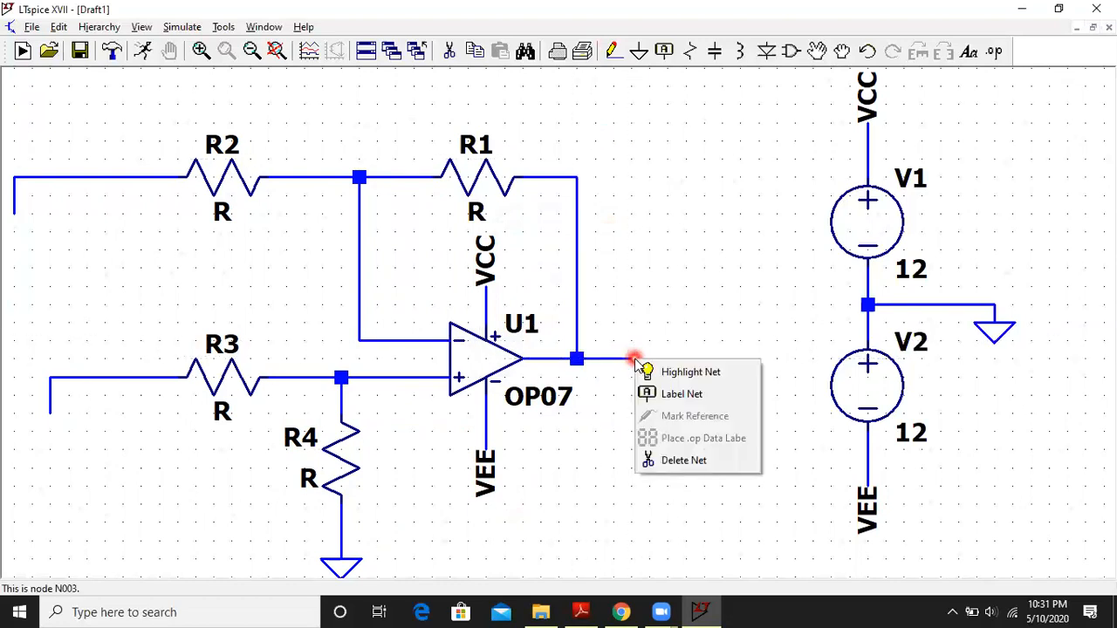
pyautogui.click(661, 394)
pyautogui.write('O')
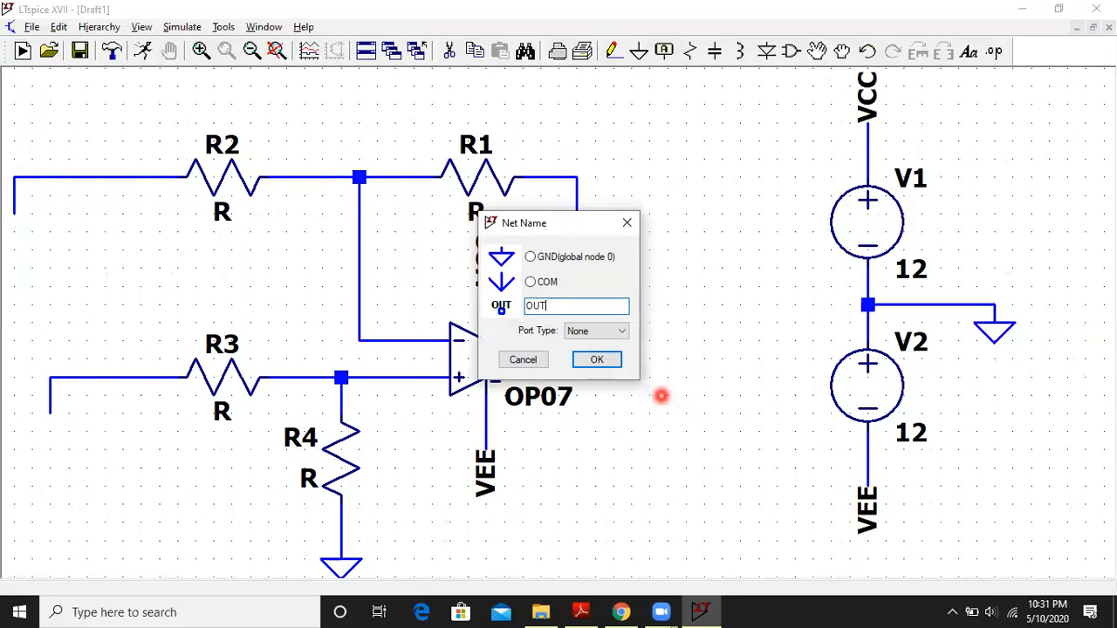
pyautogui.write('UT')
pyautogui.press('Return')
pyautogui.click(634, 364)
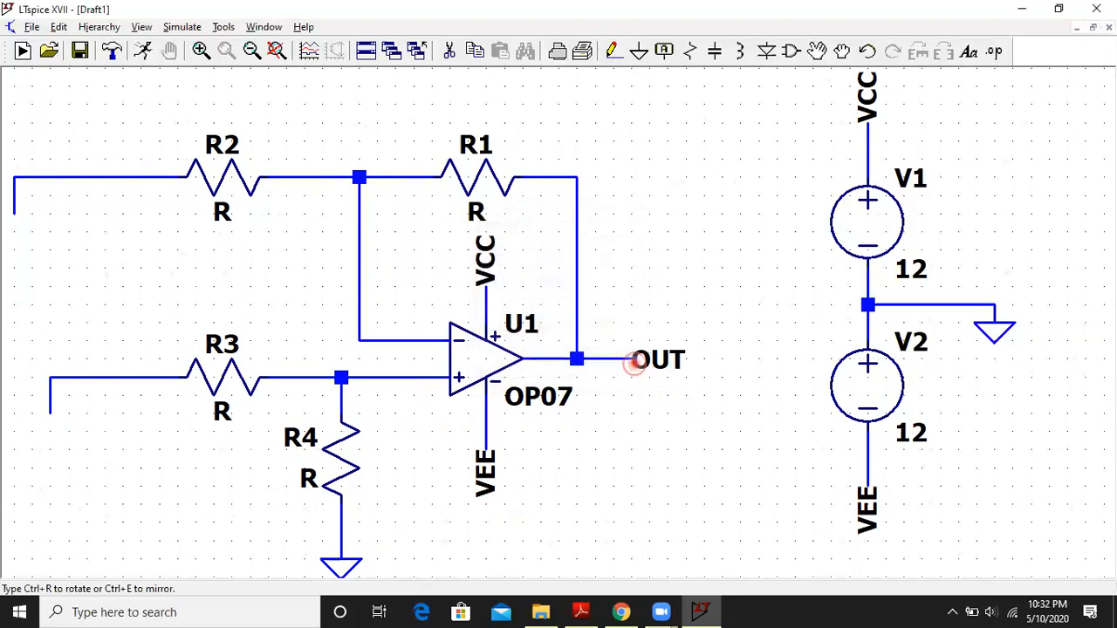
pyautogui.press('Escape')
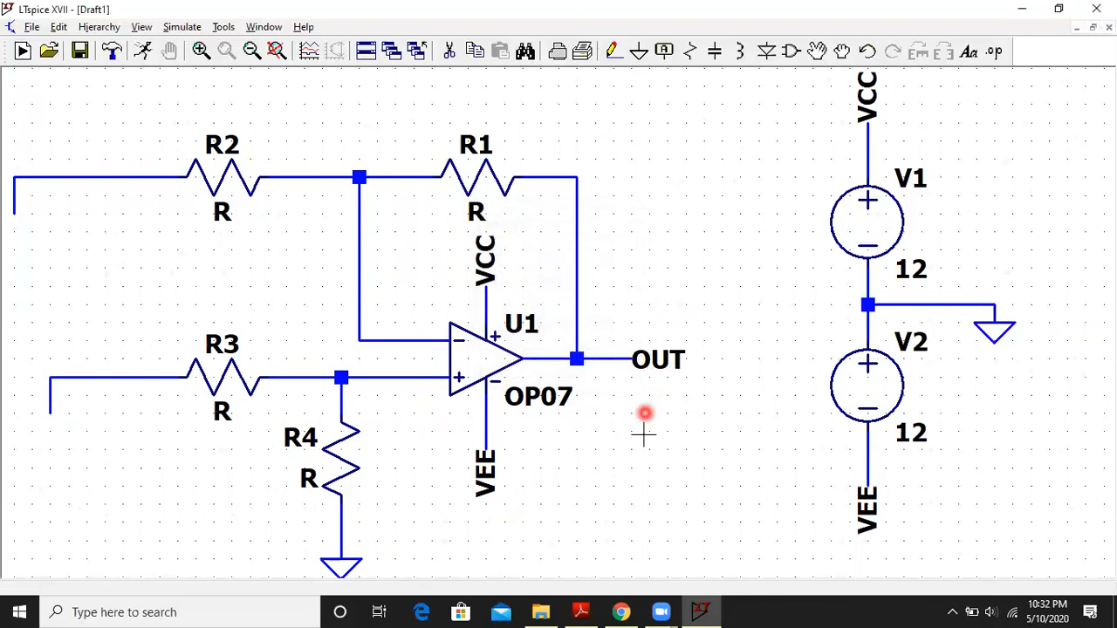
# Check the resistor names in the PDF subtractor diagram and rename the inverting input's series resistor R2 as R1.
pyautogui.moveTo(643, 441)
pyautogui.mouseDown()
pyautogui.moveTo(690, 411)
pyautogui.moveTo(665, 436)
pyautogui.mouseUp()
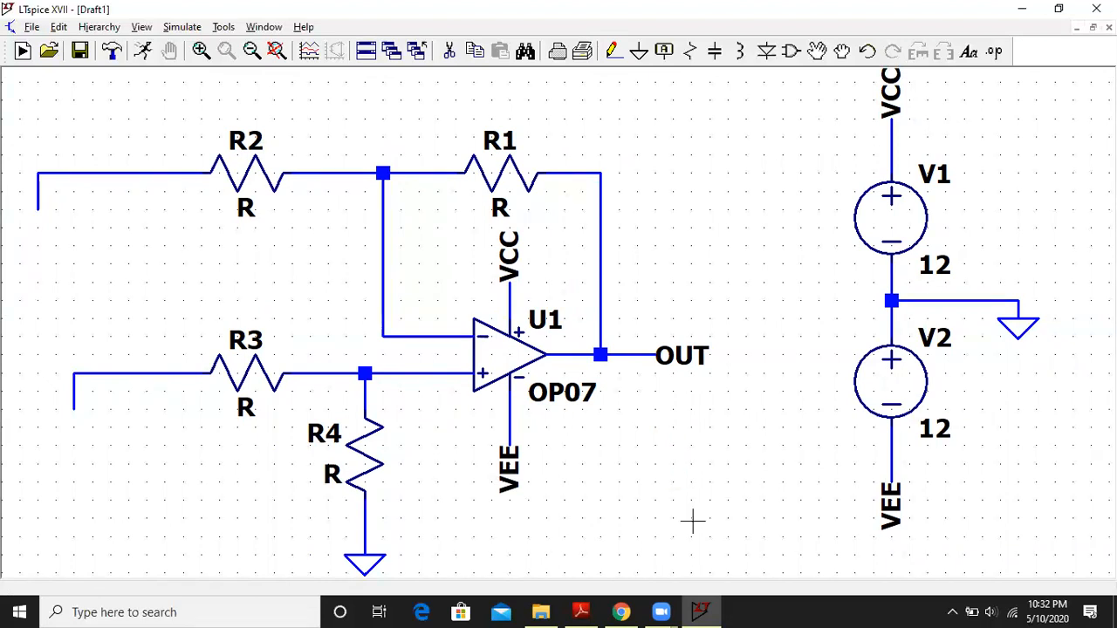
pyautogui.click(582, 611)
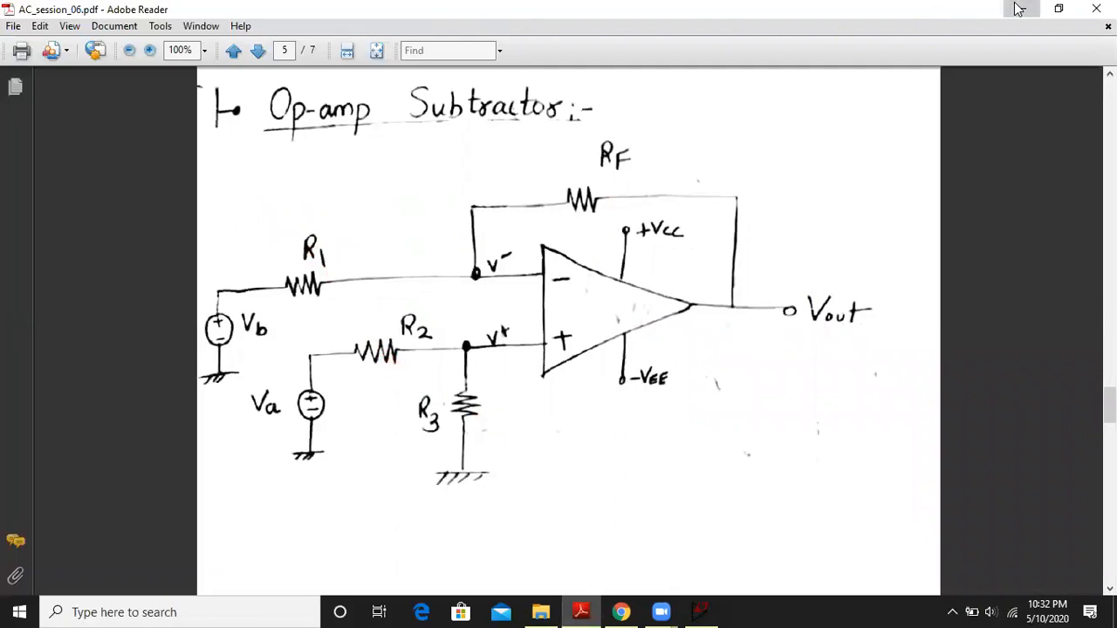
pyautogui.click(1095, 9)
pyautogui.rightClick(253, 142)
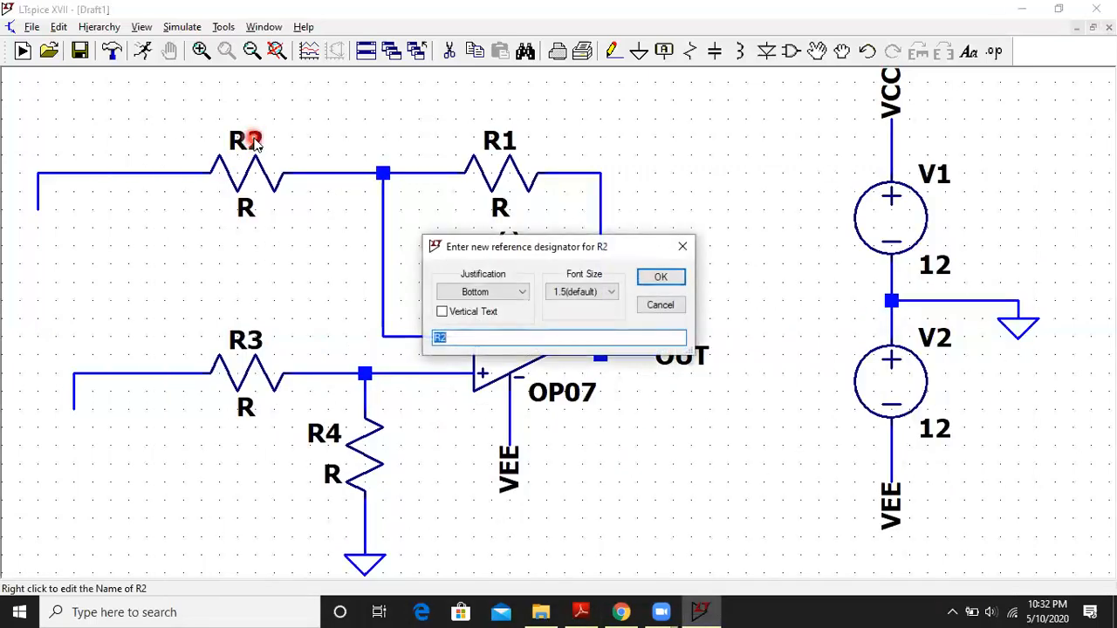
pyautogui.click(495, 337)
pyautogui.press('BackSpace')
pyautogui.write('1')
pyautogui.press('Return')
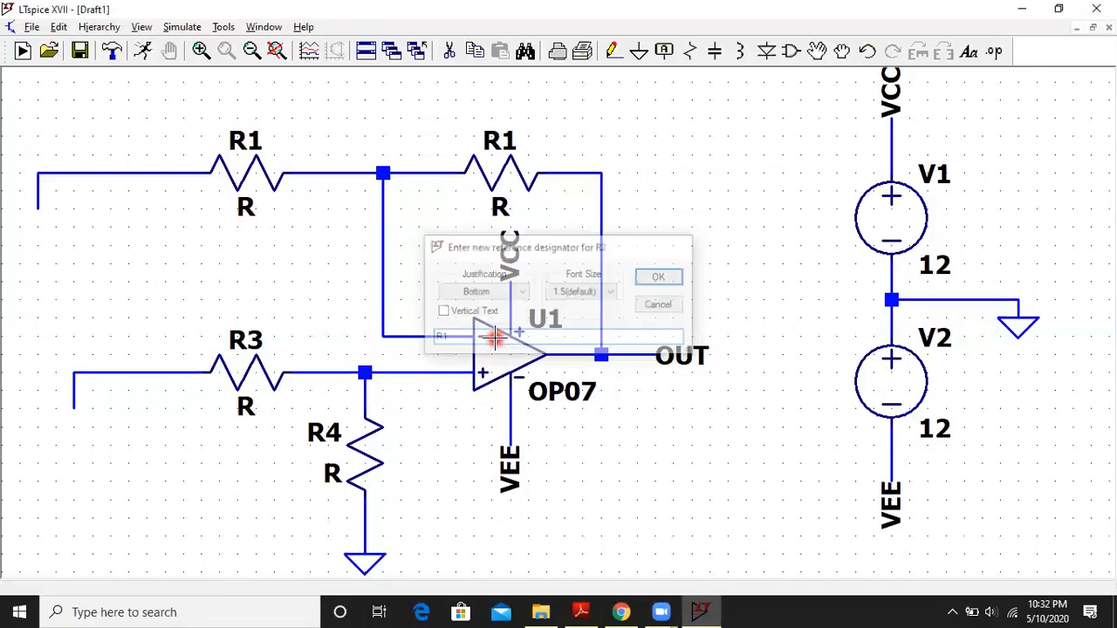
# Rename the non-inverting input's series resistor as R2 and the resistor to ground as R3.
pyautogui.rightClick(276, 332)
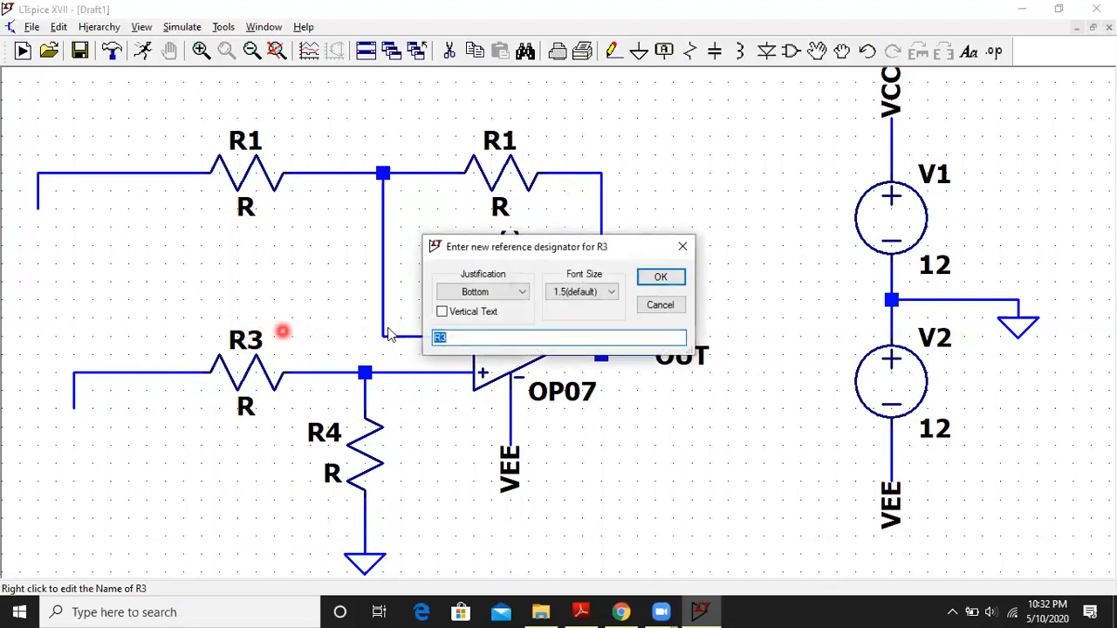
pyautogui.click(465, 336)
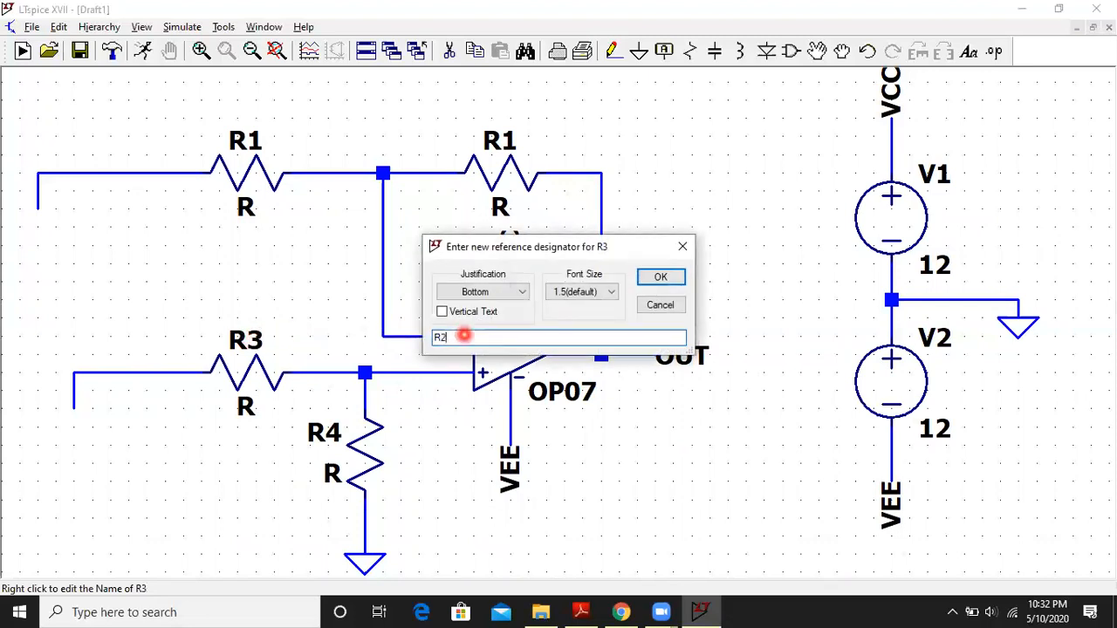
pyautogui.write('2')
pyautogui.press('Return')
pyautogui.rightClick(318, 426)
pyautogui.click(456, 339)
pyautogui.write('3')
pyautogui.press('Return')
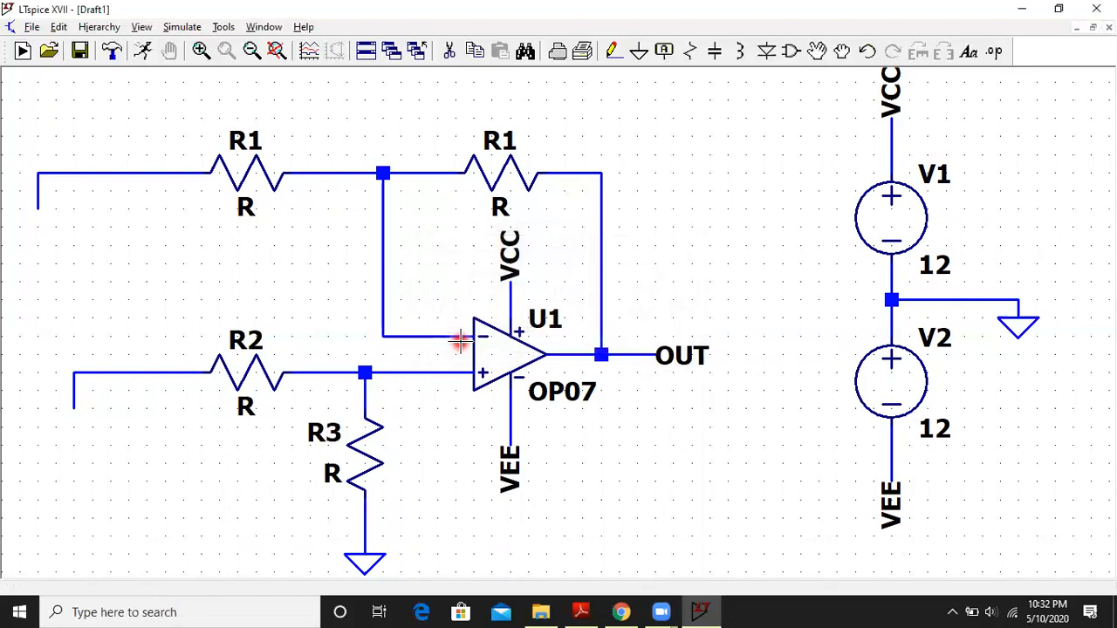
# Rename the feedback resistor between the inverting input and the output as RF.
pyautogui.rightClick(509, 147)
pyautogui.click(487, 340)
pyautogui.press('BackSpace')
pyautogui.press('Return')
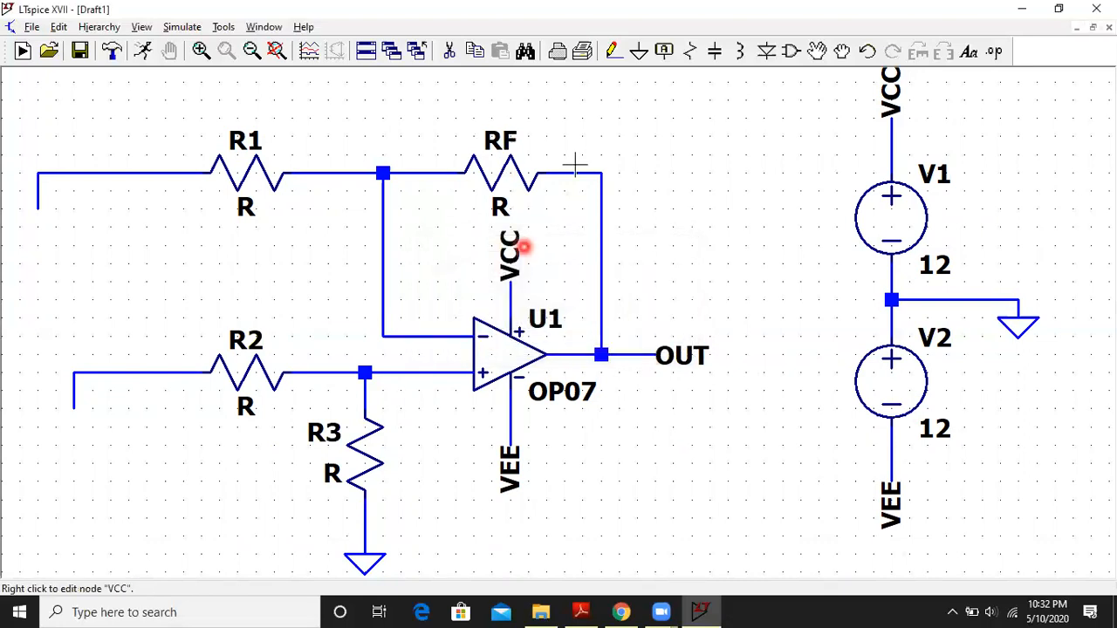
# Consult the PDF subtractor diagram and place a voltage source at the open input lead of R2 and another at R1's.
pyautogui.click(581, 611)
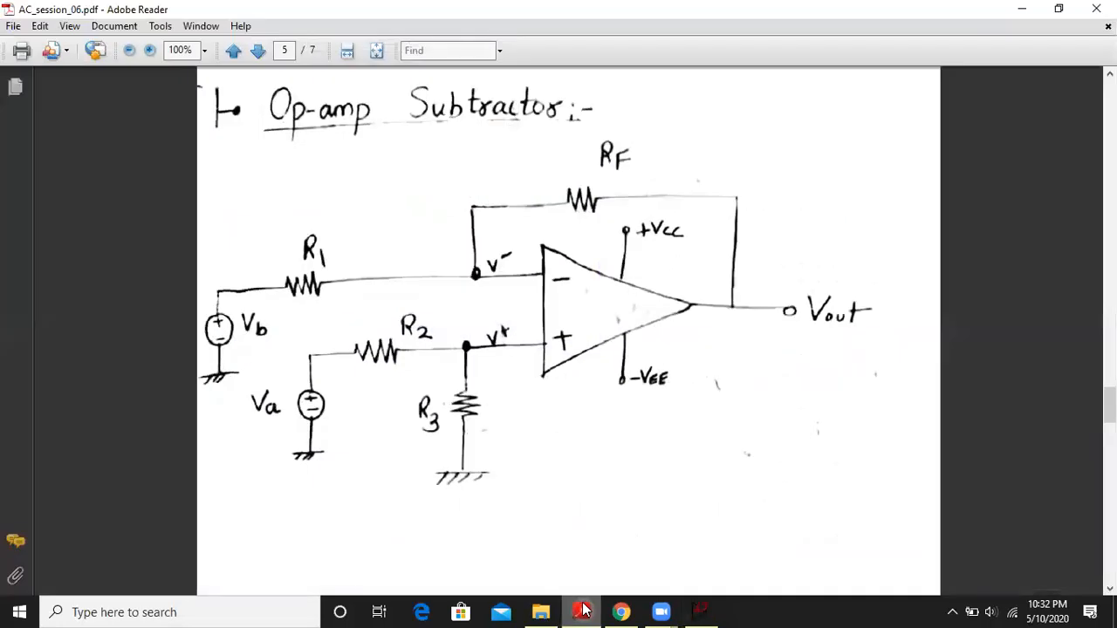
pyautogui.click(581, 611)
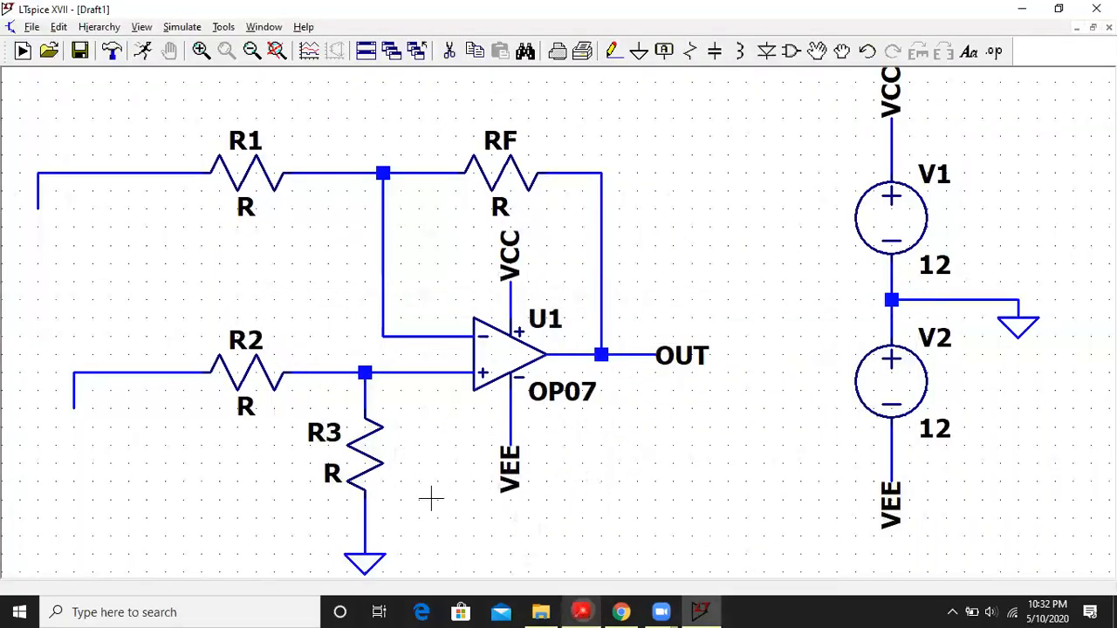
pyautogui.click(581, 612)
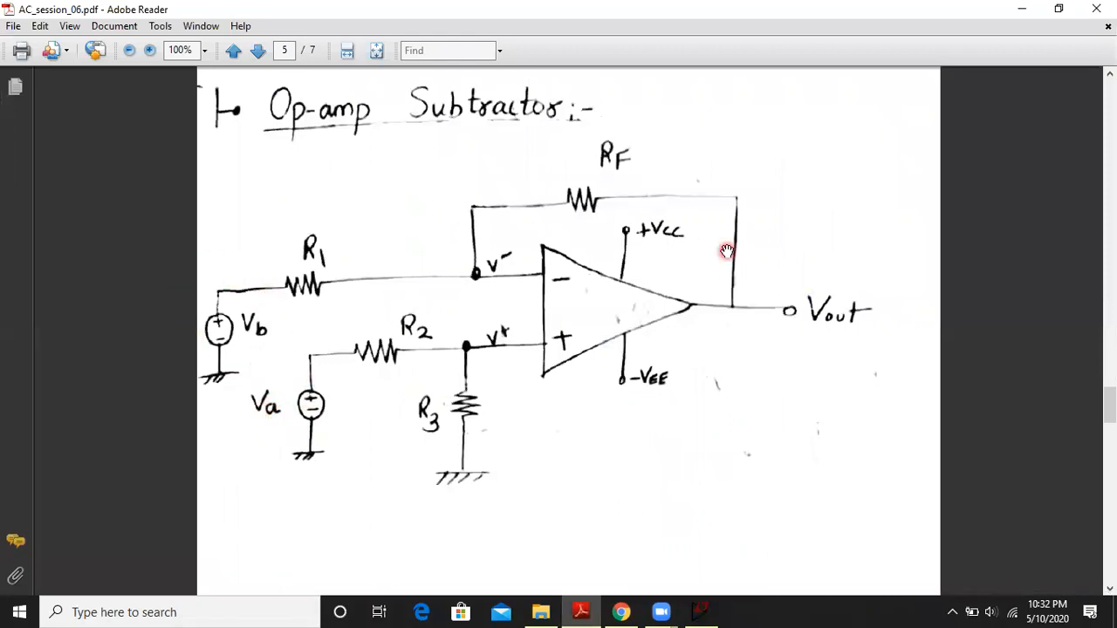
pyautogui.click(1022, 8)
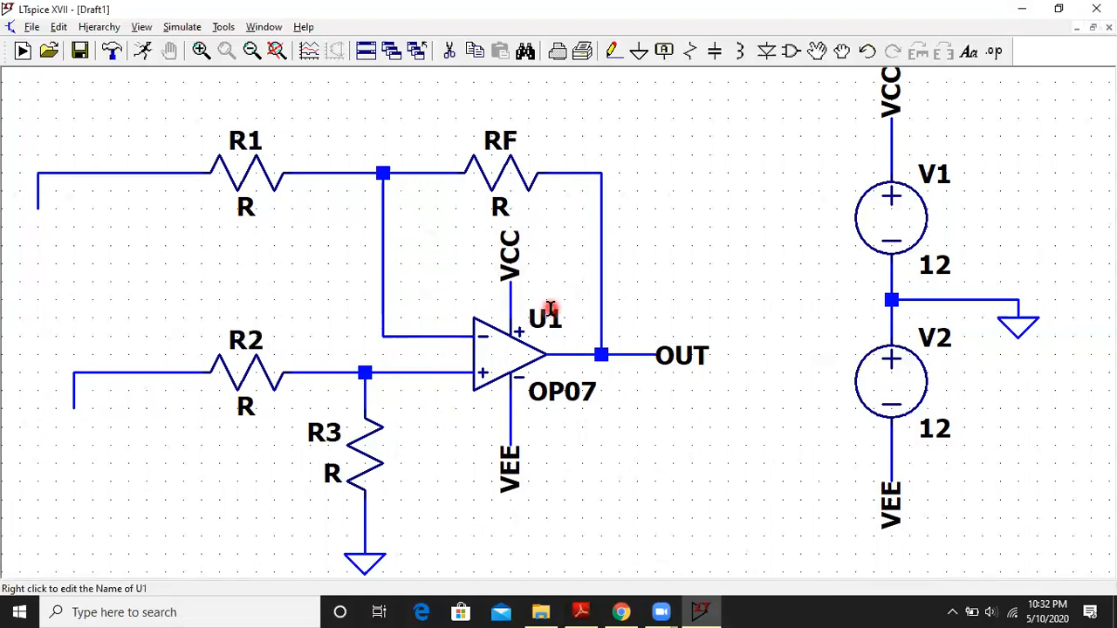
pyautogui.click(791, 53)
pyautogui.write('vol')
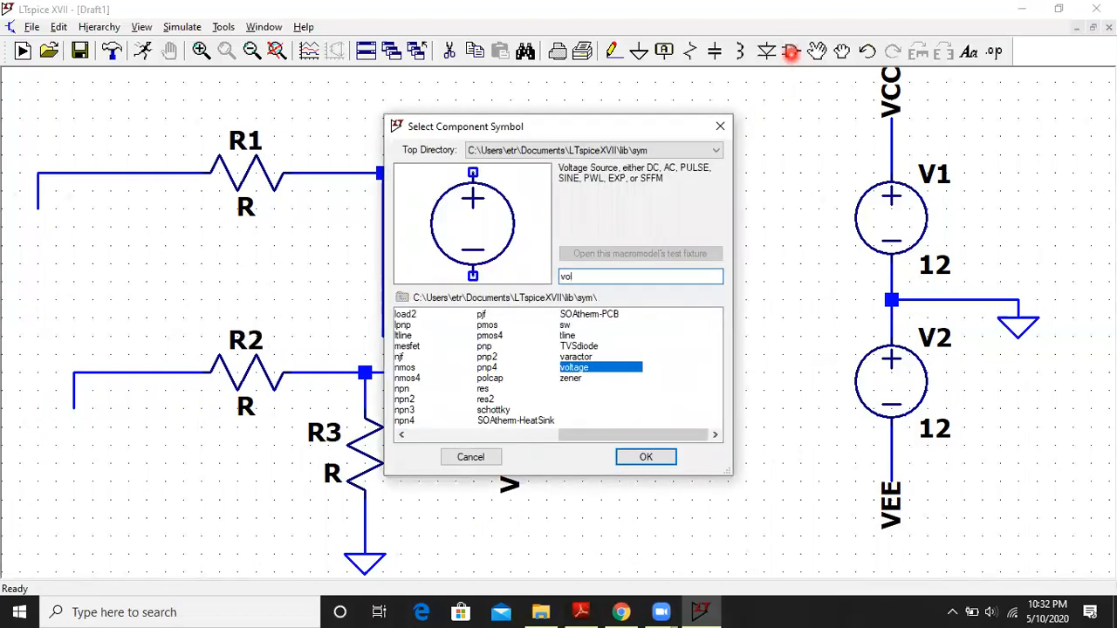
pyautogui.click(646, 457)
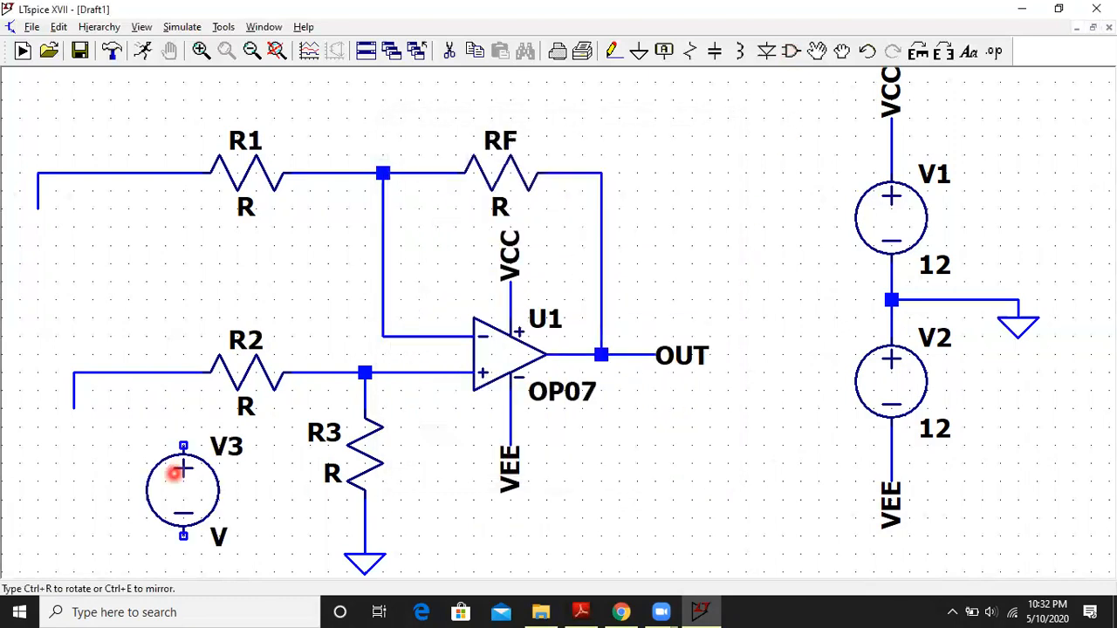
pyautogui.click(74, 443)
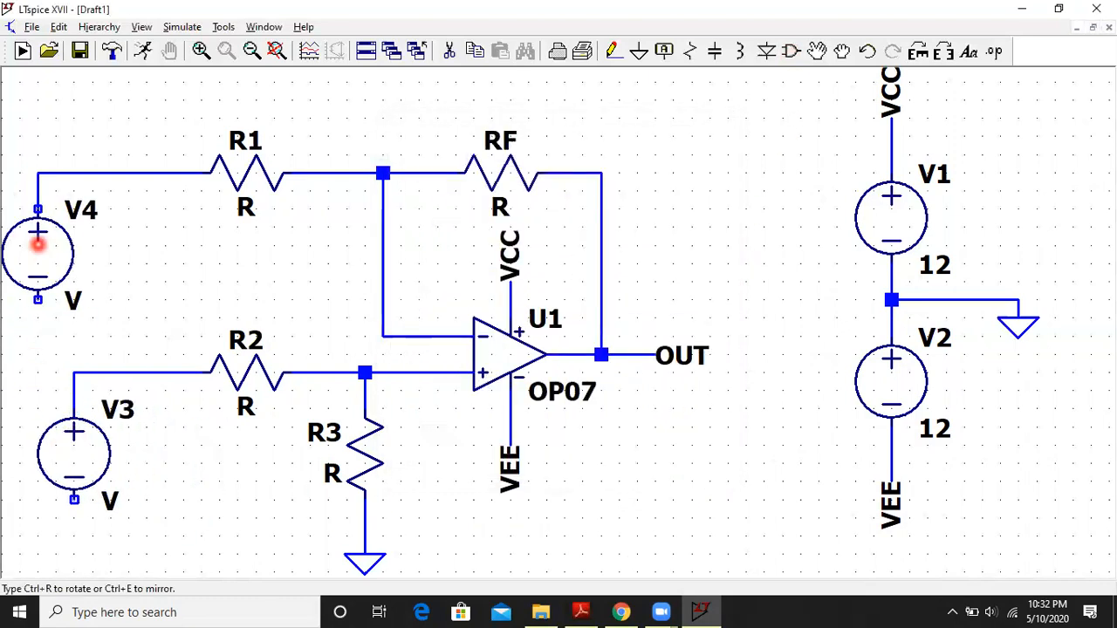
pyautogui.rightClick(133, 260)
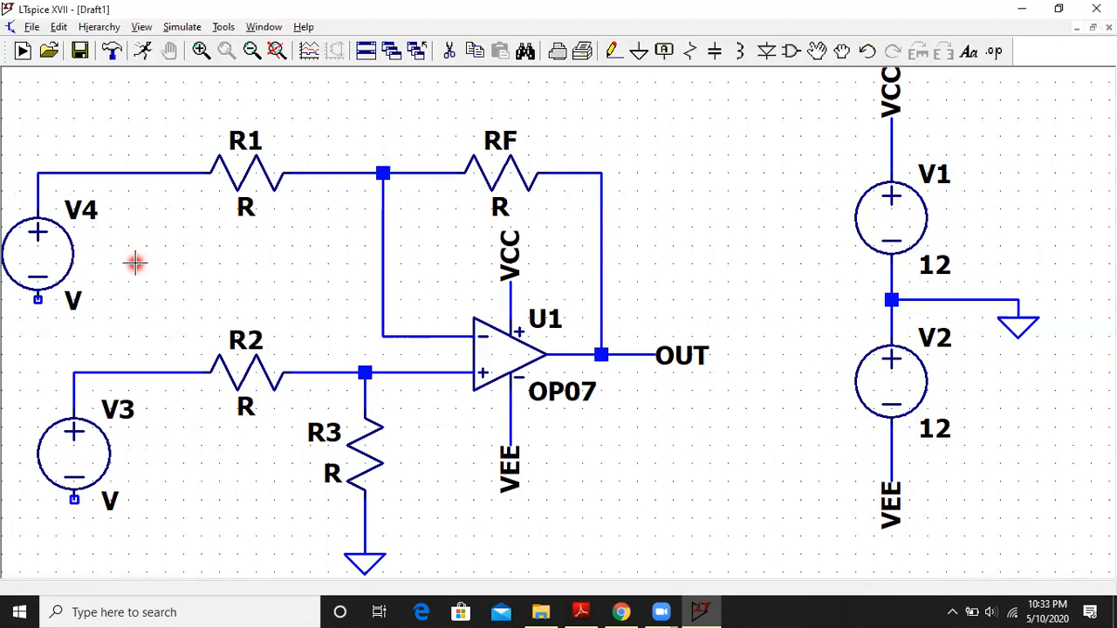
# Place the net label VA on the input wires of both R1 and R2.
pyautogui.rightClick(69, 175)
pyautogui.click(89, 208)
pyautogui.write('VA')
pyautogui.press('Return')
pyautogui.click(70, 173)
pyautogui.click(110, 371)
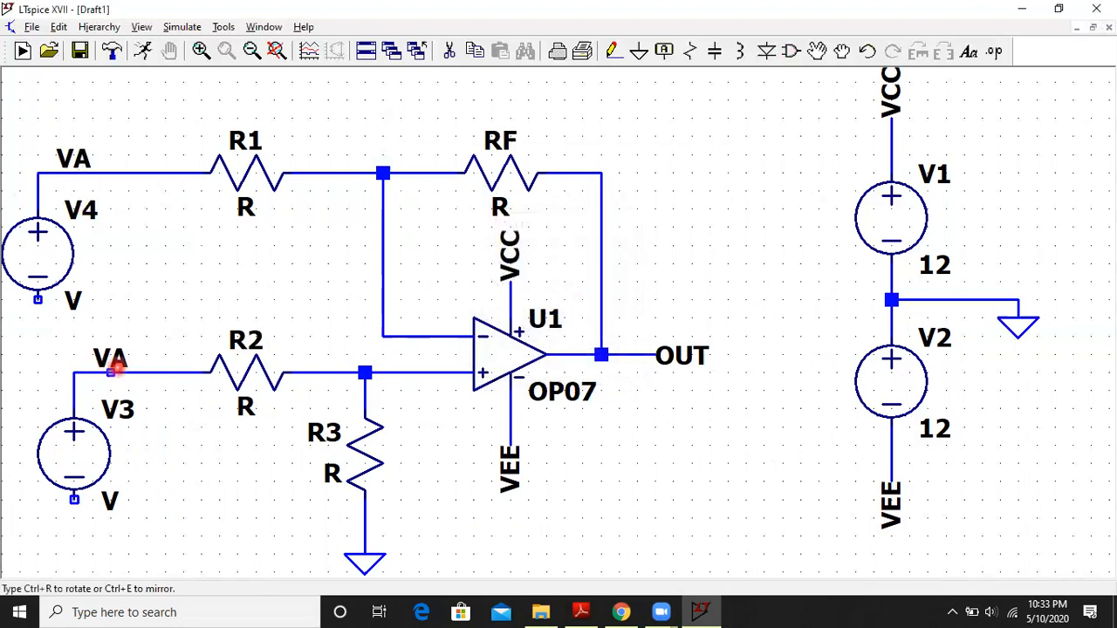
# Rename the net label on the wire between V4 and R1 as Vb.
pyautogui.rightClick(74, 166)
pyautogui.rightClick(75, 162)
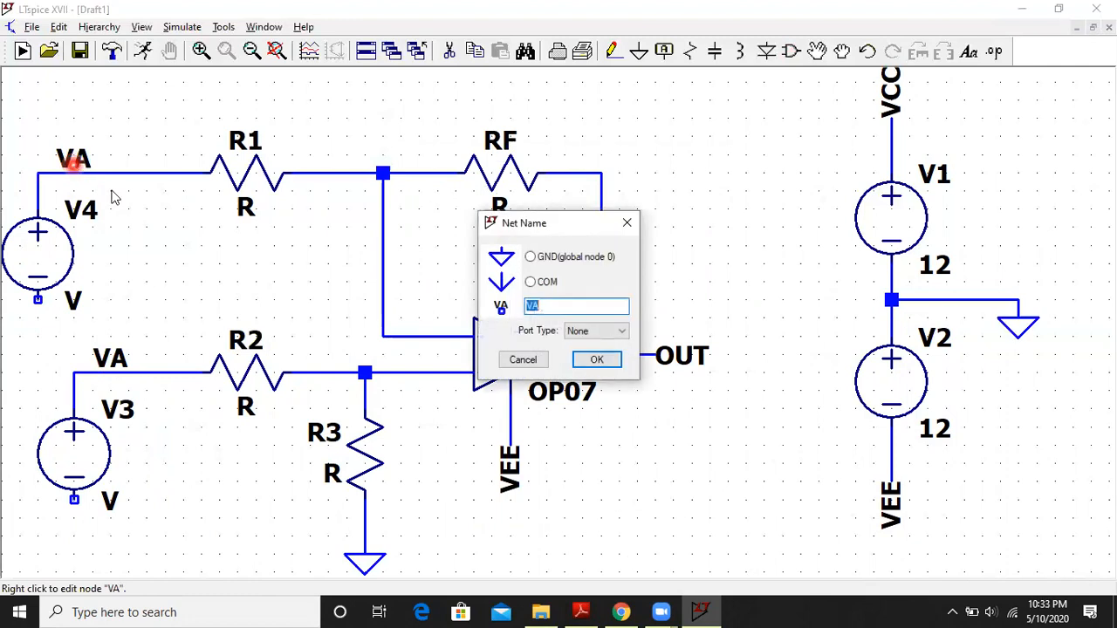
pyautogui.write('V')
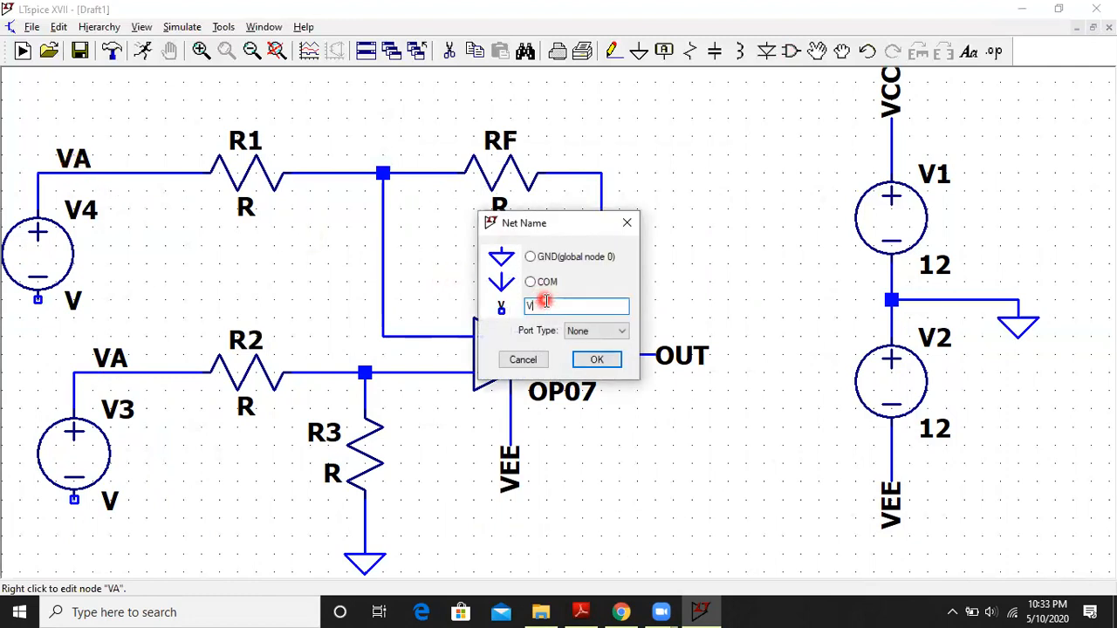
pyautogui.write('b')
pyautogui.press('Return')
# Extend a short open wire downward from the negative terminal of voltage source V4.
pyautogui.click(615, 51)
pyautogui.click(36, 299)
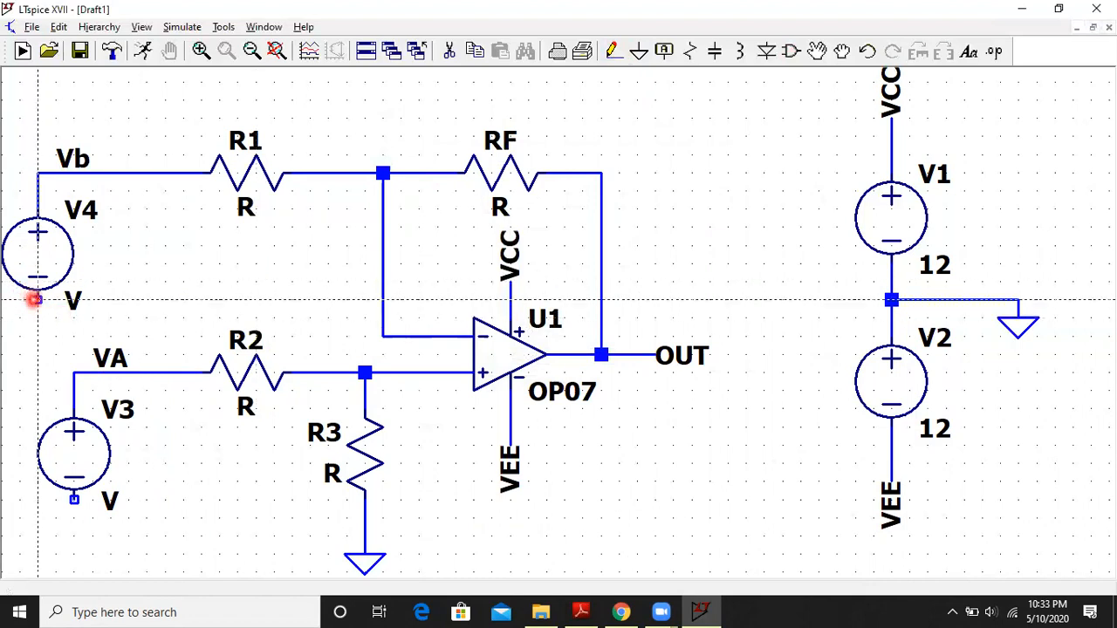
pyautogui.click(38, 336)
pyautogui.rightClick(500, 112)
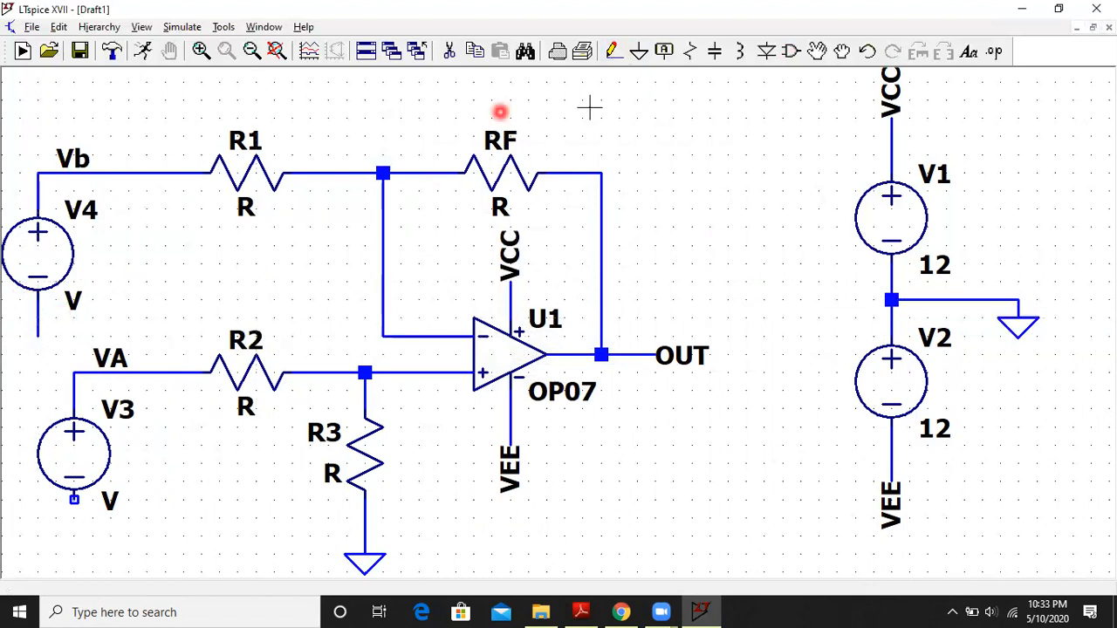
# Extend a short open wire downward from the negative terminal of voltage source V3.
pyautogui.click(73, 499)
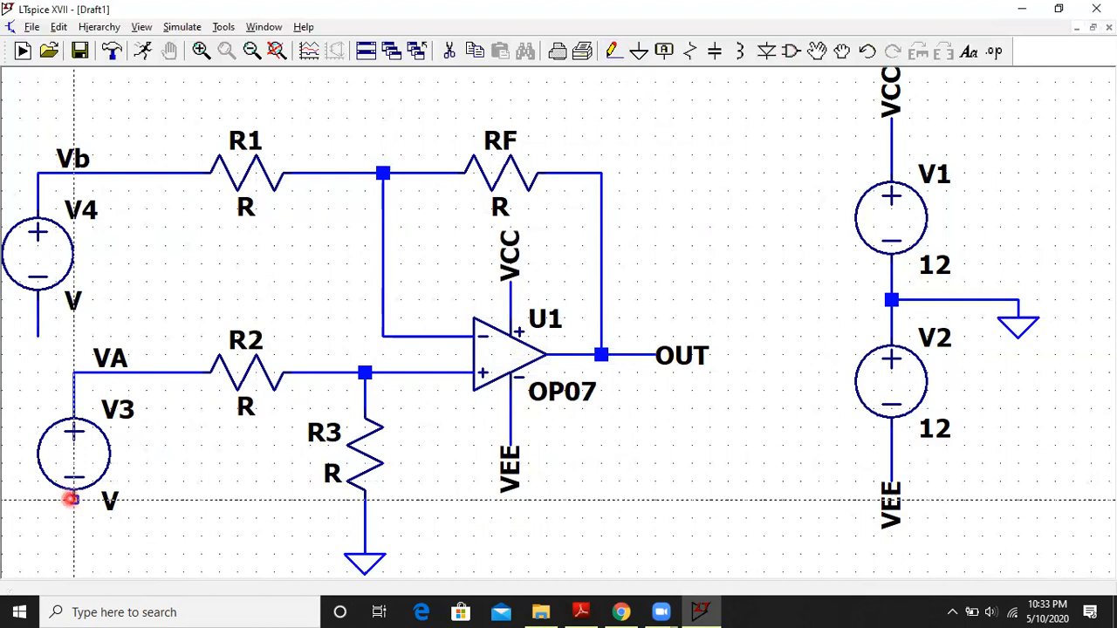
pyautogui.click(74, 532)
pyautogui.rightClick(129, 406)
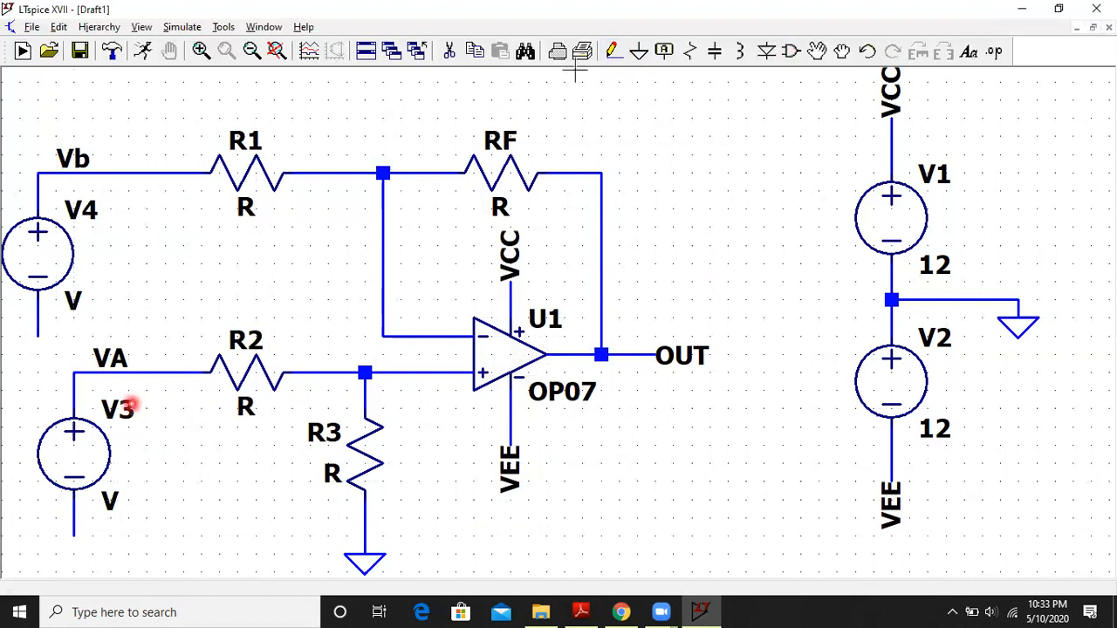
# Place ground symbols at the open lower wire ends of voltage sources V4 and V3.
pyautogui.click(638, 50)
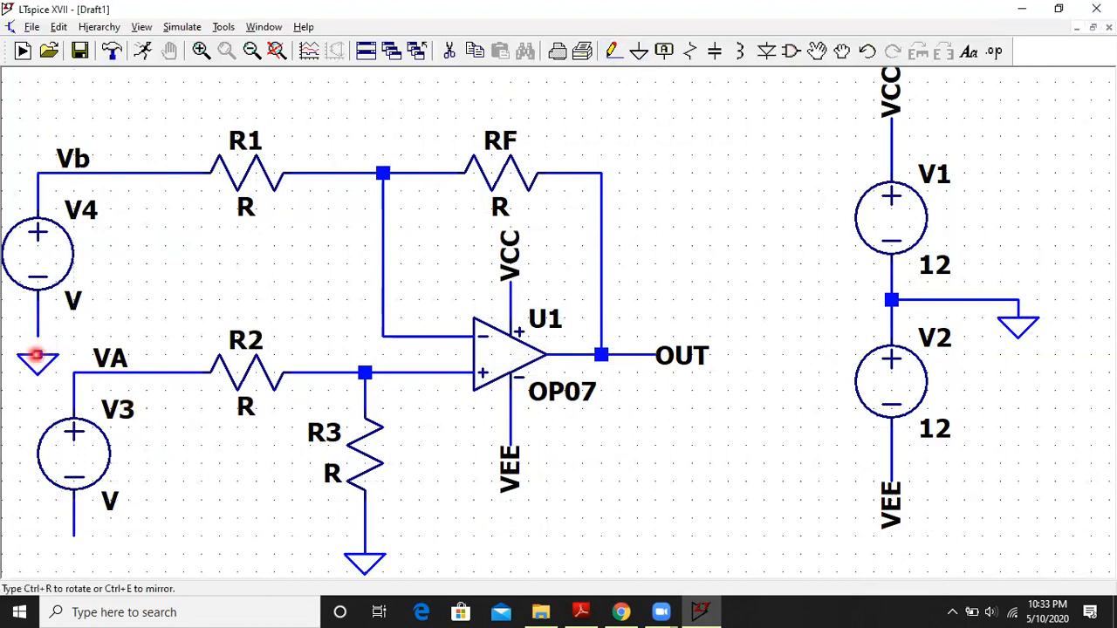
pyautogui.click(36, 337)
pyautogui.click(73, 532)
pyautogui.rightClick(192, 493)
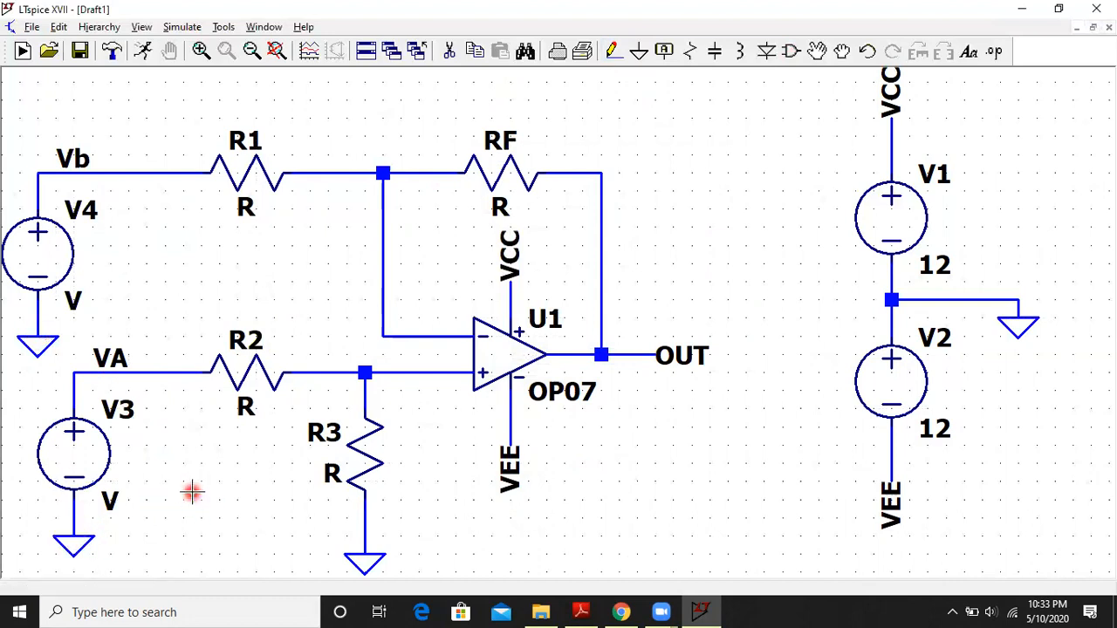
# Switch to Adobe Reader and examine the subtractor's Vout formula on page 6 of AC_session_06.pdf.
pyautogui.moveTo(611, 441); pyautogui.dragTo(647, 404)
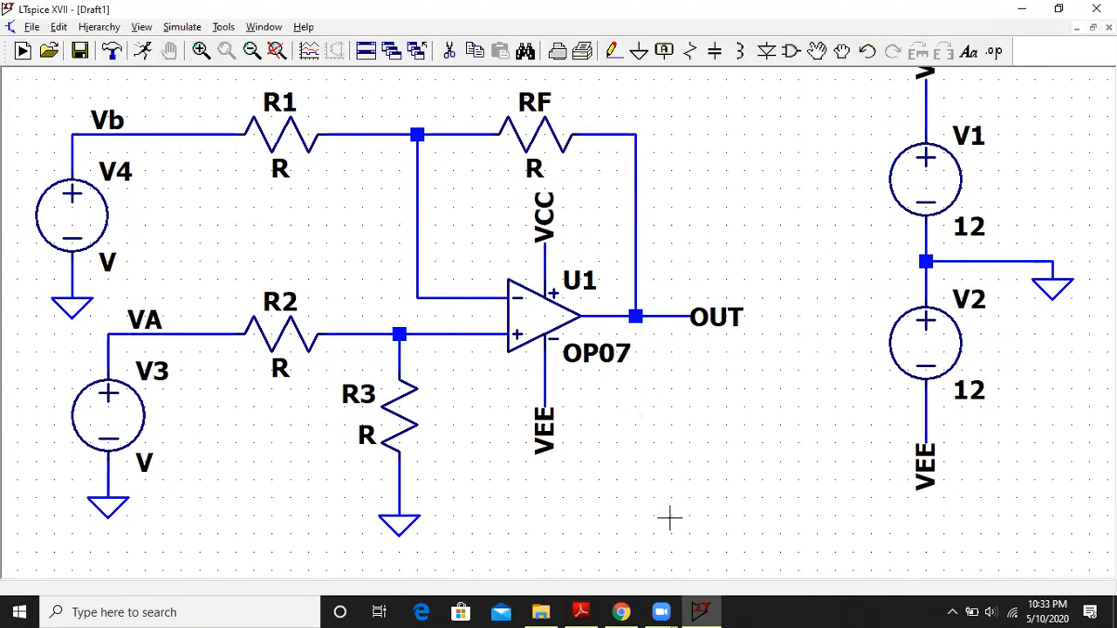
pyautogui.click(580, 611)
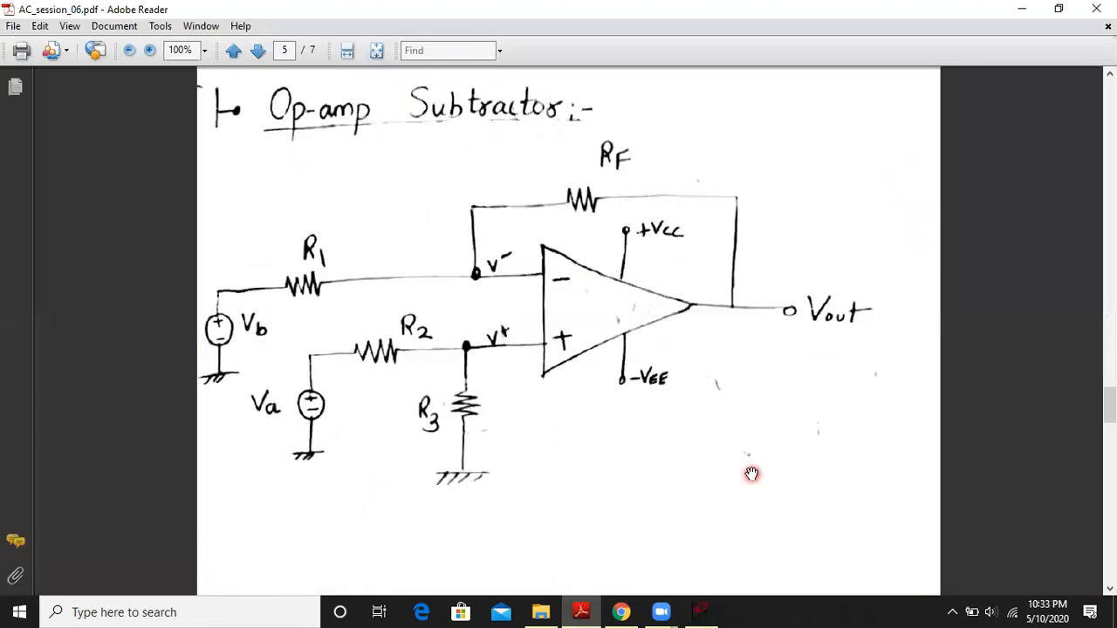
pyautogui.scroll(-3, 752, 474)
pyautogui.scroll(-15, 751, 474)
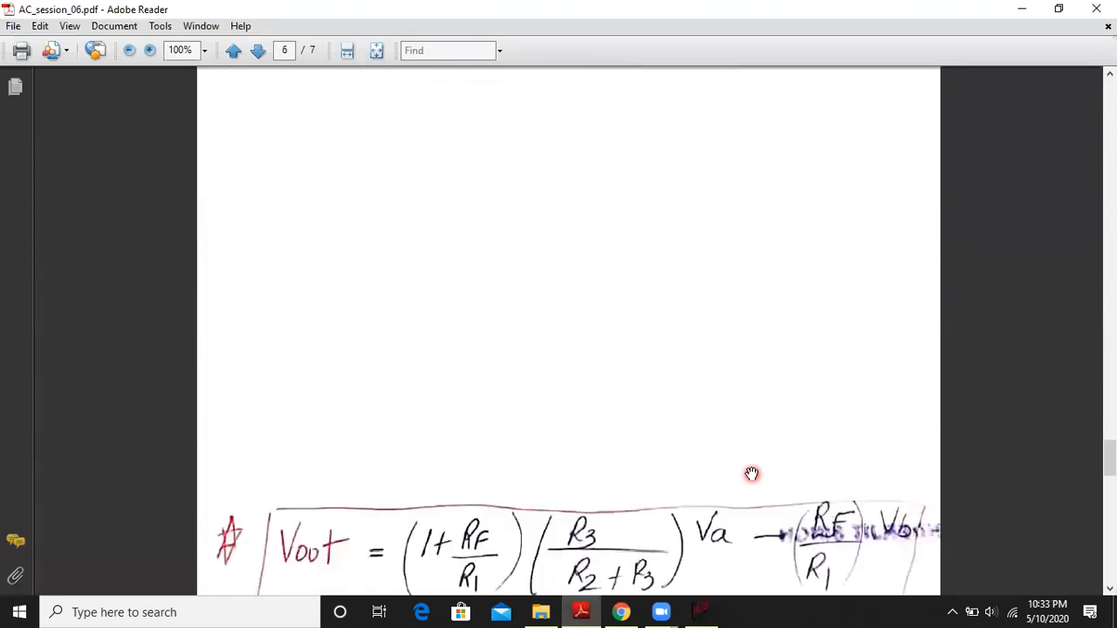
pyautogui.scroll(-1, 751, 473)
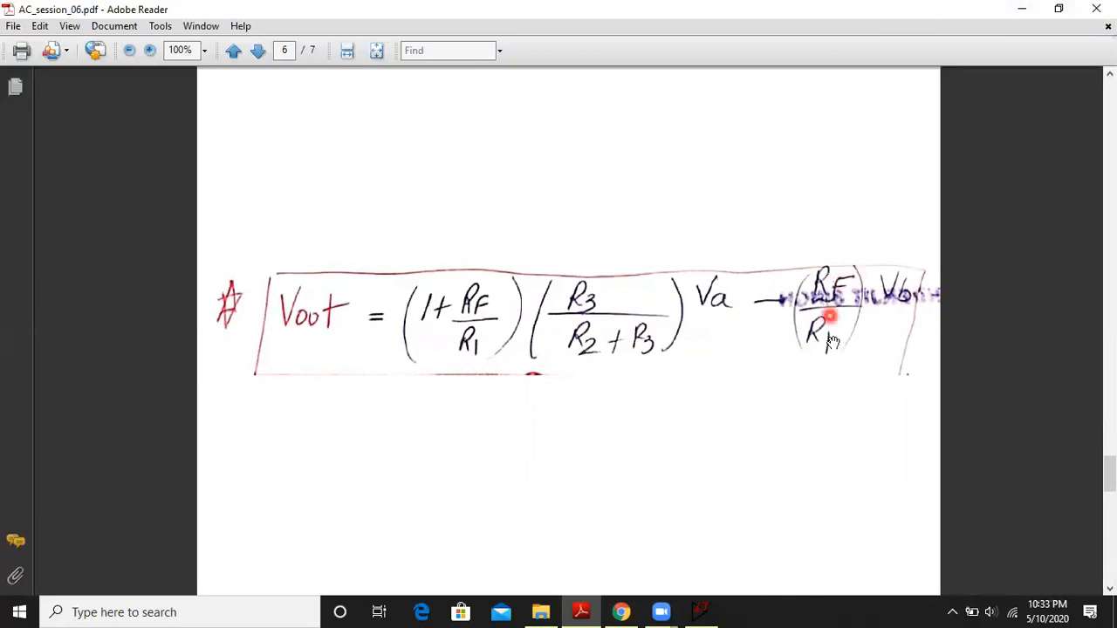
# Restore the PDF to a floating window over the schematic and fit the page width so the whole Vout formula shows.
pyautogui.doubleClick(923, 9)
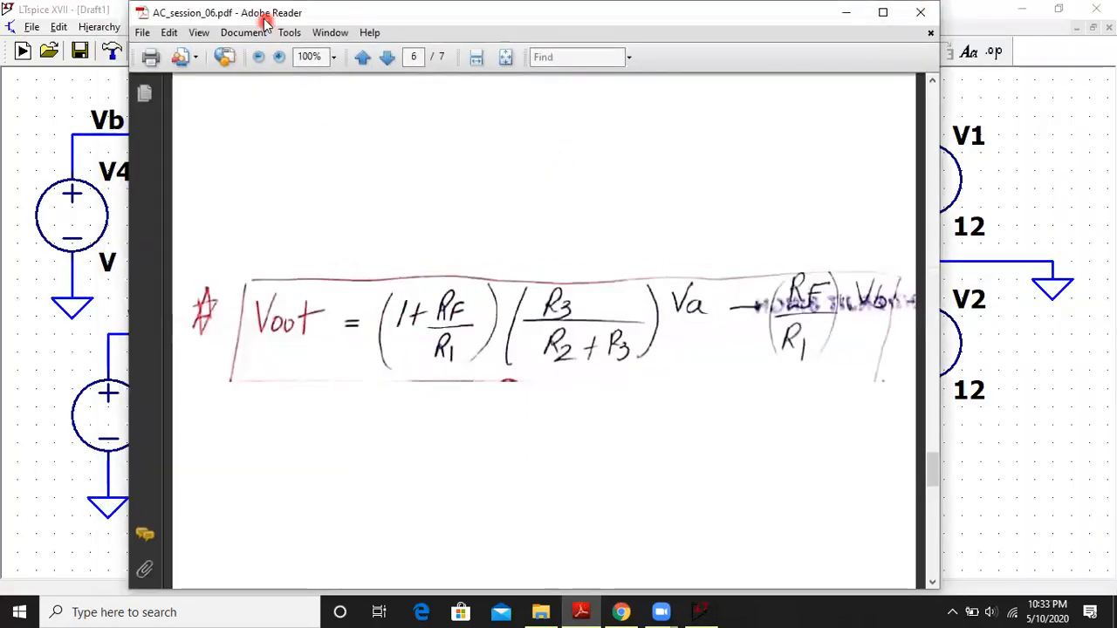
pyautogui.moveTo(256, 14); pyautogui.dragTo(665, 166)
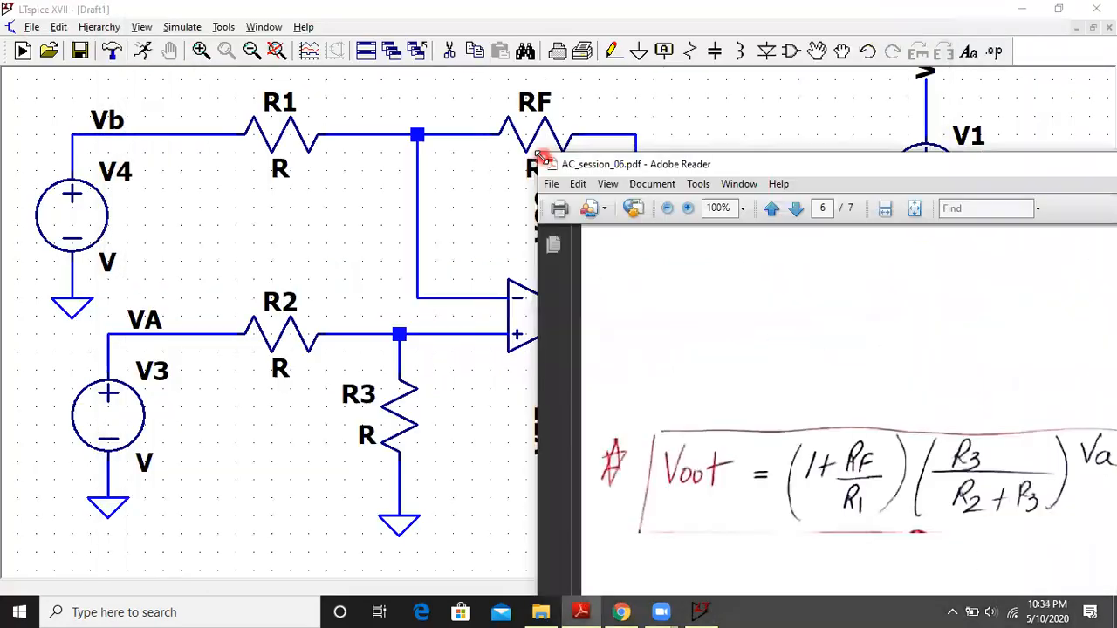
pyautogui.moveTo(540, 155); pyautogui.dragTo(831, 328)
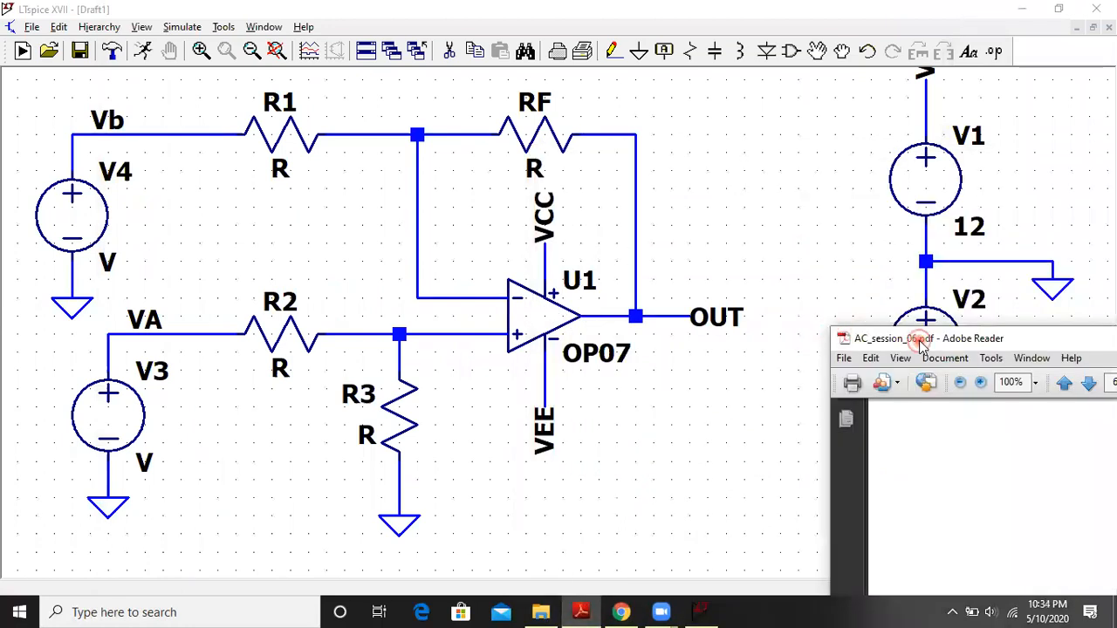
pyautogui.moveTo(920, 345); pyautogui.dragTo(658, 123)
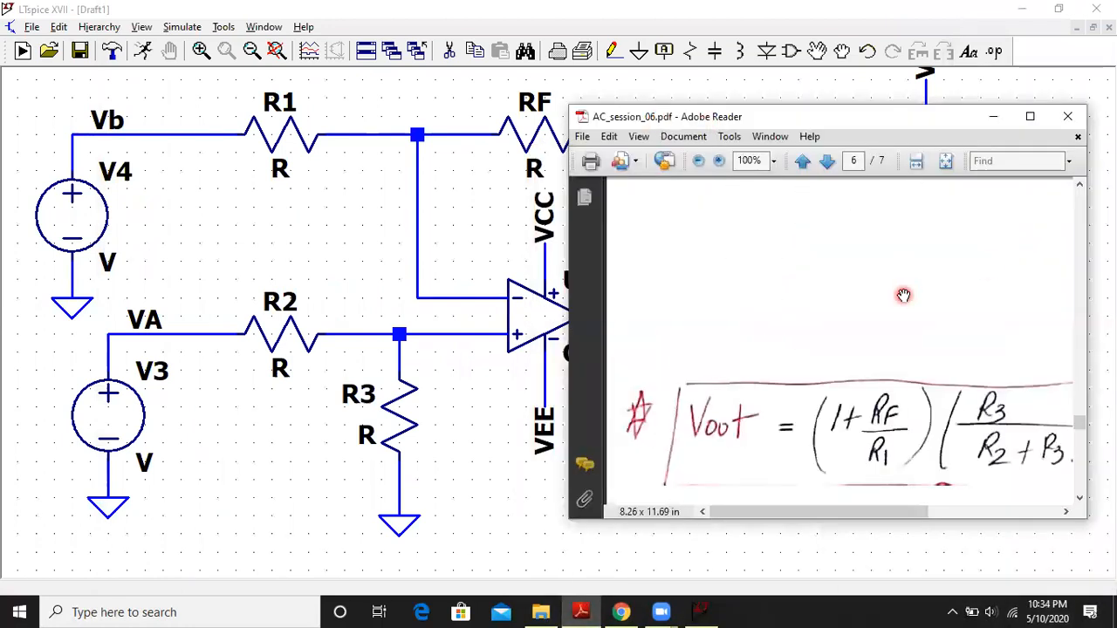
pyautogui.hotkey('ctrl', '-')
pyautogui.hotkey('ctrl', '2')
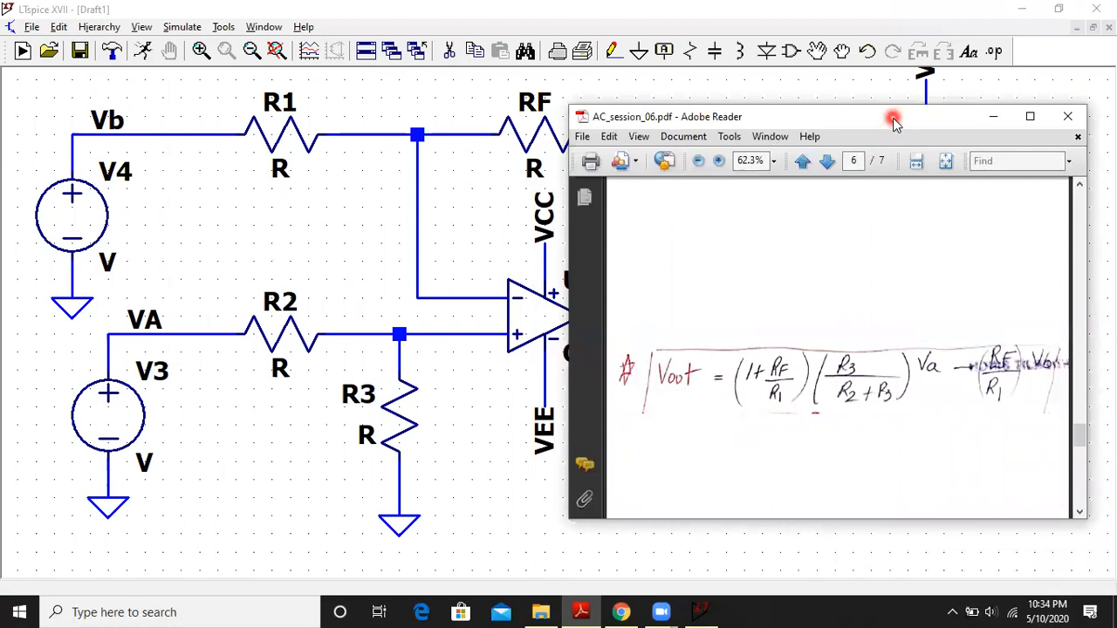
pyautogui.moveTo(893, 117); pyautogui.dragTo(956, 97)
# Restore LTspice to a floating window, move it to the screen corner and enlarge it so the full circuit is readable.
pyautogui.doubleClick(900, 3)
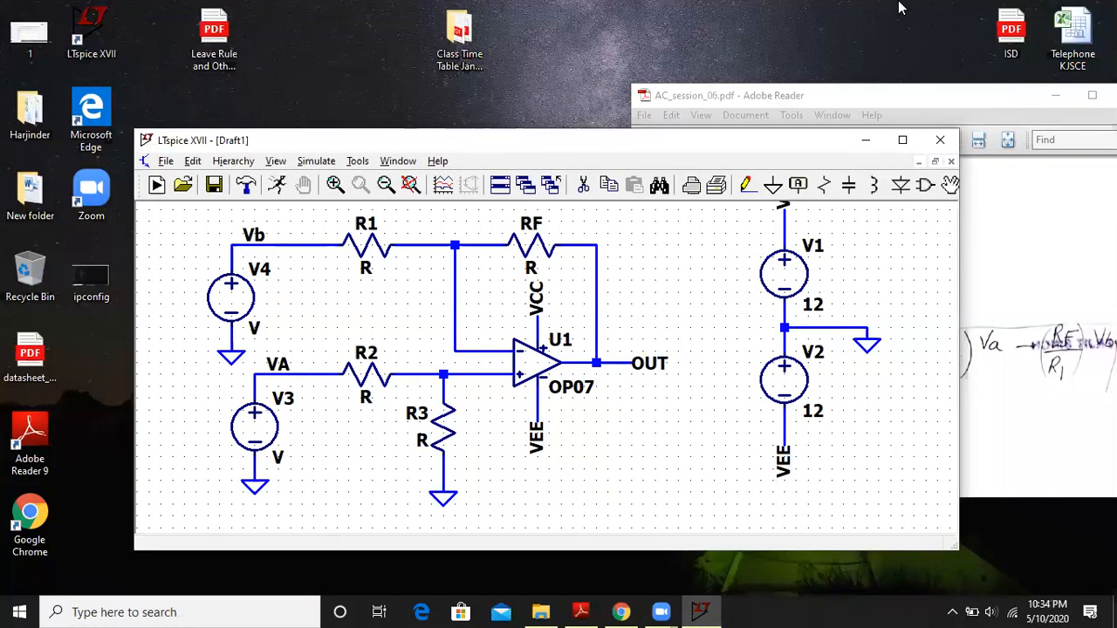
pyautogui.moveTo(811, 139); pyautogui.dragTo(669, 13)
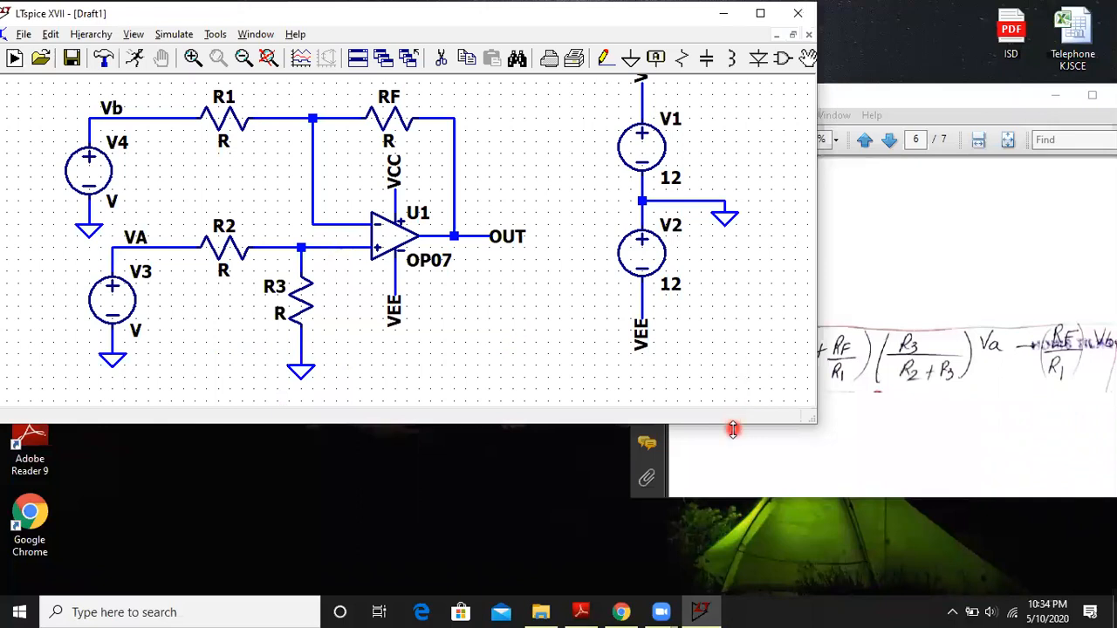
pyautogui.moveTo(733, 428); pyautogui.dragTo(737, 535)
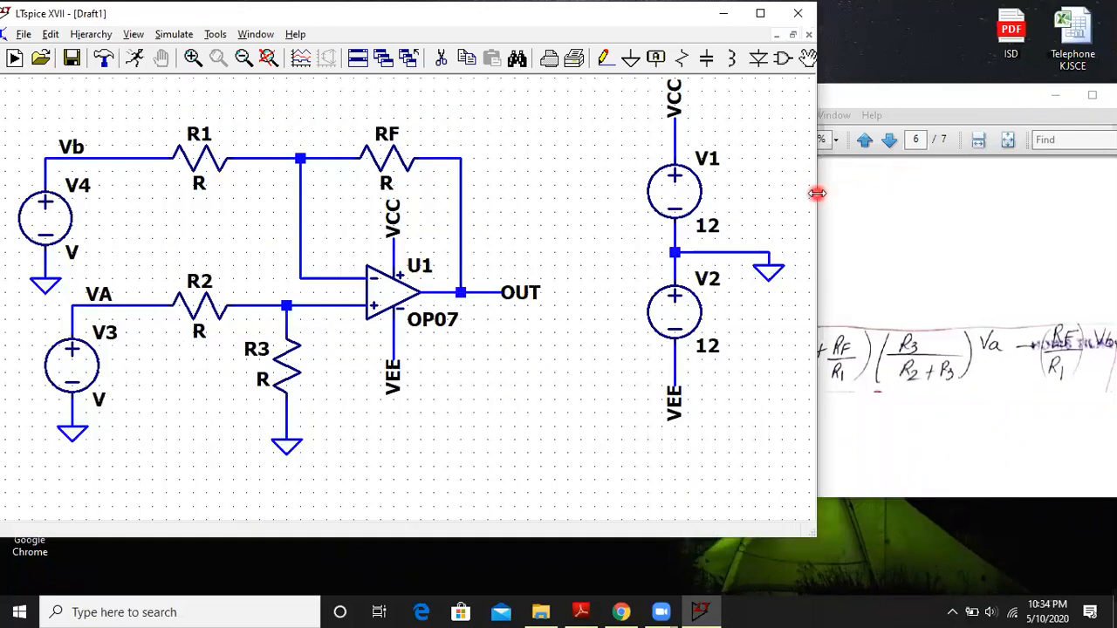
pyautogui.moveTo(816, 193); pyautogui.dragTo(917, 187)
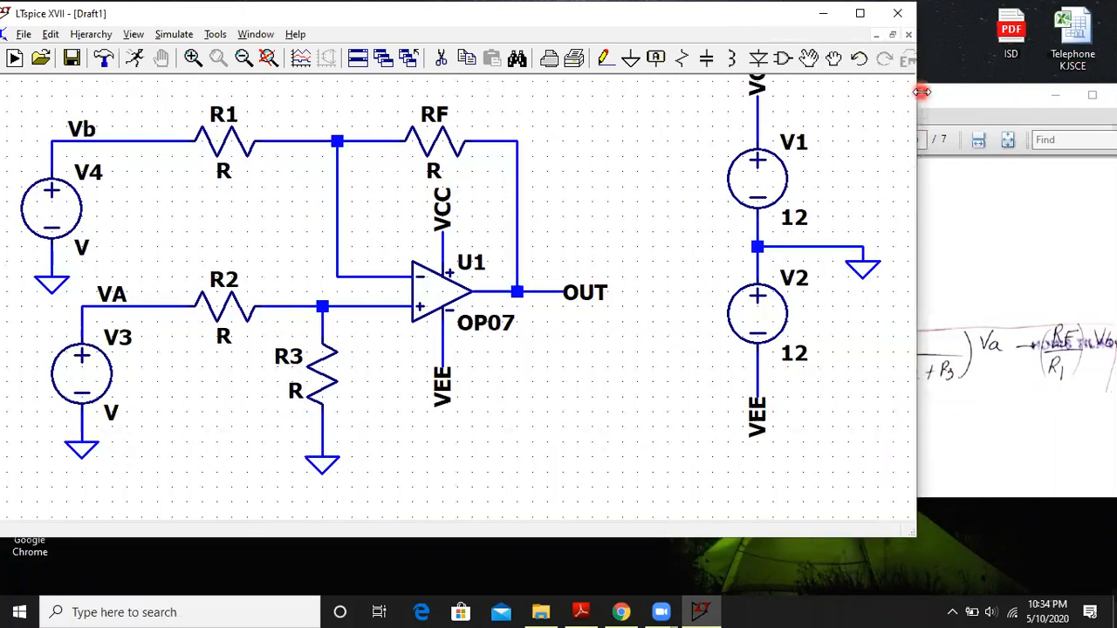
pyautogui.moveTo(923, 91); pyautogui.dragTo(1014, 90)
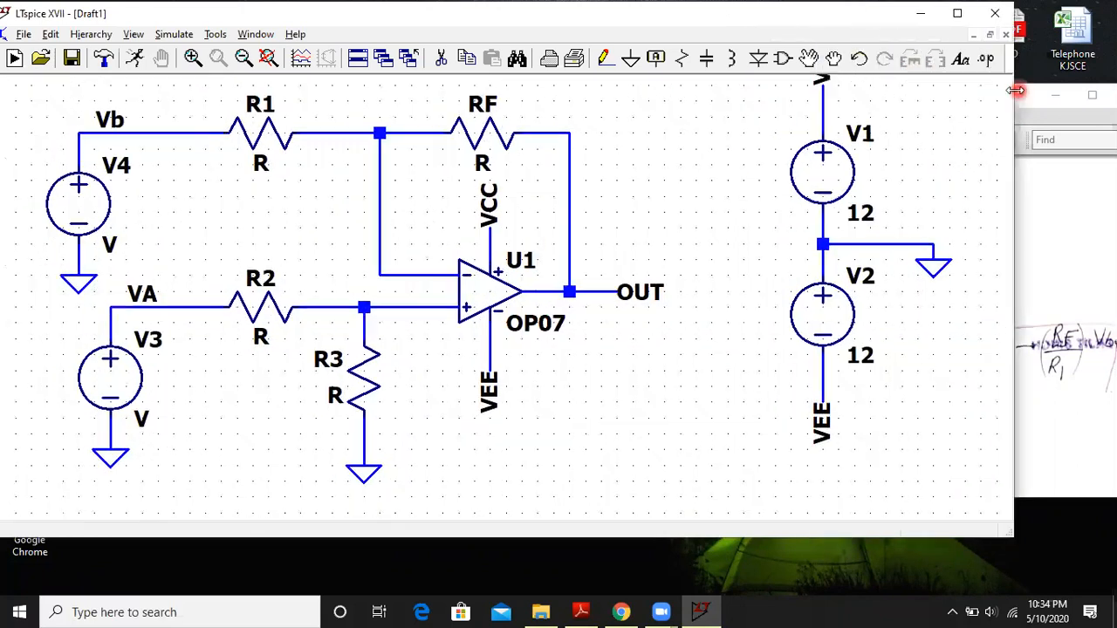
# Start a new schematic comment and arrange the PDF window so the Vout formula is readable beside the text dialog.
pyautogui.click(961, 59)
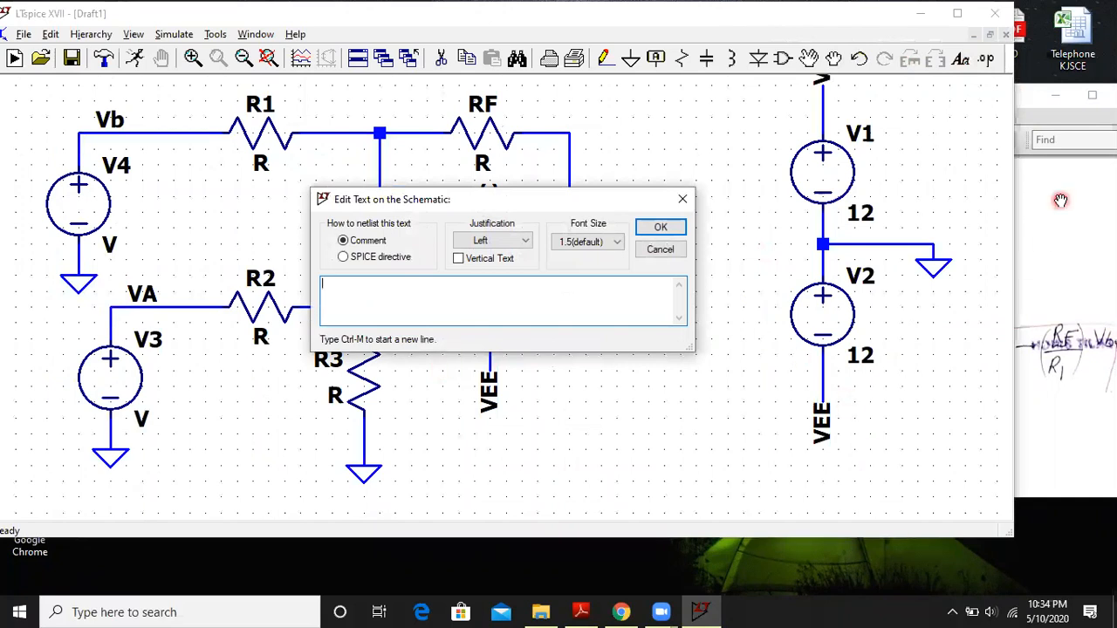
pyautogui.click(1030, 105)
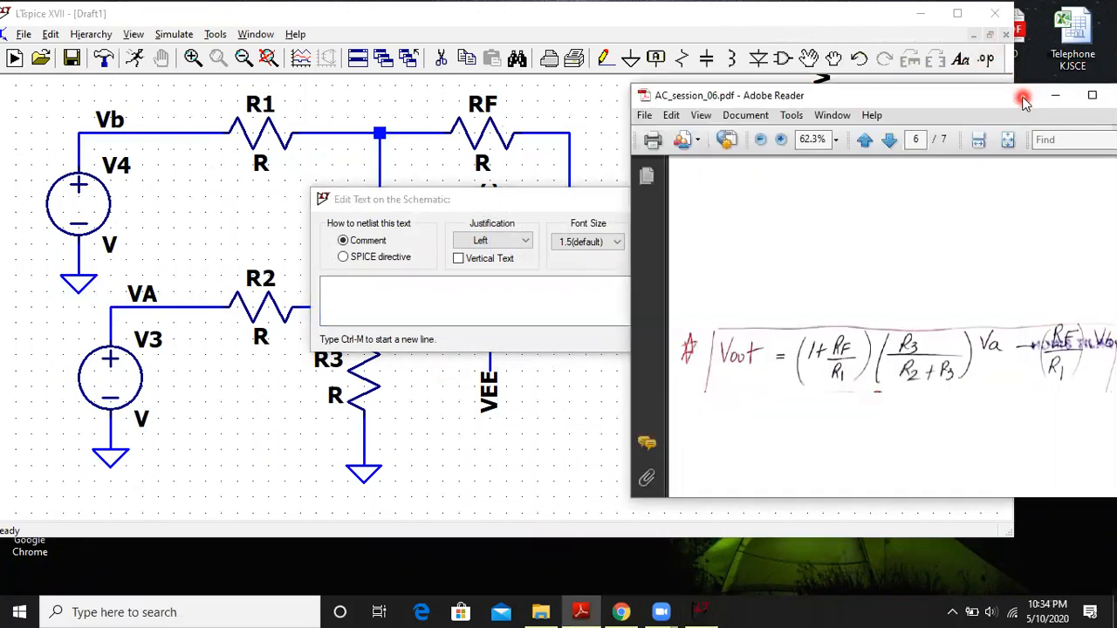
pyautogui.moveTo(1025, 101); pyautogui.dragTo(859, 369)
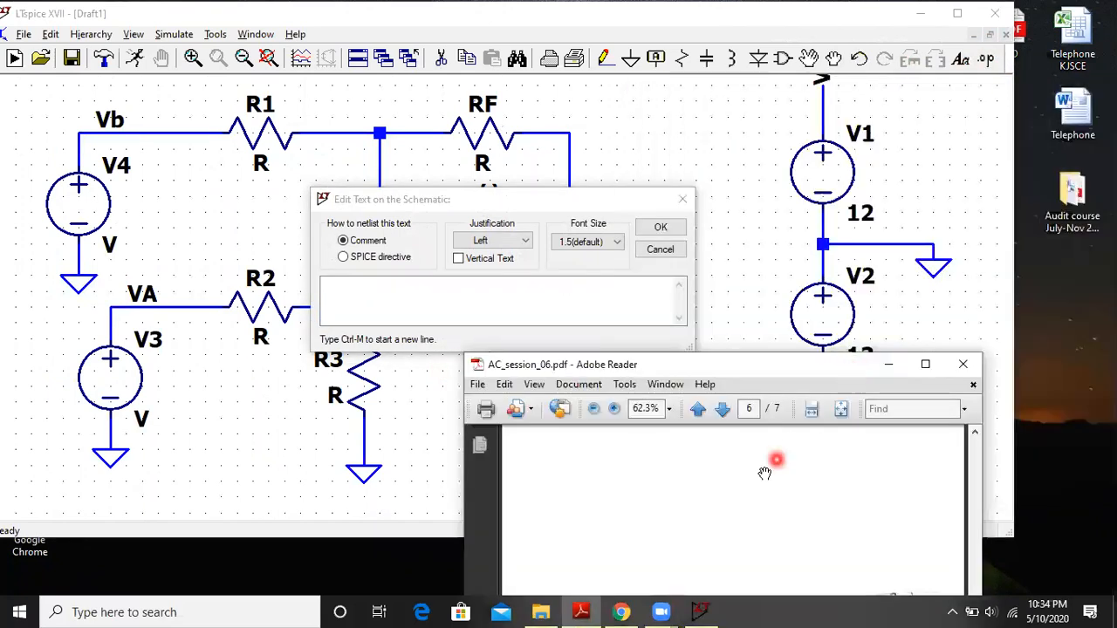
pyautogui.scroll(-3, 757, 484)
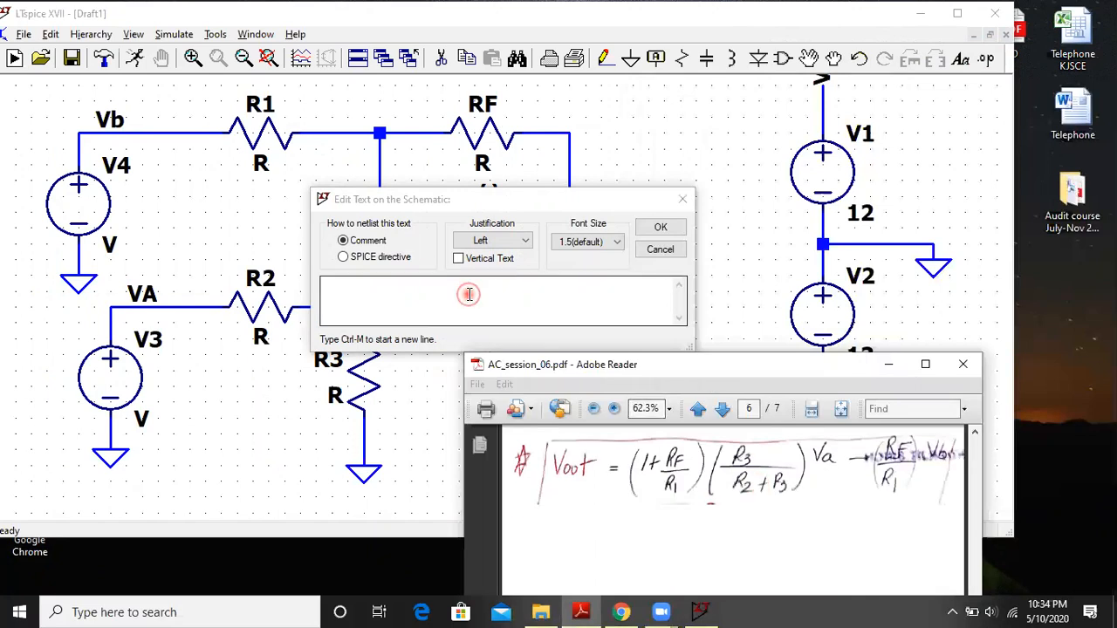
pyautogui.click(461, 291)
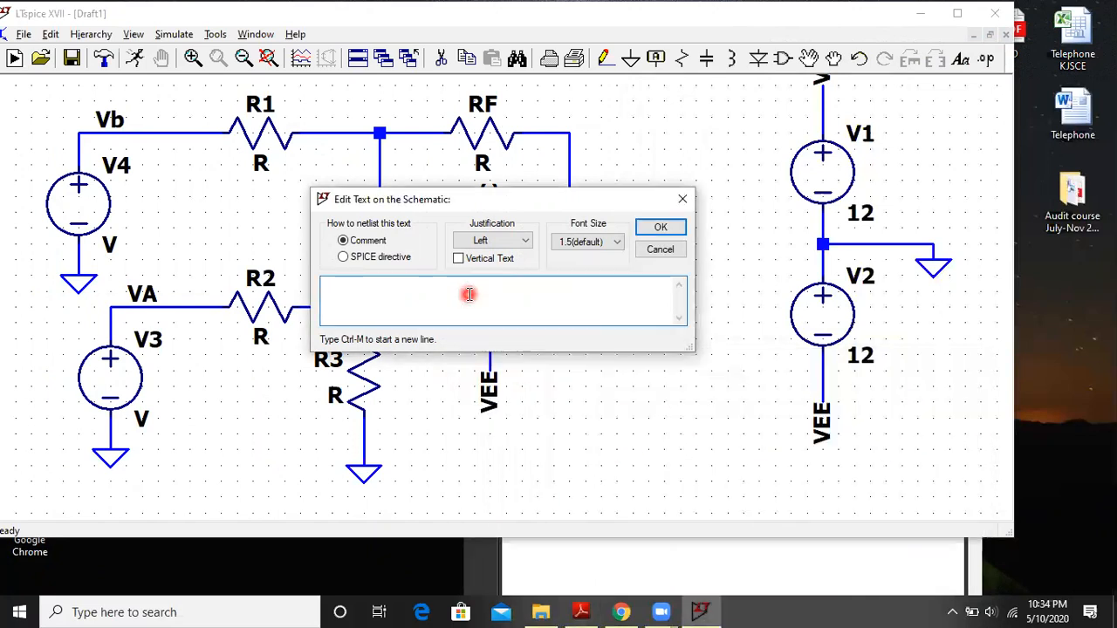
pyautogui.click(973, 541)
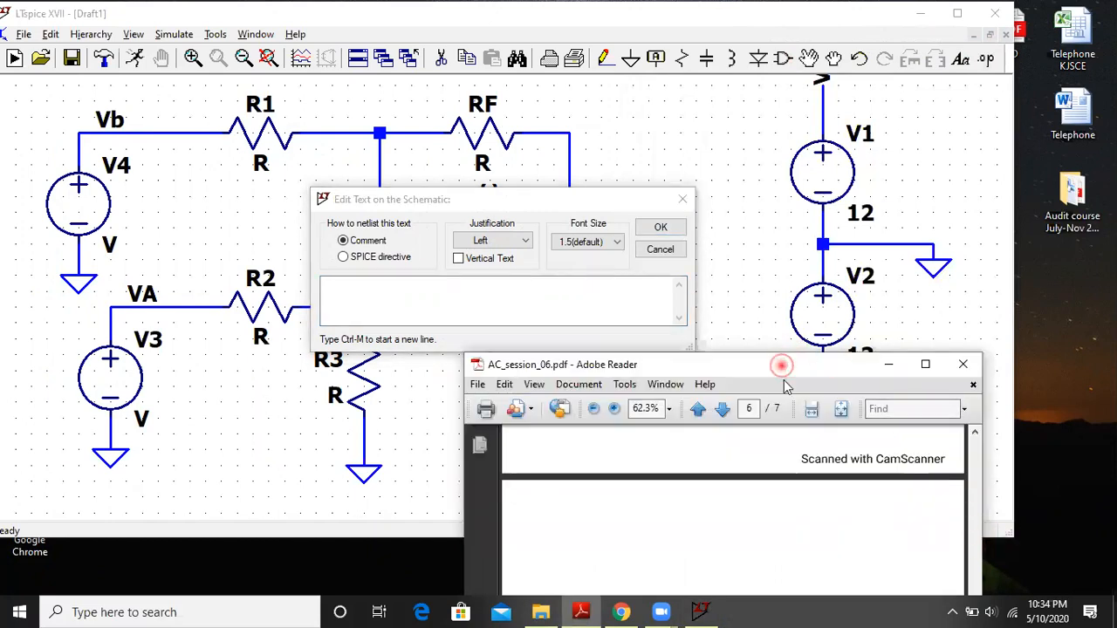
pyautogui.moveTo(783, 384); pyautogui.dragTo(1007, 187)
pyautogui.click(1010, 106)
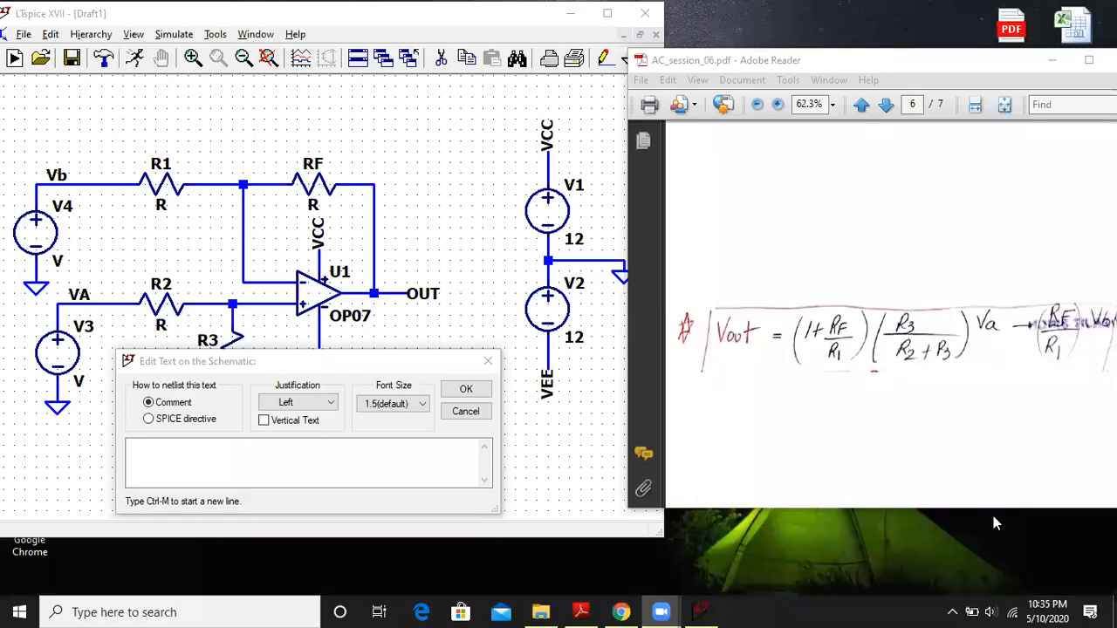
# Enter the comment text VOUT = (1 + RF/R1) (R3/(R2+R3) VA - (RF/R1) VB and minimize the PDF window.
pyautogui.click(357, 453)
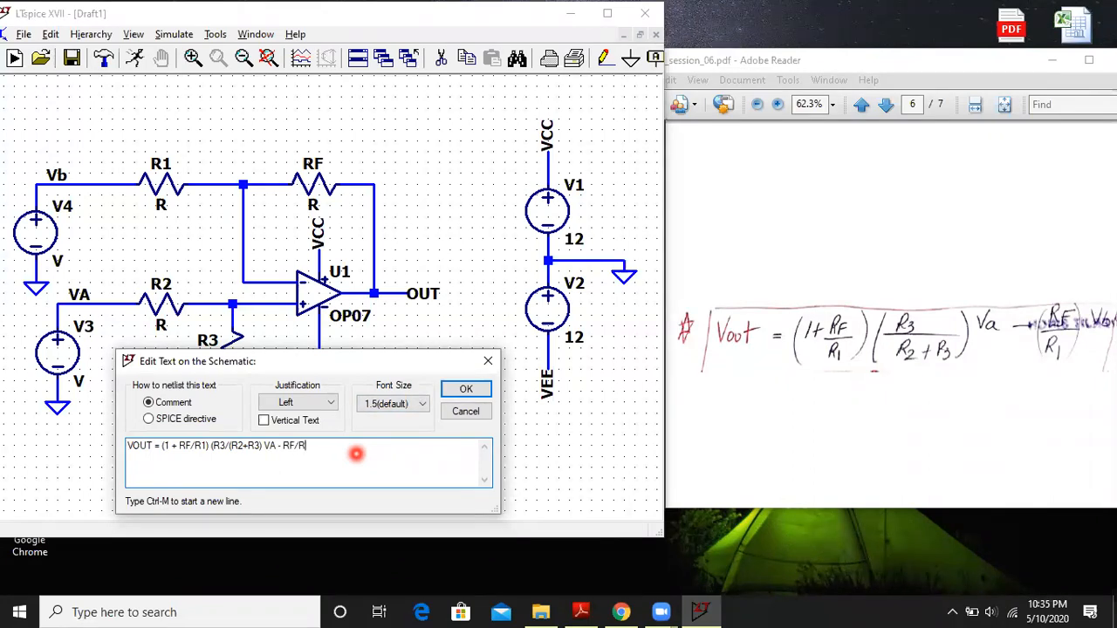
pyautogui.write('(')
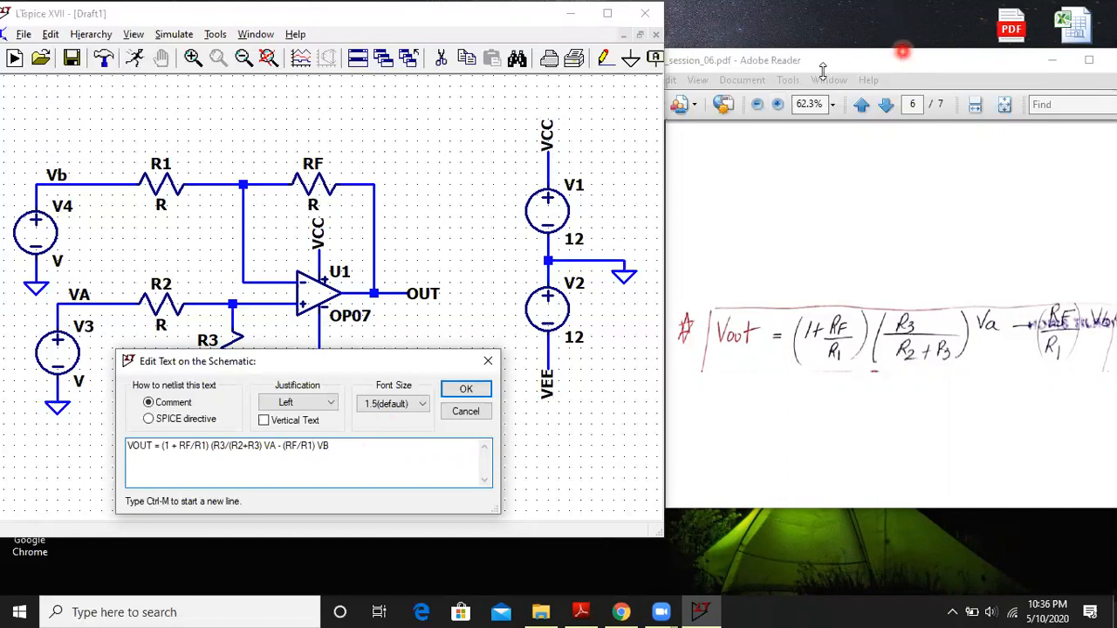
pyautogui.moveTo(822, 69); pyautogui.dragTo(821, 89)
pyautogui.click(1056, 79)
pyautogui.click(527, 111)
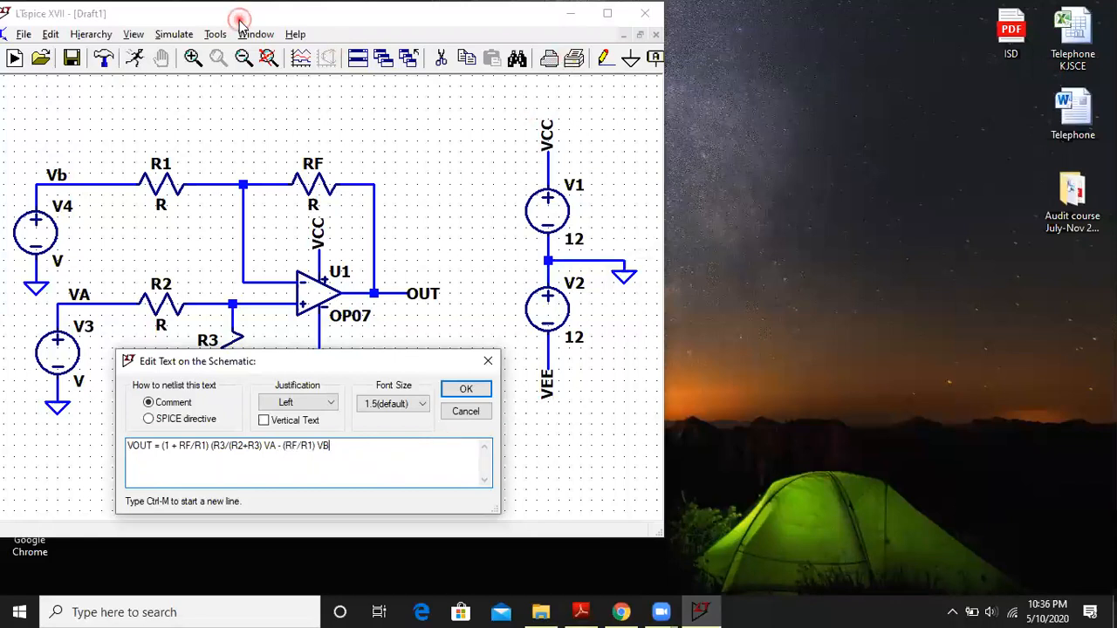
# Set the comment's font size to 2.5 and place the formula below the subtractor circuit.
pyautogui.click(469, 394)
pyautogui.click(411, 405)
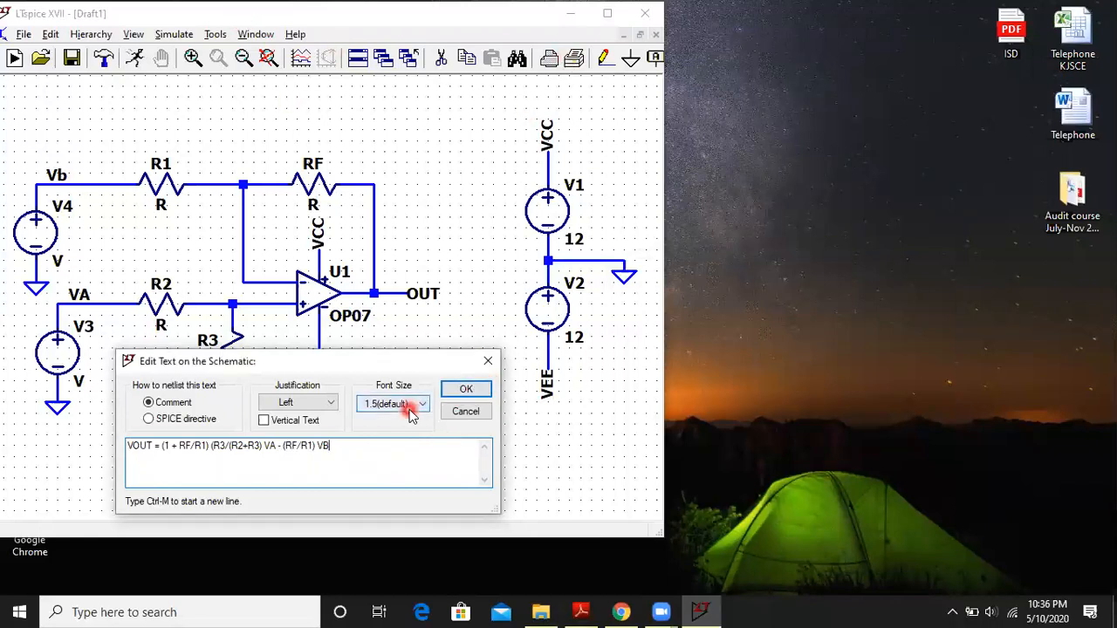
pyautogui.click(373, 460)
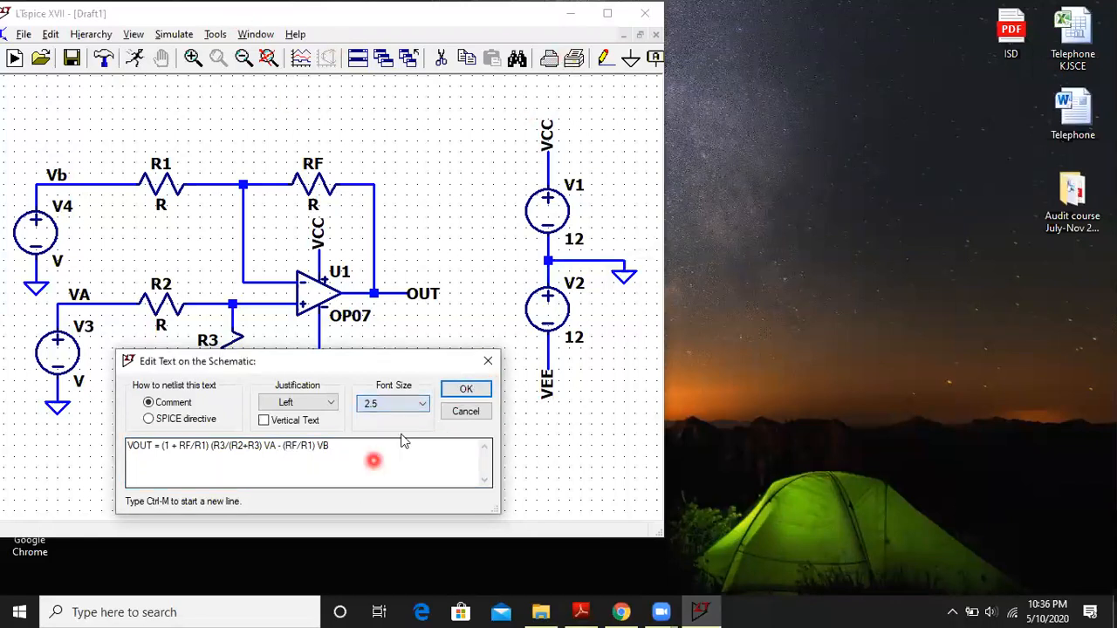
pyautogui.click(464, 389)
pyautogui.click(7, 451)
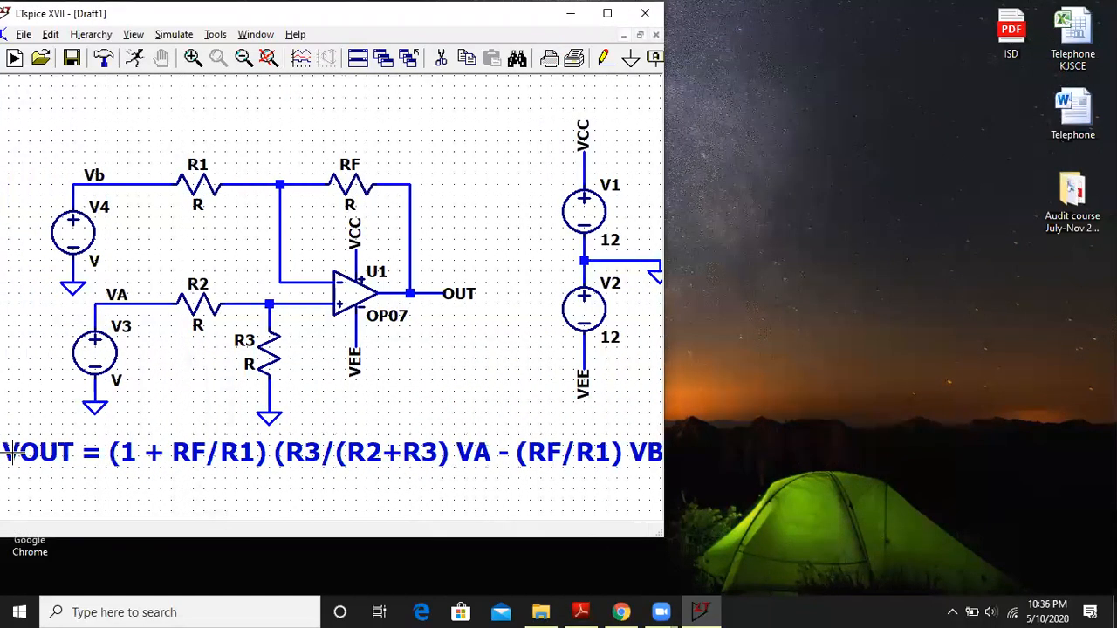
# Maximize LTspice and add the missing closing parenthesis after (R2+R3) in the VOUT formula comment.
pyautogui.doubleClick(215, 15)
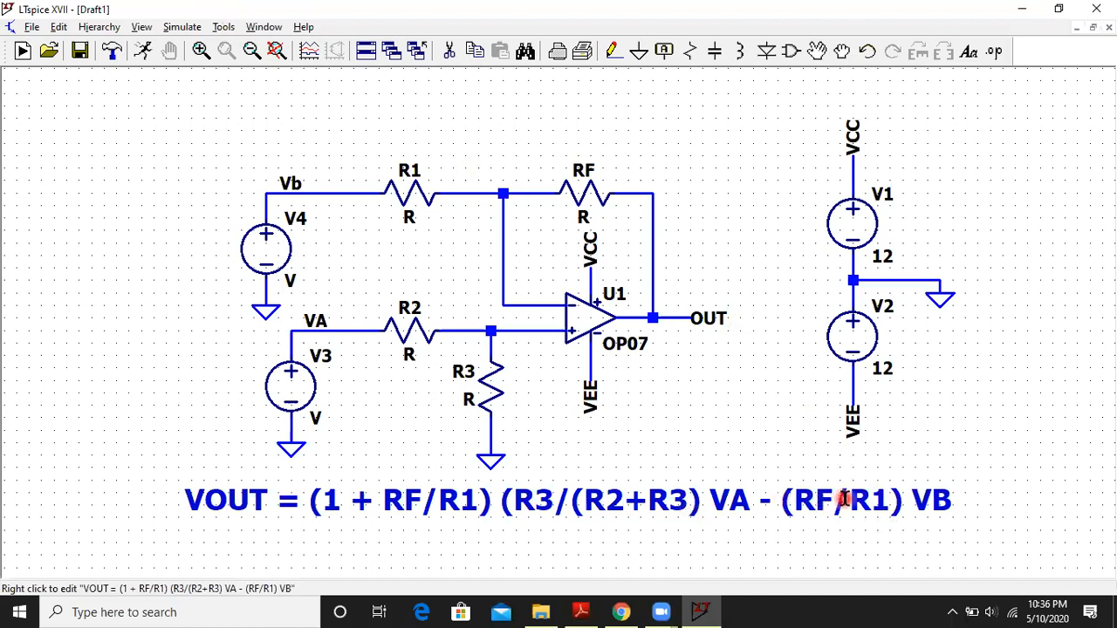
pyautogui.rightClick(698, 494)
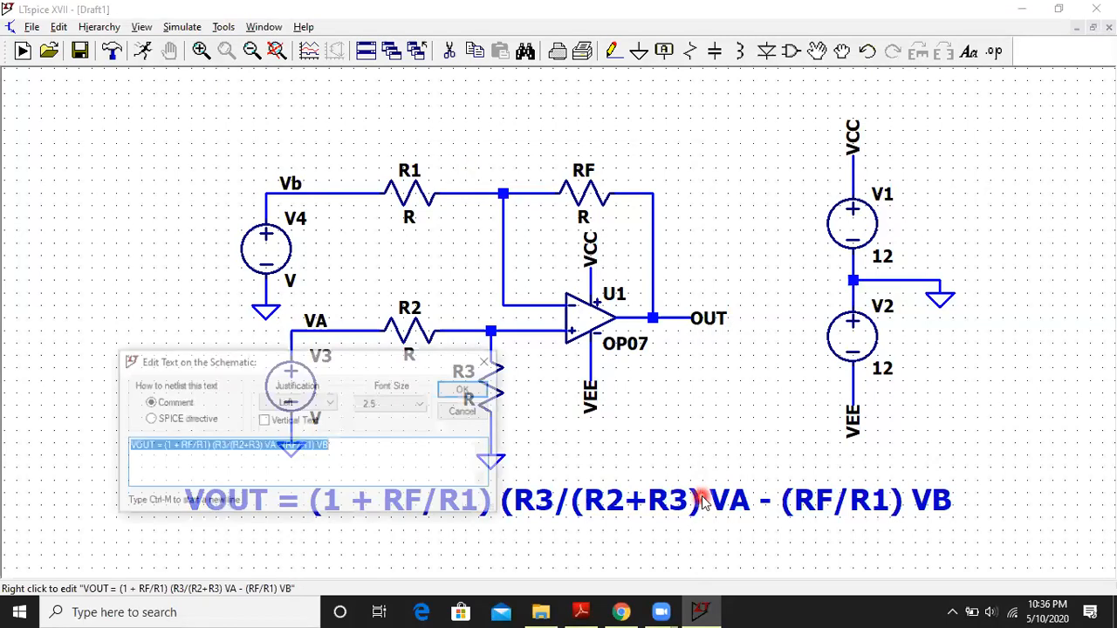
pyautogui.click(261, 445)
pyautogui.write(')')
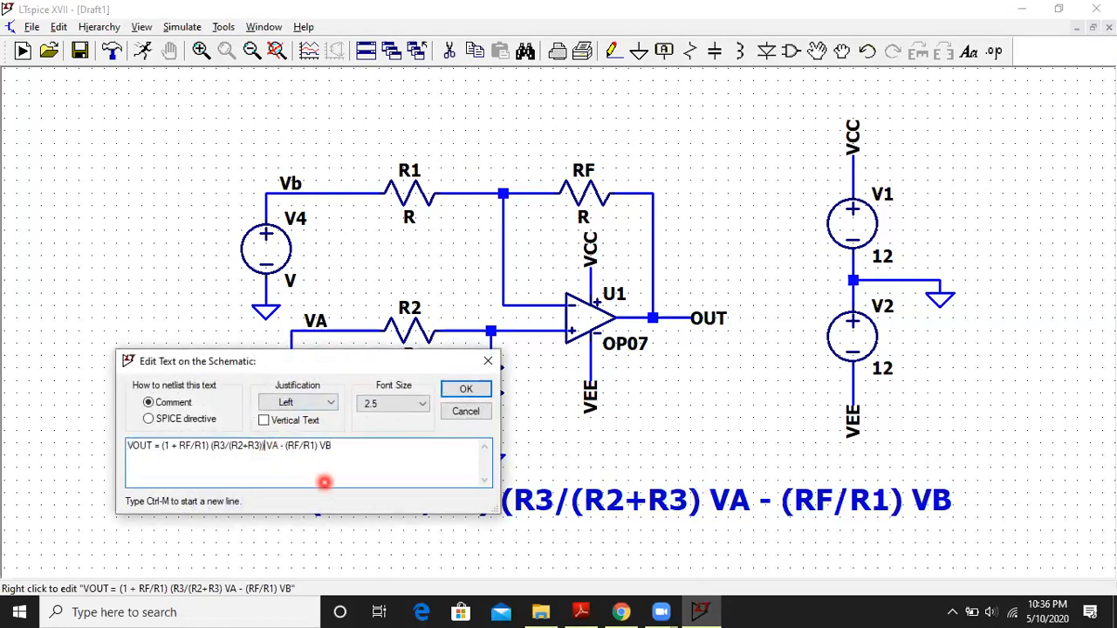
pyautogui.press('Return')
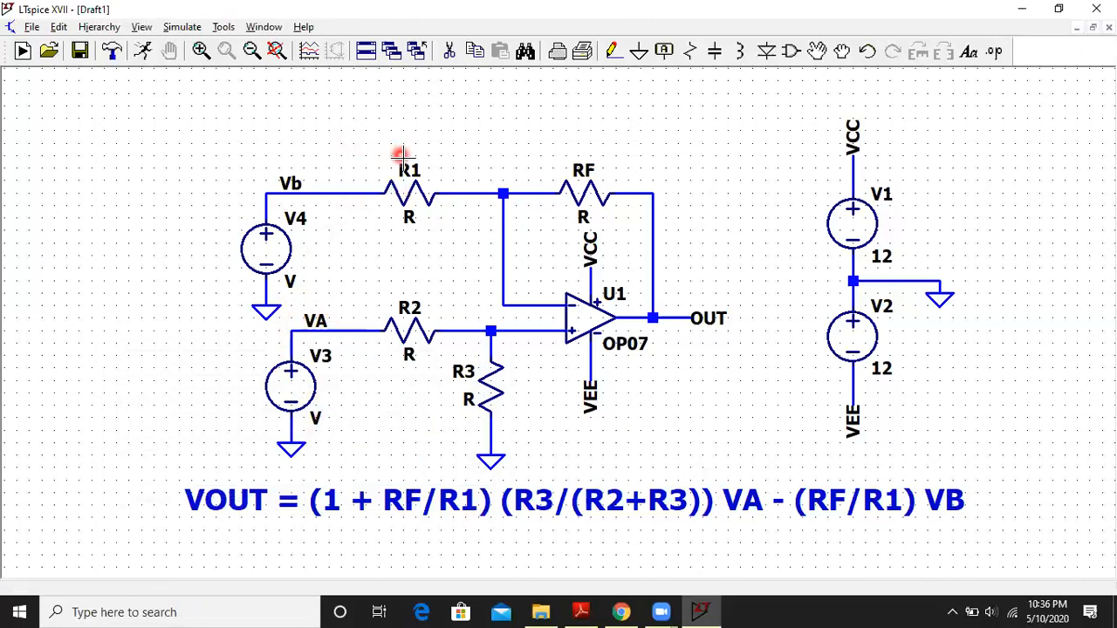
# Set the feedback resistor RF to 10k and the inverting input resistor R1 to 2k.
pyautogui.rightClick(583, 217)
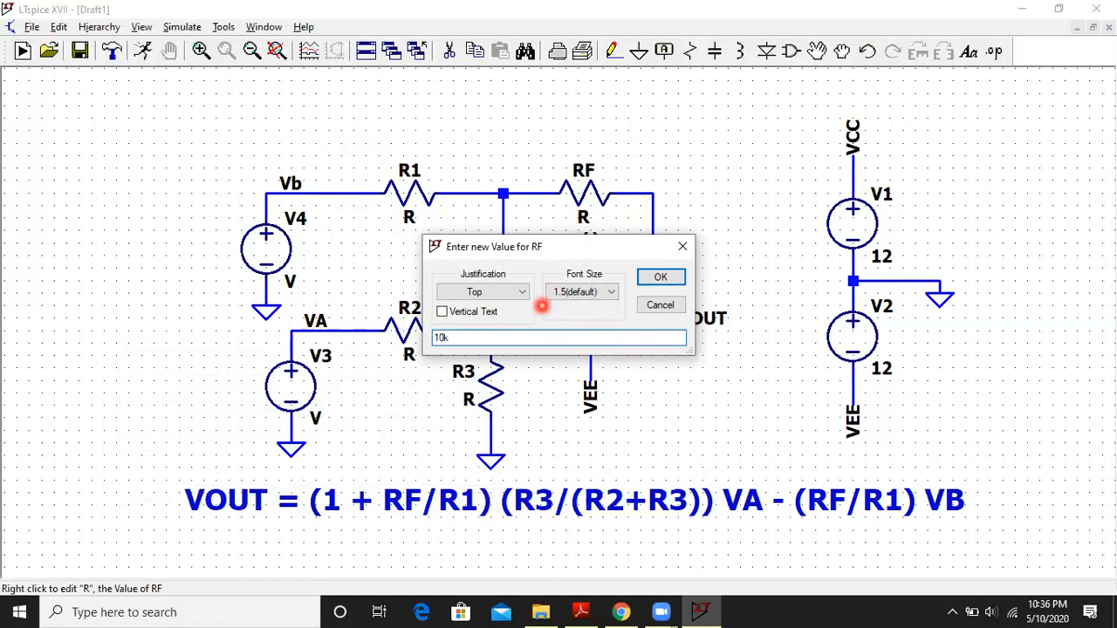
pyautogui.press('Return')
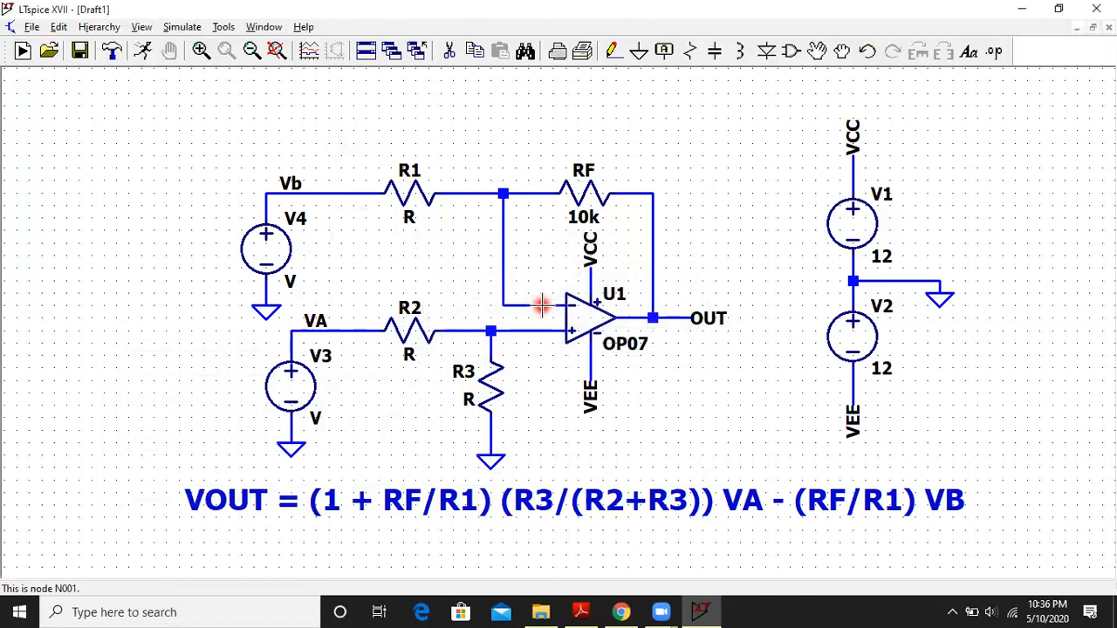
pyautogui.rightClick(407, 218)
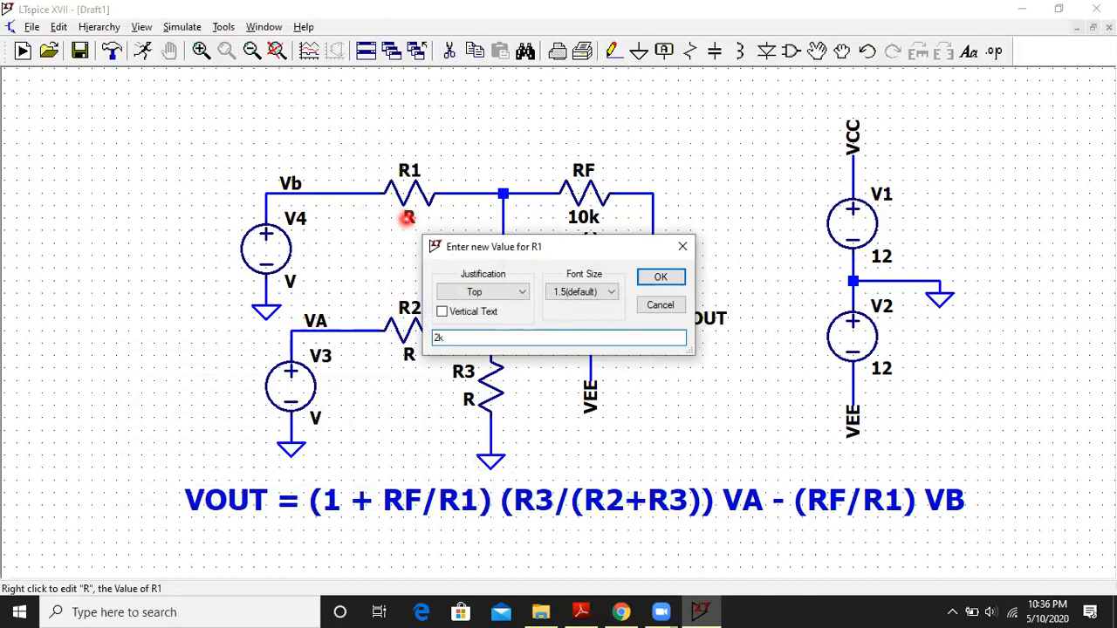
pyautogui.press('Return')
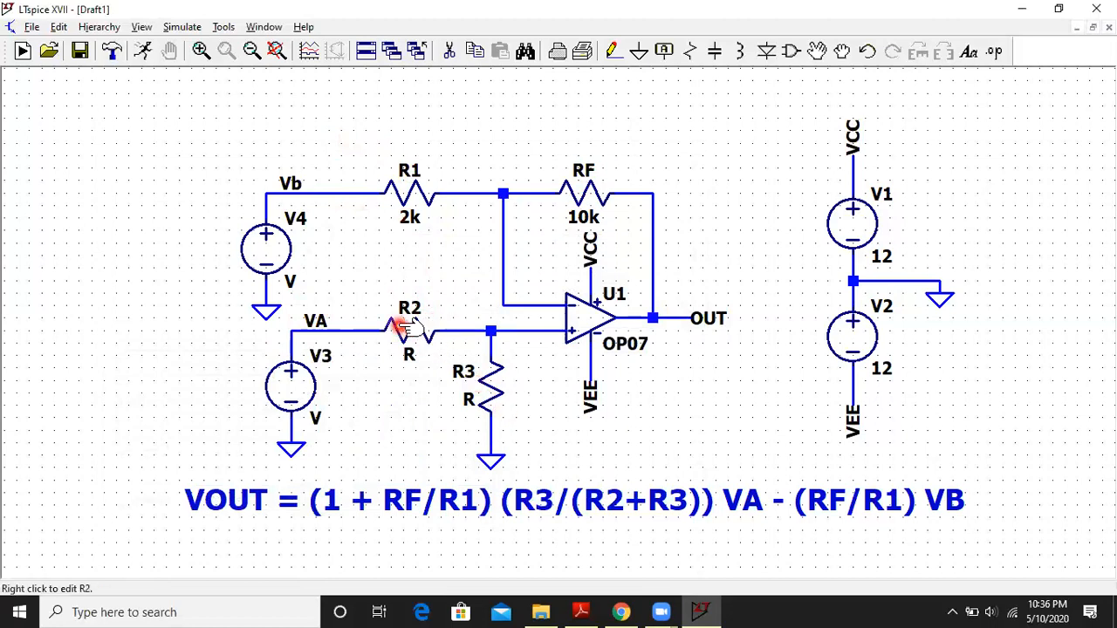
# Set both resistors on the non-inverting input, R3 and R2, to 10k.
pyautogui.rightClick(465, 399)
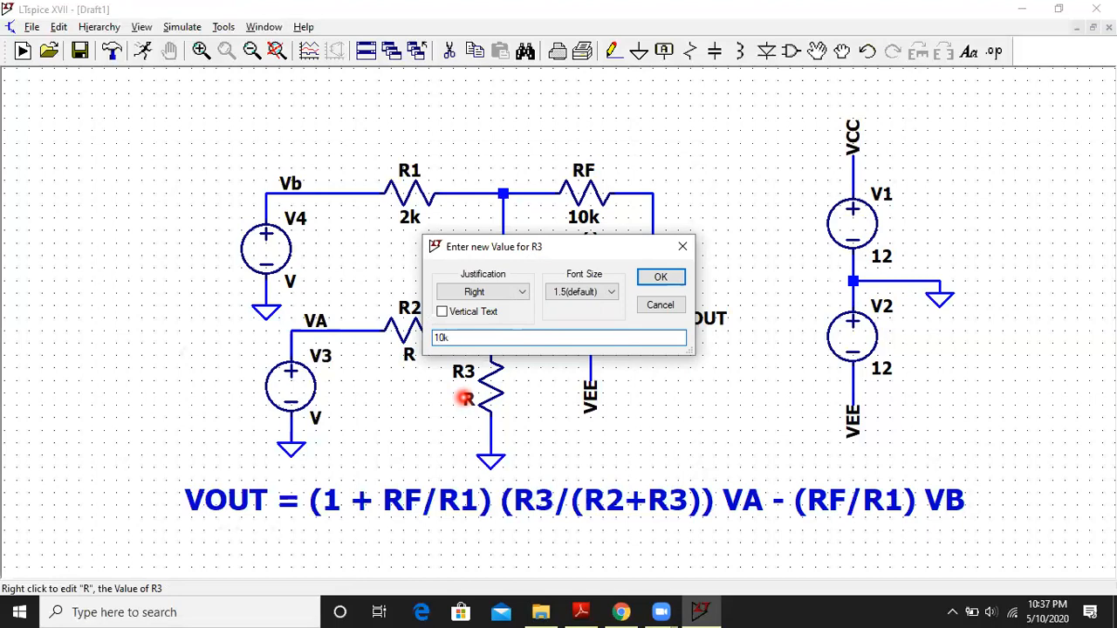
pyautogui.press('Return')
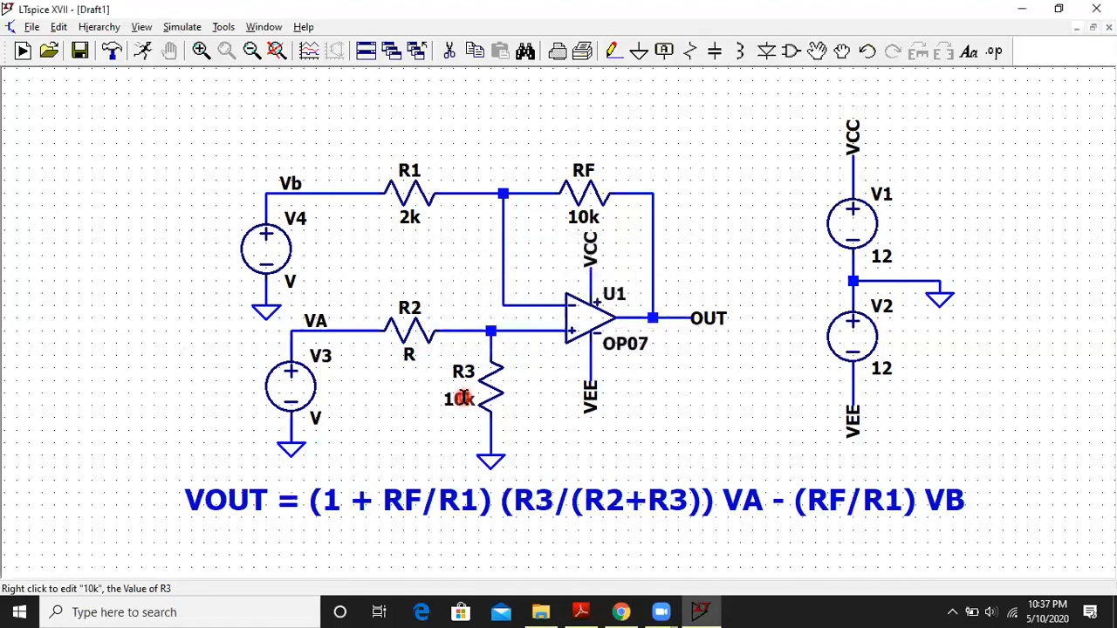
pyautogui.rightClick(410, 351)
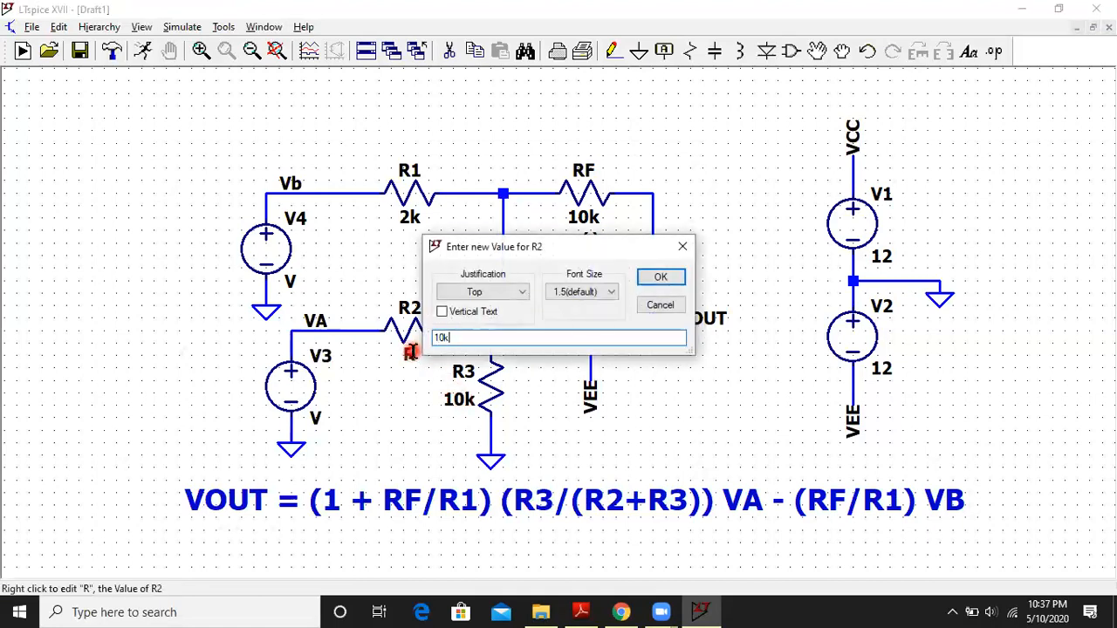
pyautogui.press('Return')
# Add the second line VOUT = 3 VA - 5 VB to the formula comment below the subtractor circuit.
pyautogui.moveTo(605, 442); pyautogui.dragTo(547, 372)
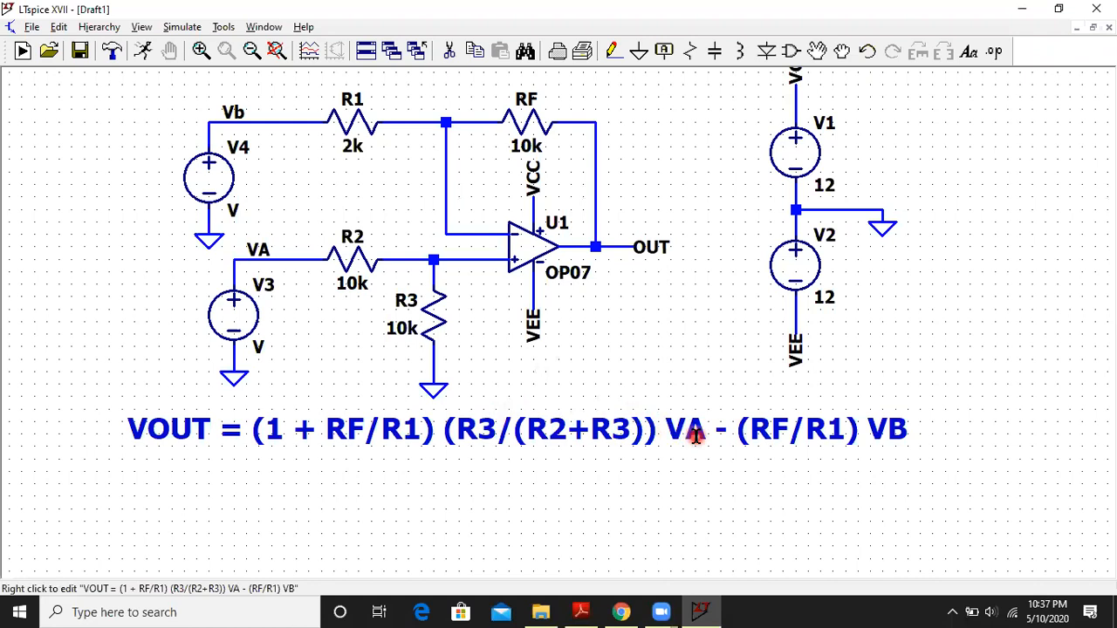
pyautogui.rightClick(319, 427)
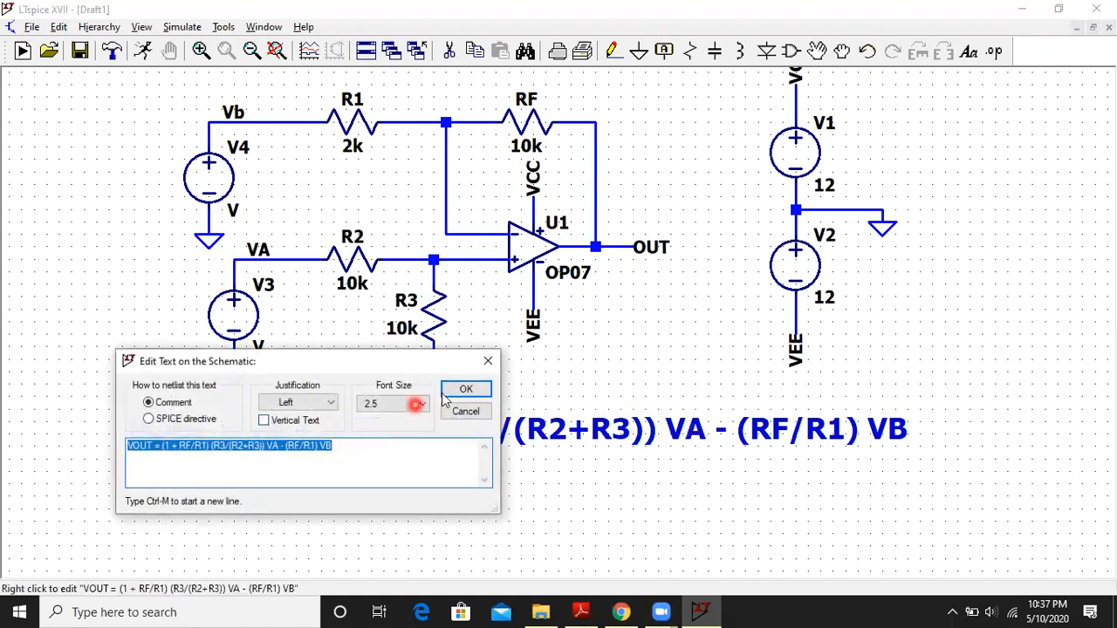
pyautogui.click(465, 388)
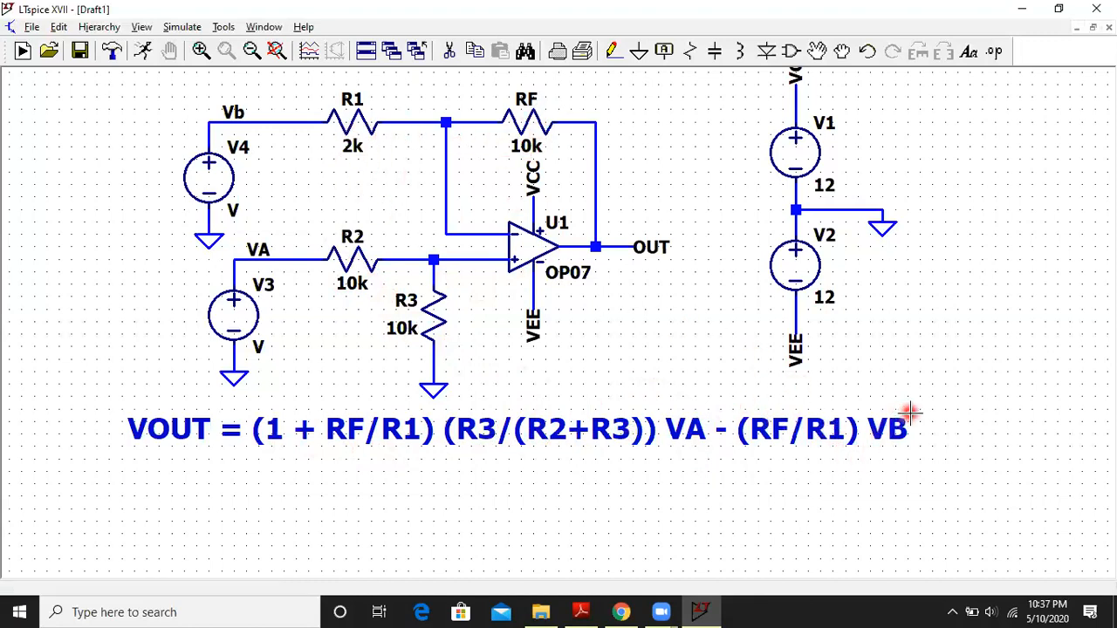
pyautogui.rightClick(568, 425)
pyautogui.click(367, 445)
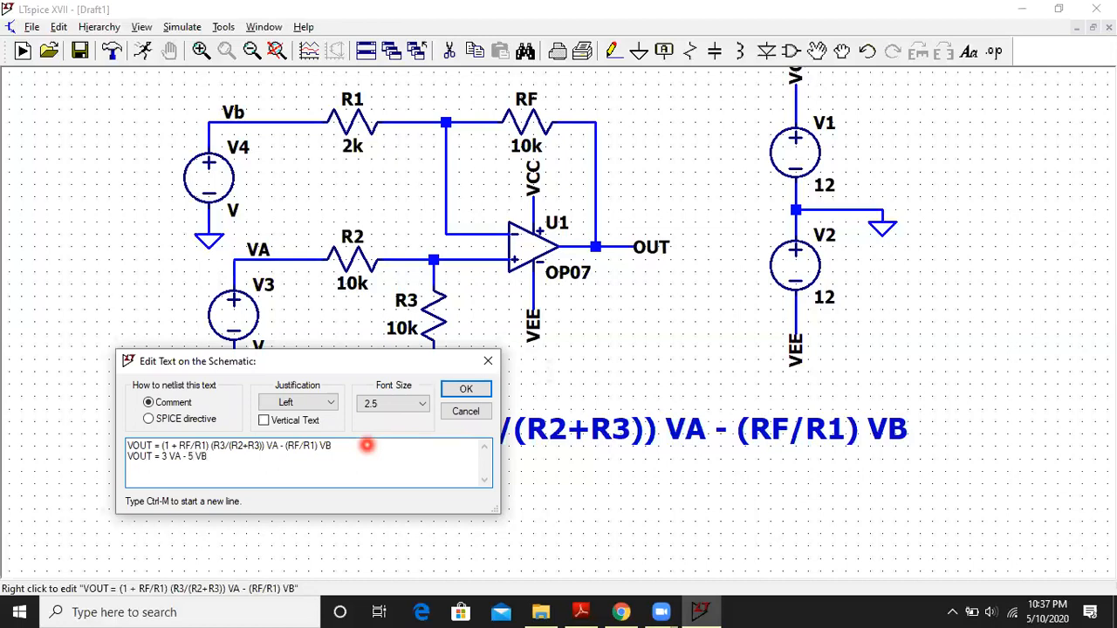
pyautogui.press('Return')
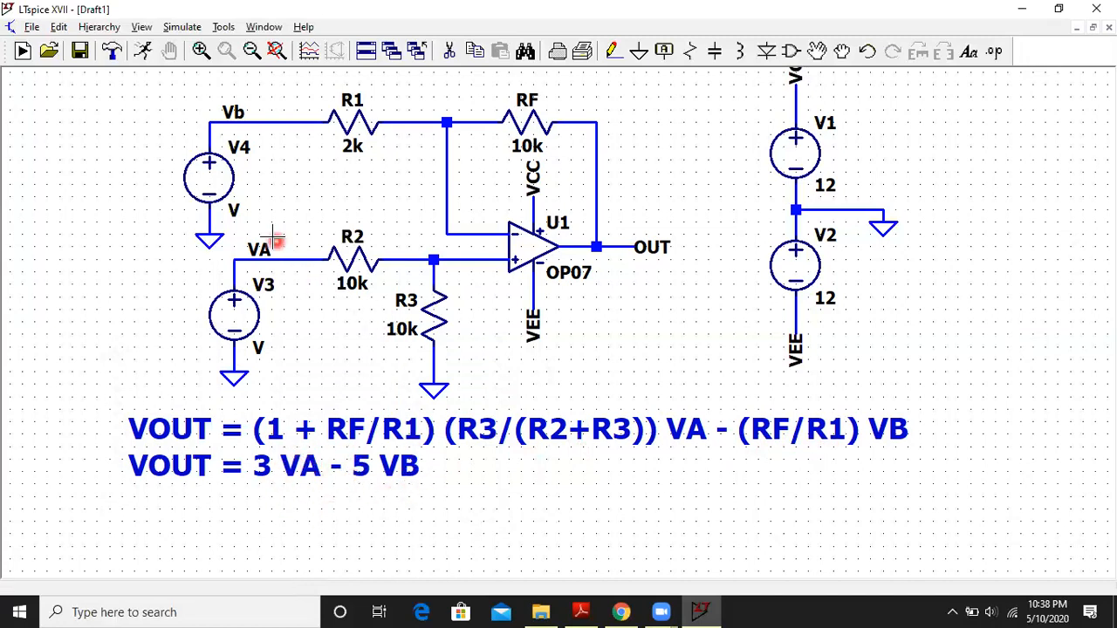
# Set the DC value of voltage source V3 at input VA to 3 V.
pyautogui.rightClick(237, 306)
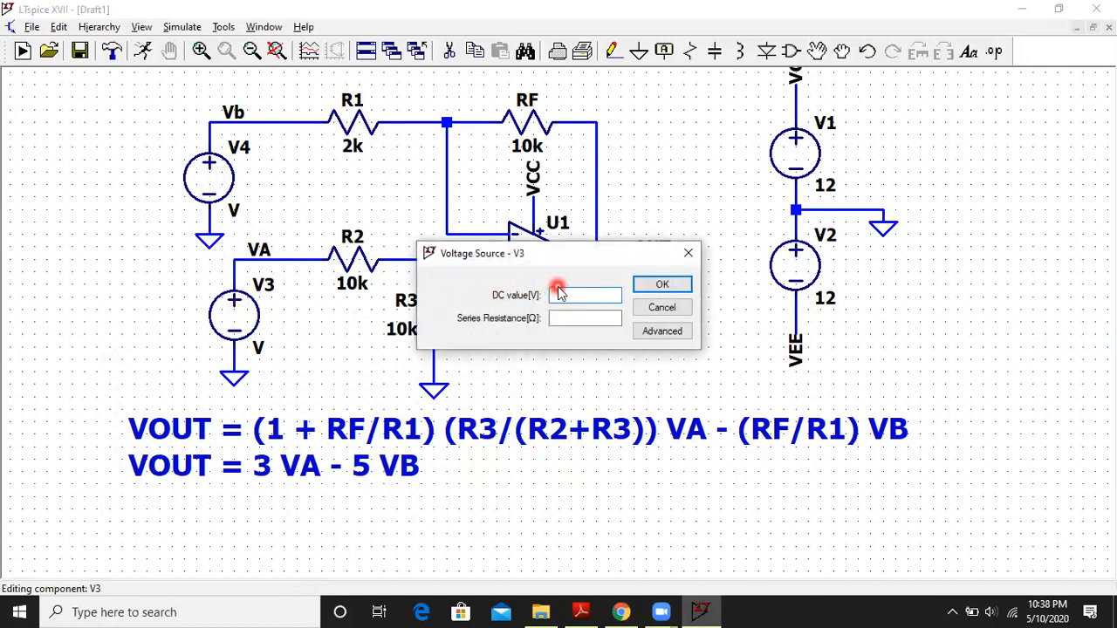
pyautogui.click(583, 291)
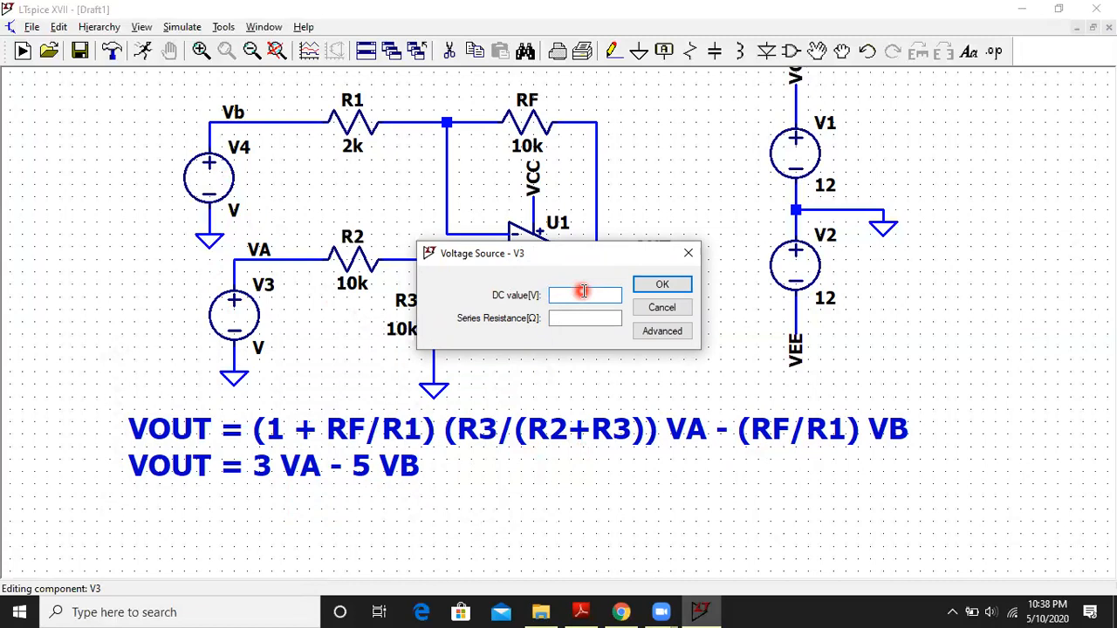
pyautogui.write('3')
pyautogui.press('Return')
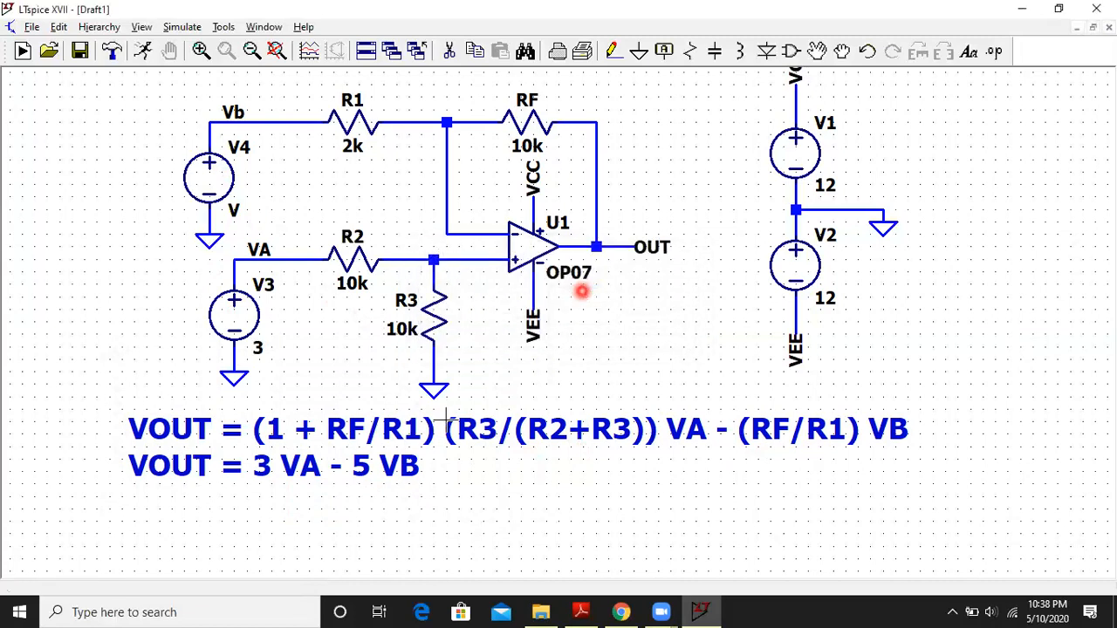